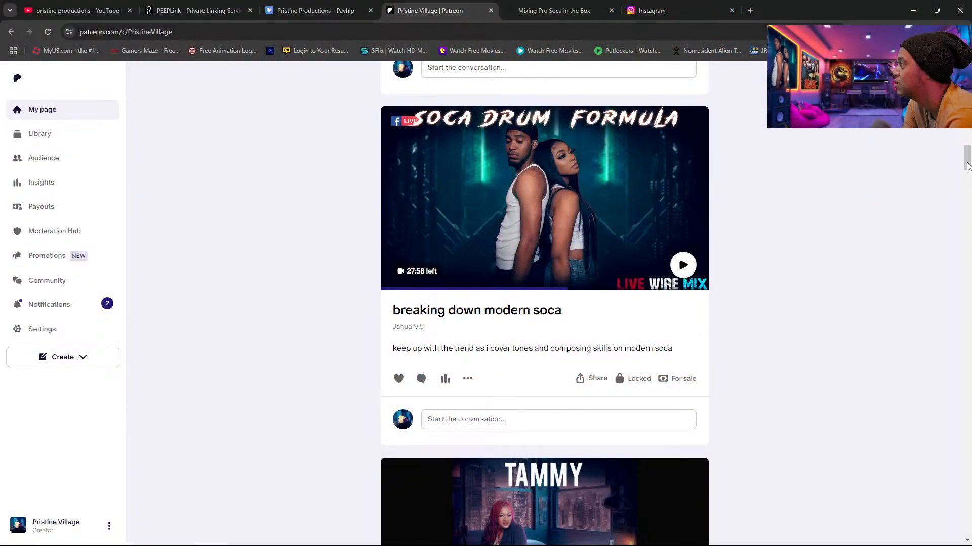
drag(967, 165, 967, 314)
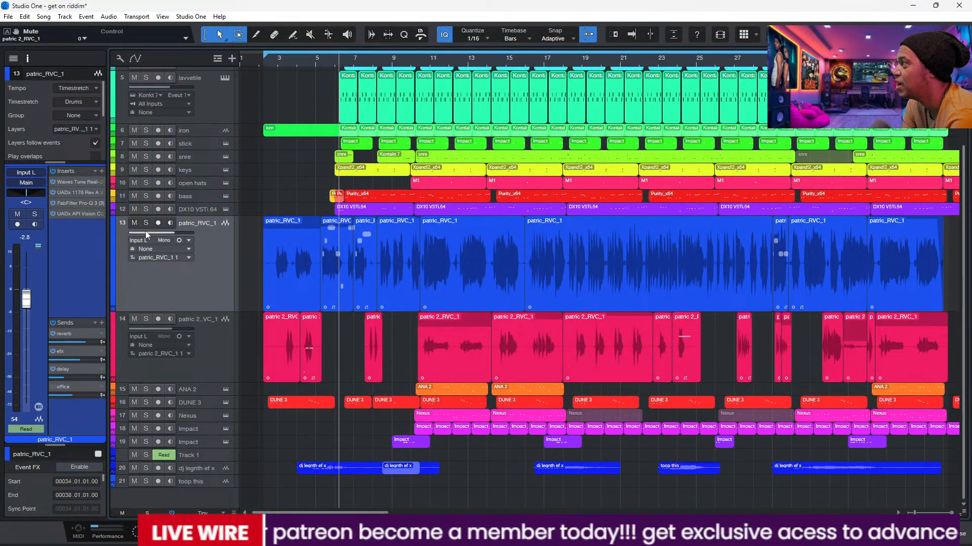
Step: Play the song from the start of the arrangement and mute the two vocal tracks, 13 and 14
key(space)
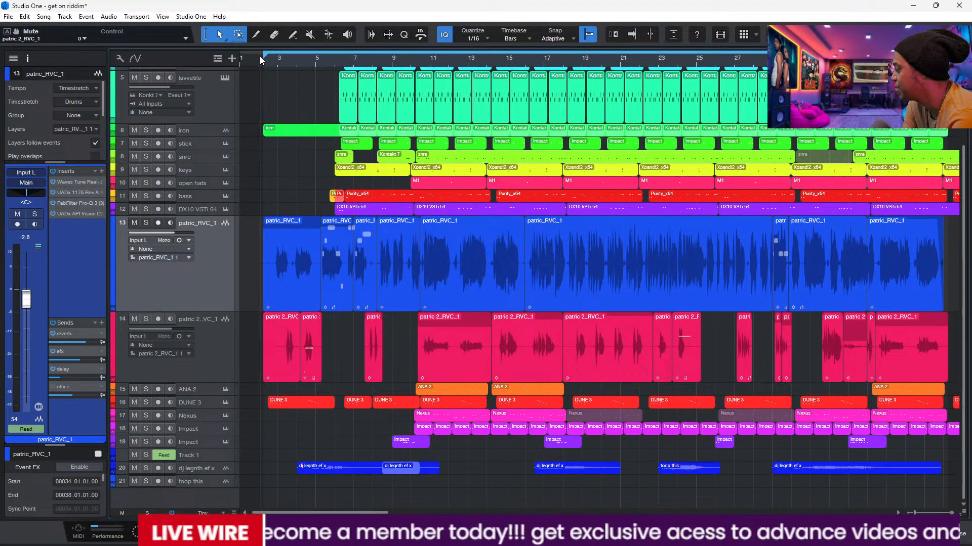
click(134, 223)
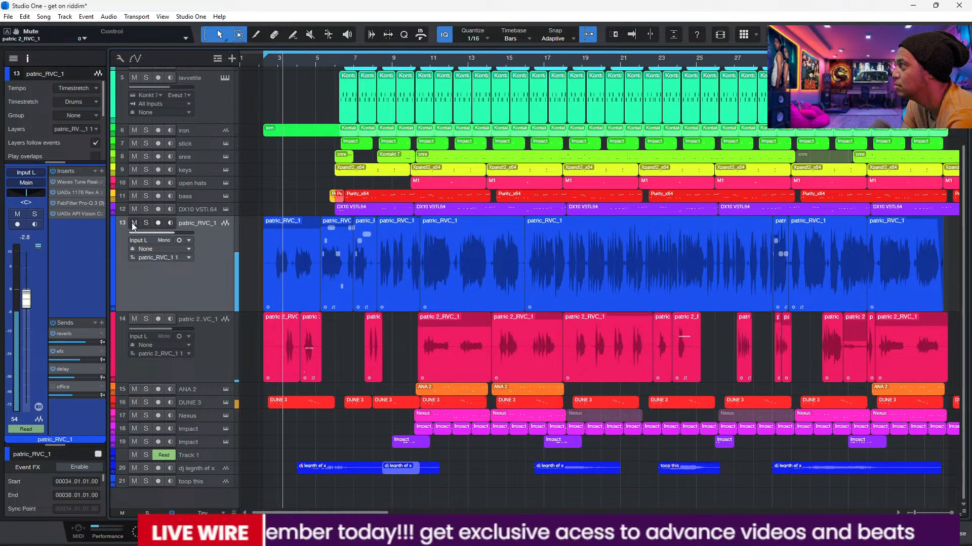
click(134, 318)
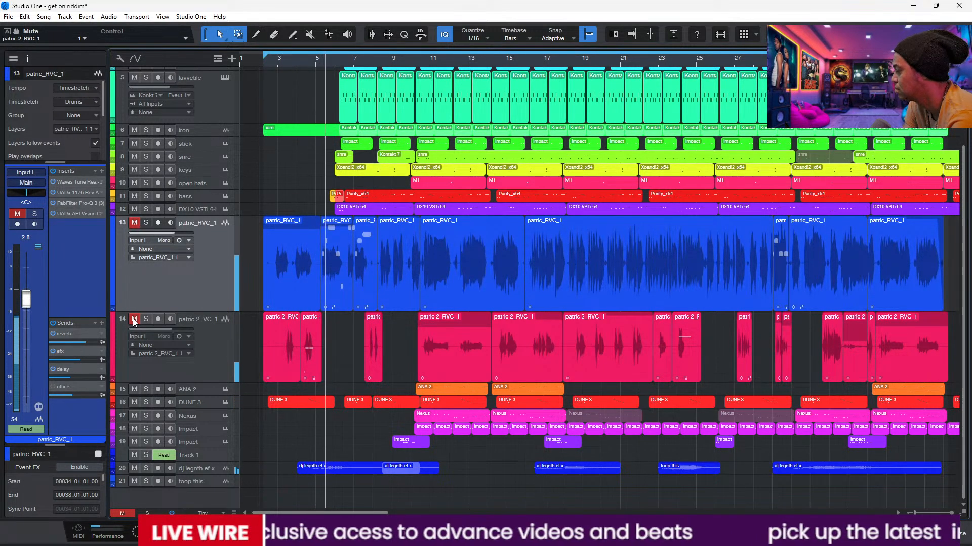
Step: Reduce all track heights to fit the full arrangement, and enlarge and select the ANA 2 audio track at number 1
drag(964, 315, 950, 227)
key(shift+w)
key(shift+e)
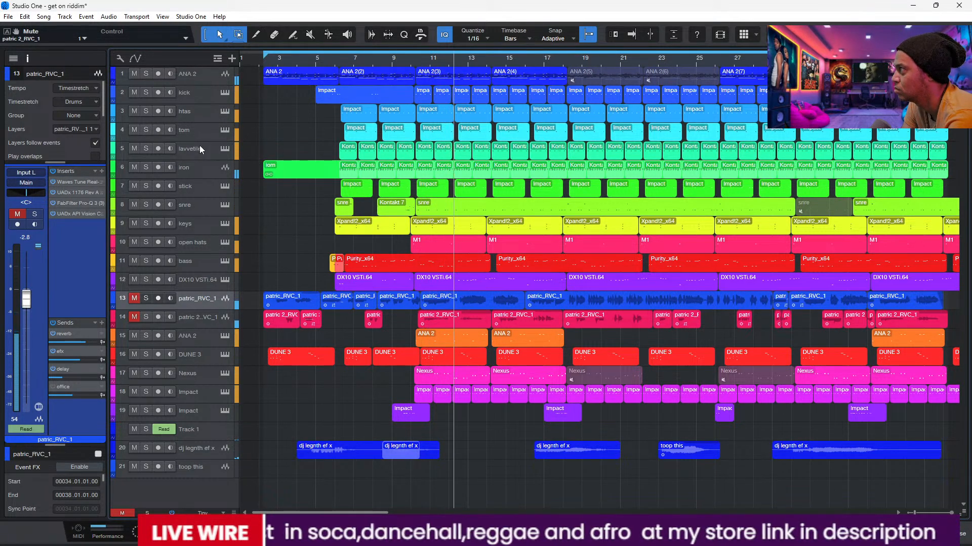
drag(204, 85, 205, 125)
click(214, 110)
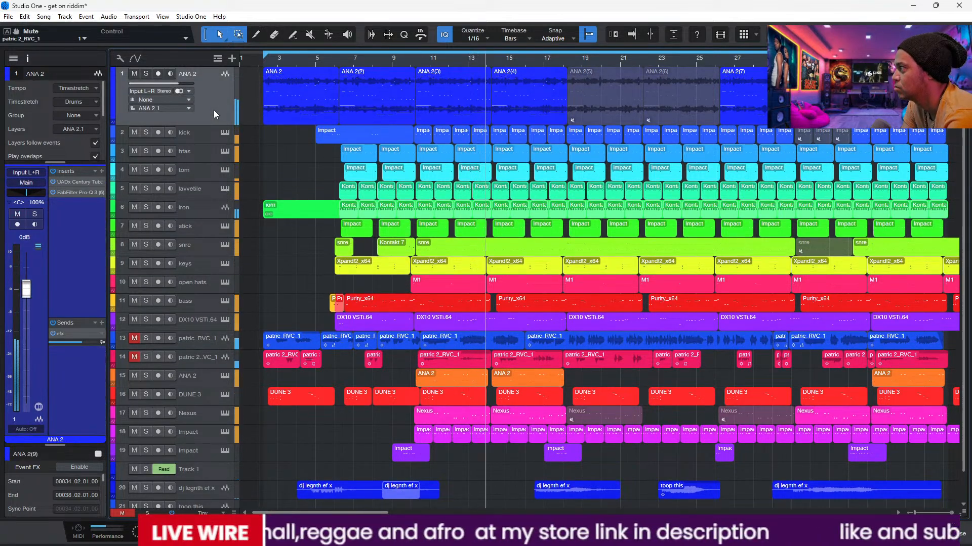
Step: Set the volume of the dj legnth ef x track to -9.6 dB
click(210, 492)
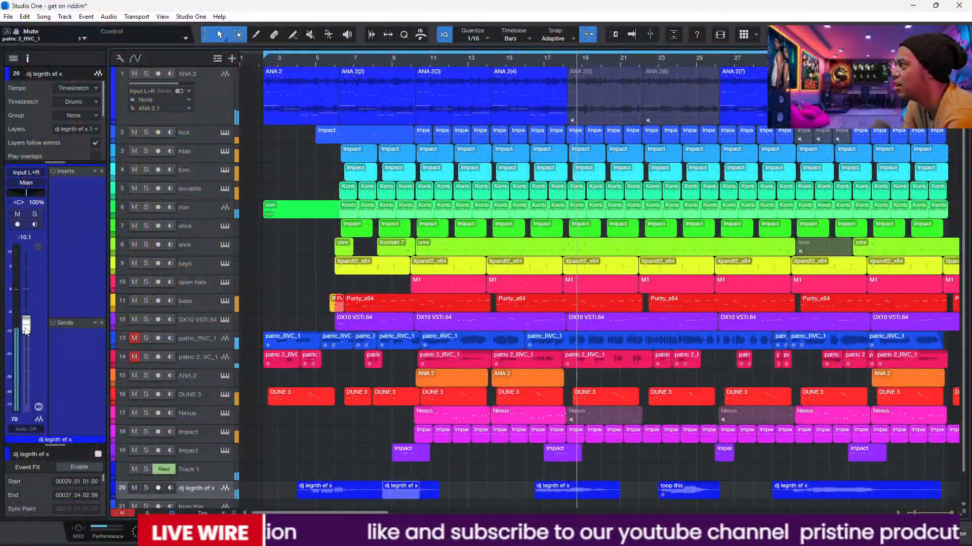
drag(26, 329, 27, 327)
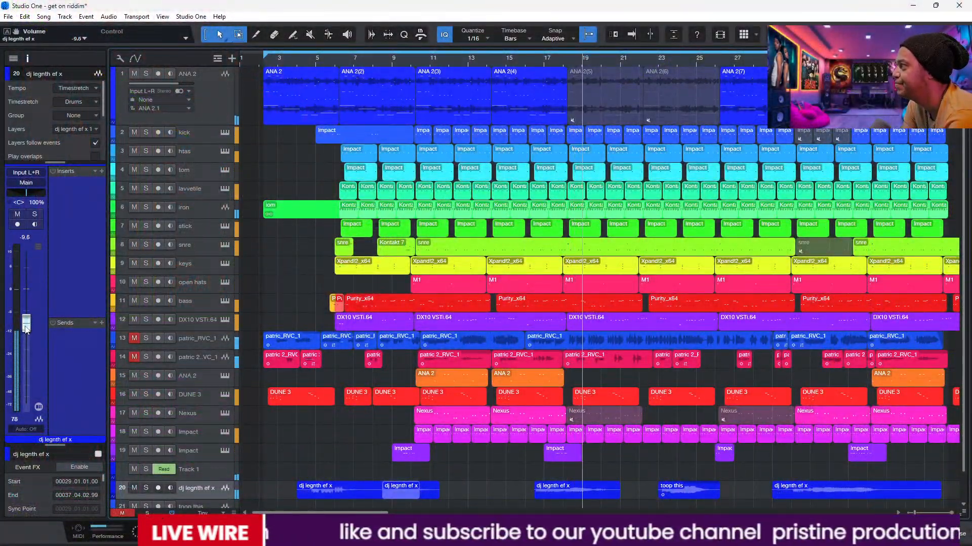
Step: Solo the first ANA 2 track and play it from the start of the arrangement
click(211, 106)
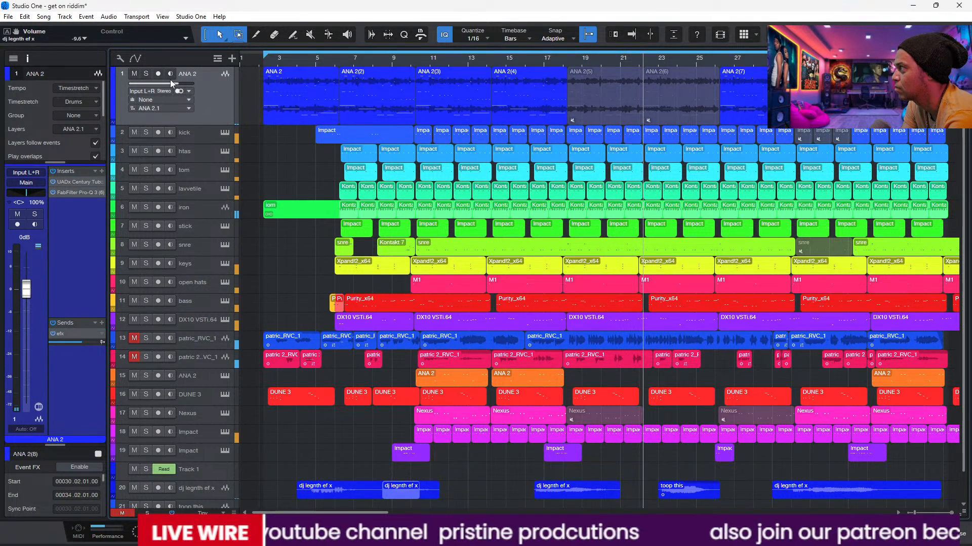
click(265, 66)
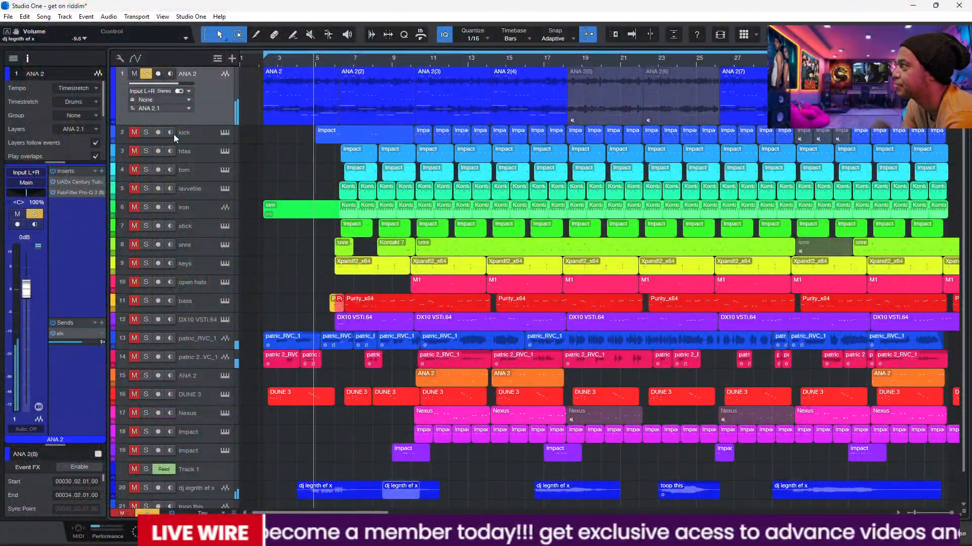
Step: Examine the UADx Century Tube Channel Strip on the soloed ANA 2 track during playback and close it
double_click(77, 183)
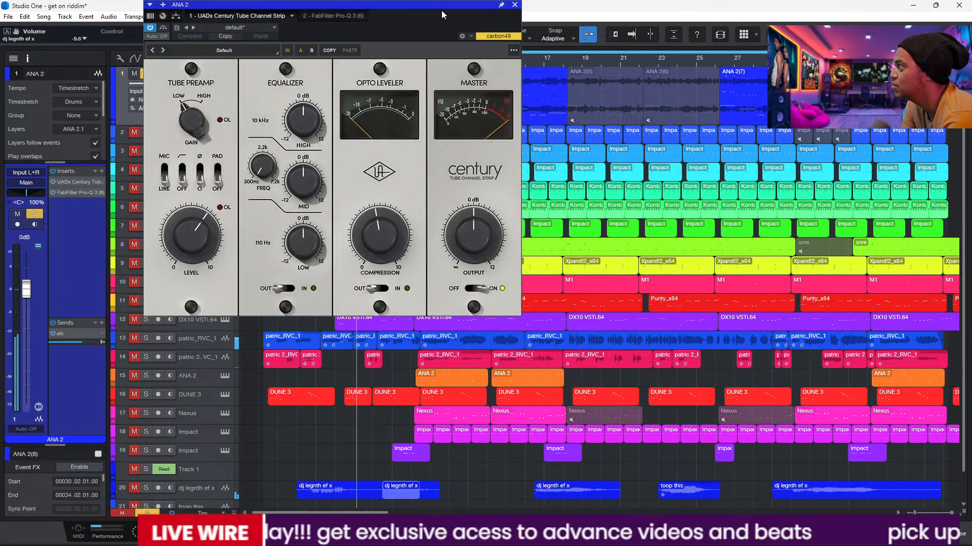
drag(441, 10, 589, 62)
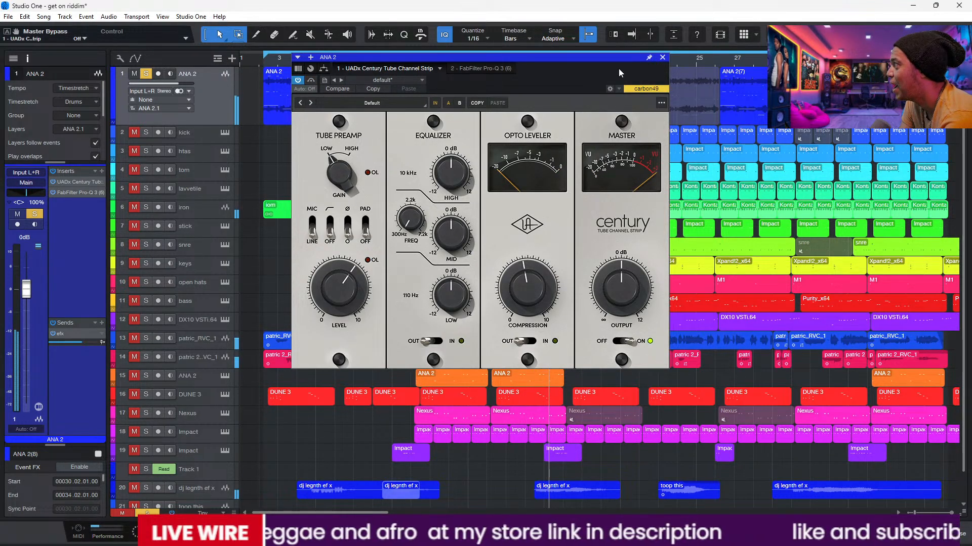
click(662, 57)
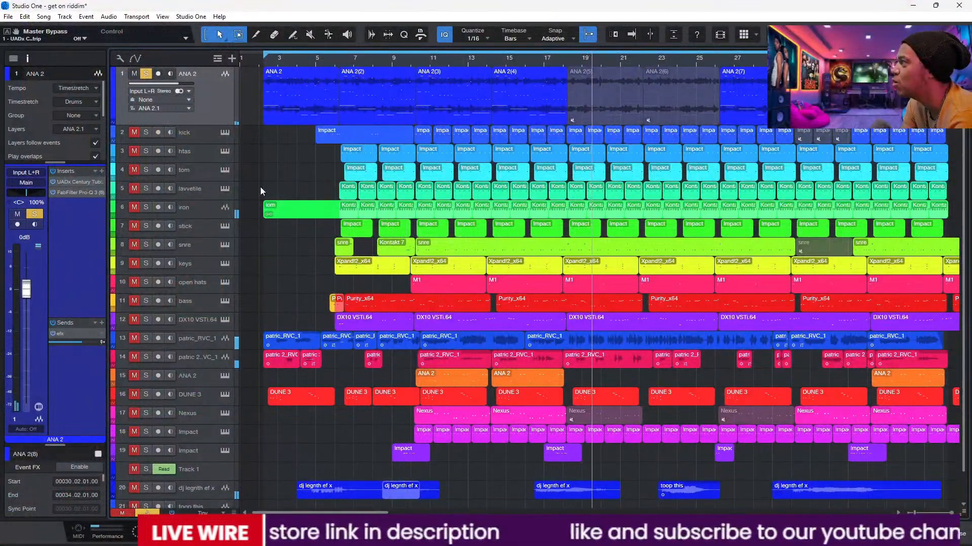
Step: Audition the bass track alongside the soloed ANA 2 track and replay from around bar 7
click(134, 301)
click(145, 300)
click(351, 56)
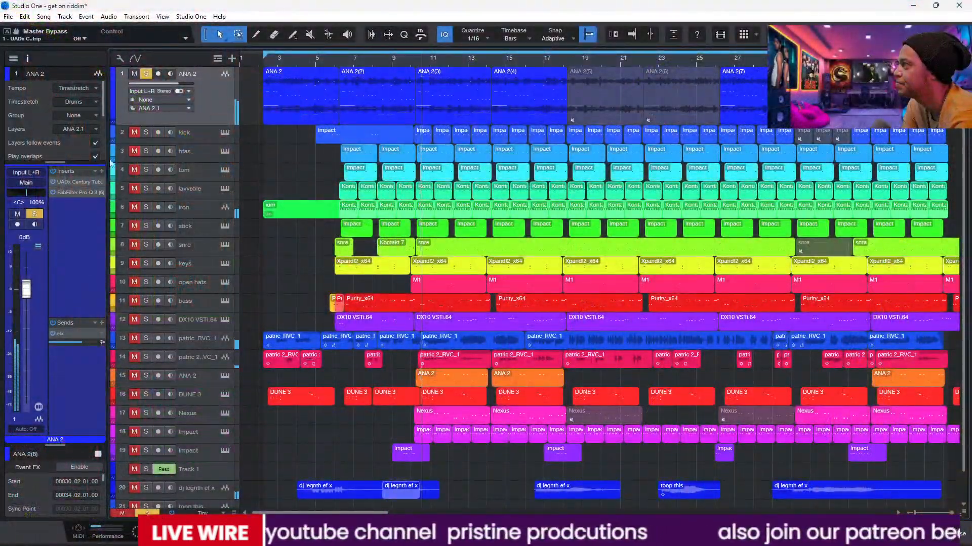
Step: Examine the FabFilter Pro-Q 3 equaliser curve on the ANA 2 track and close the plug-in
click(71, 194)
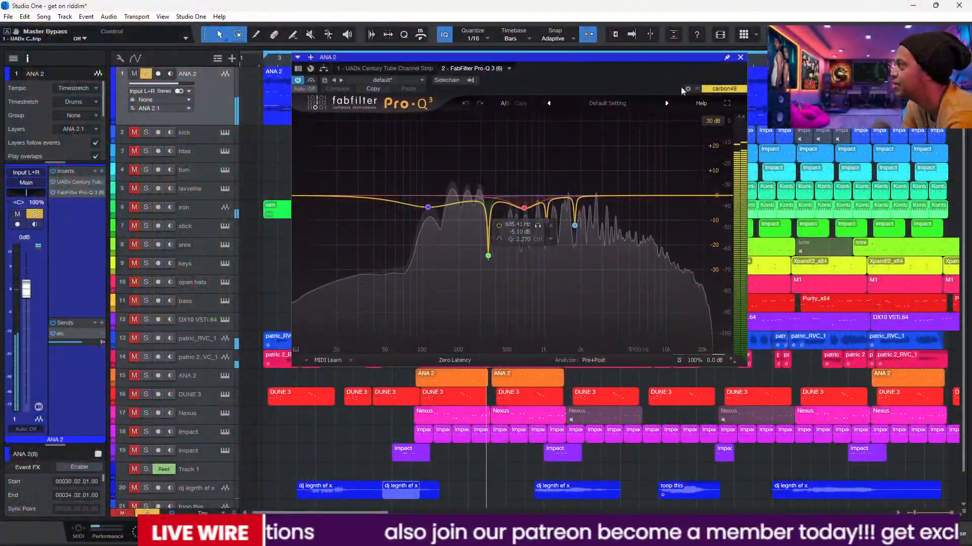
click(741, 57)
Step: Solo the dj legnth ef x track together with ANA 2 and replay from around bar 9
scroll(964, 248, down, 2)
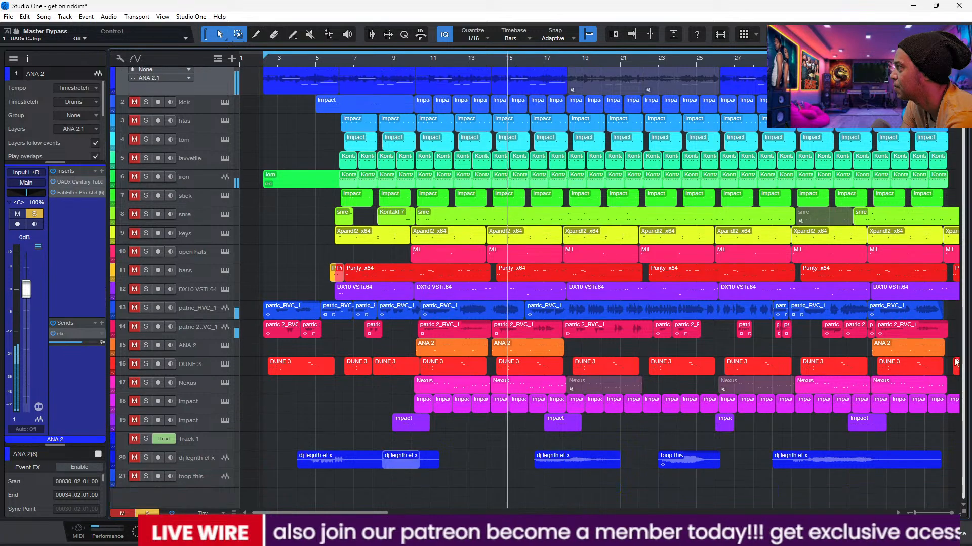
click(133, 457)
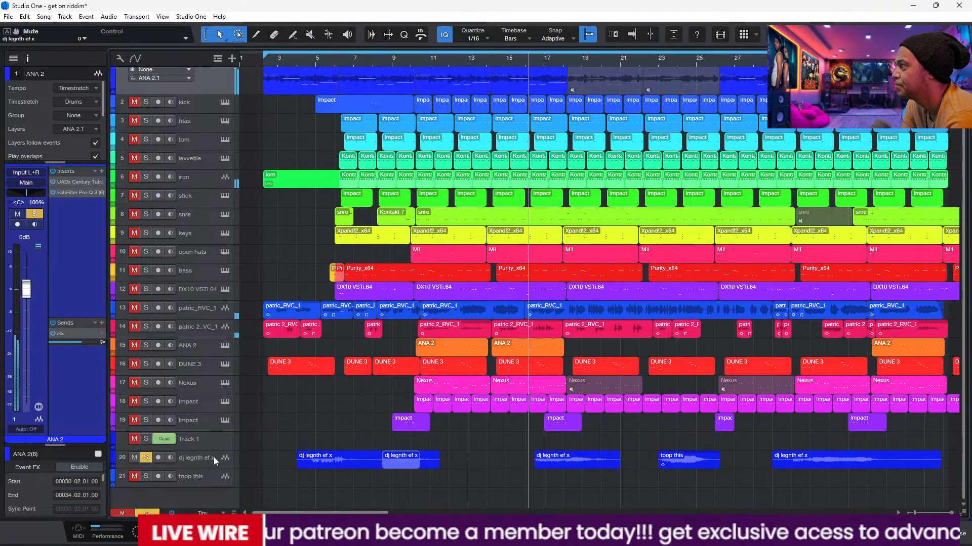
scroll(965, 344, up, 2)
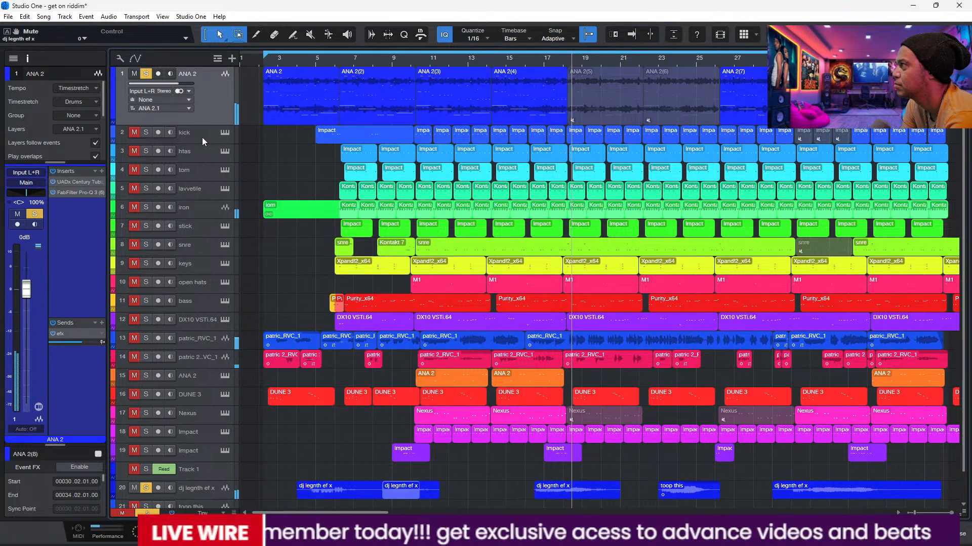
click(399, 59)
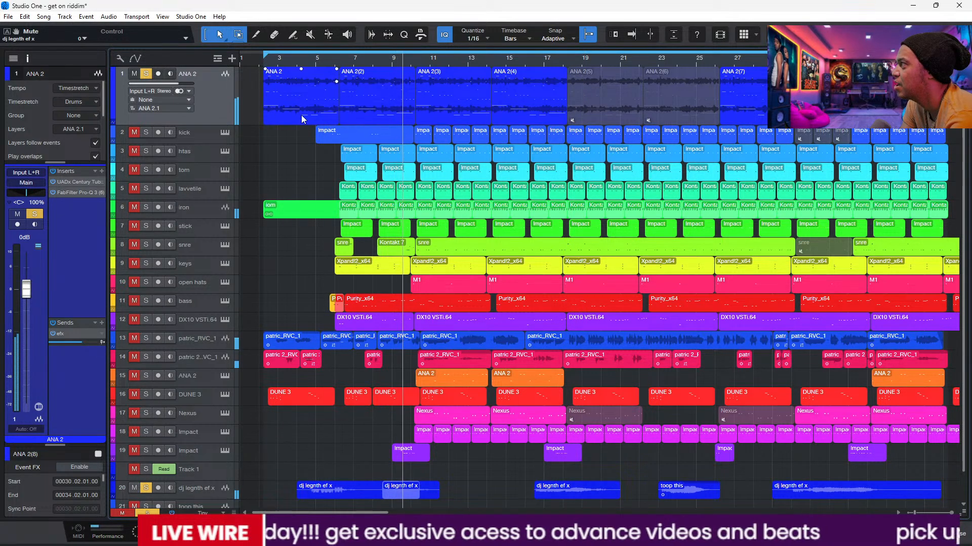
Step: Add the kick and DUNE 3 tracks to the soloed group, select the kick, and replay from around bar 4
click(134, 133)
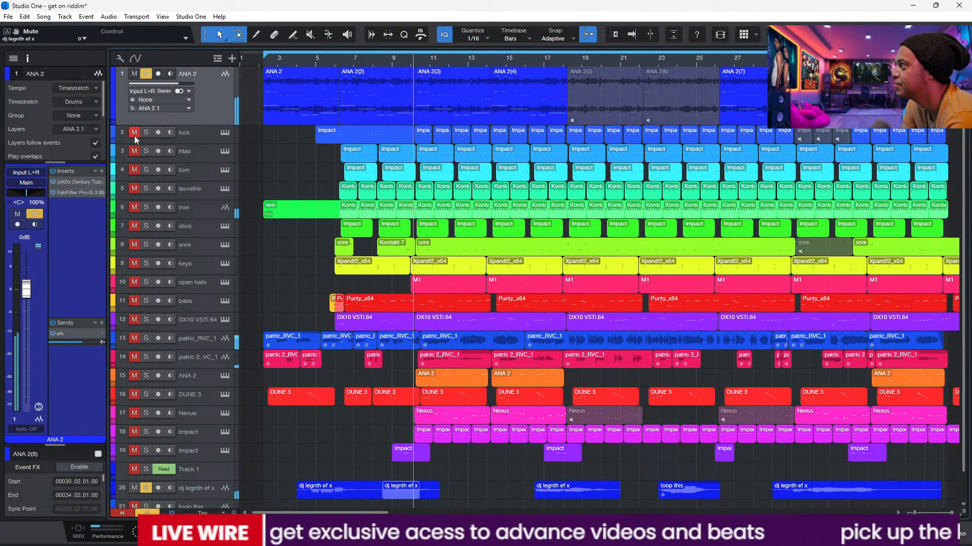
click(200, 135)
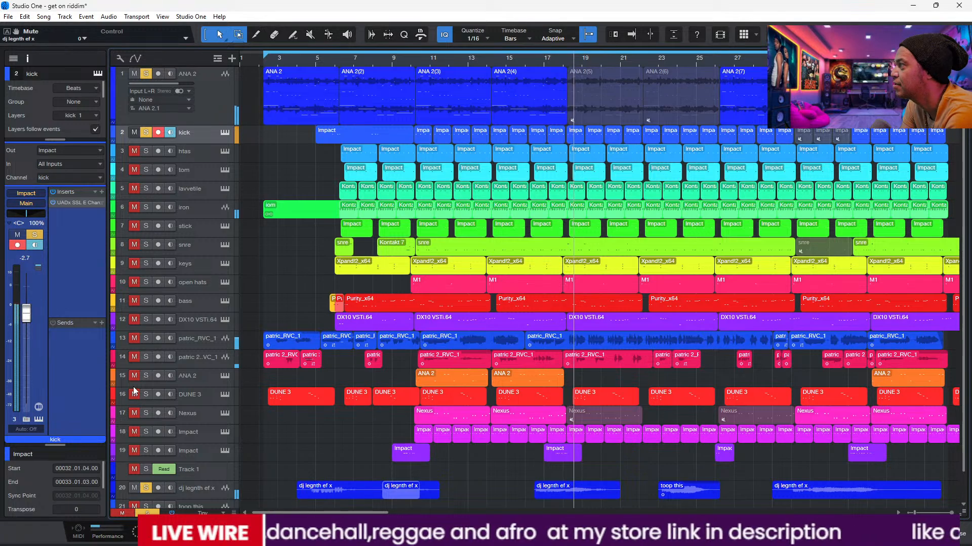
click(305, 60)
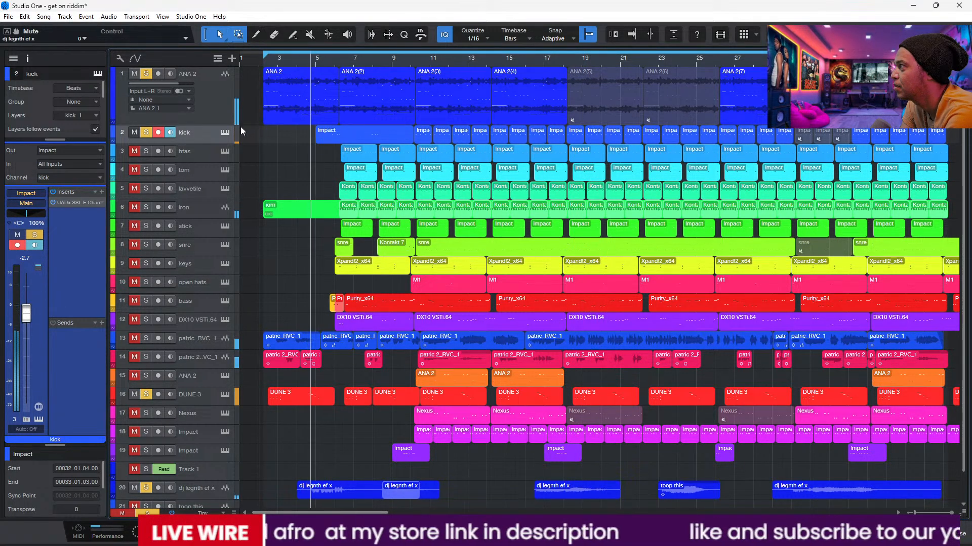
Step: Audition the Perc Beech and Kick Black pads in the kick track's Impact instrument and close it
click(224, 132)
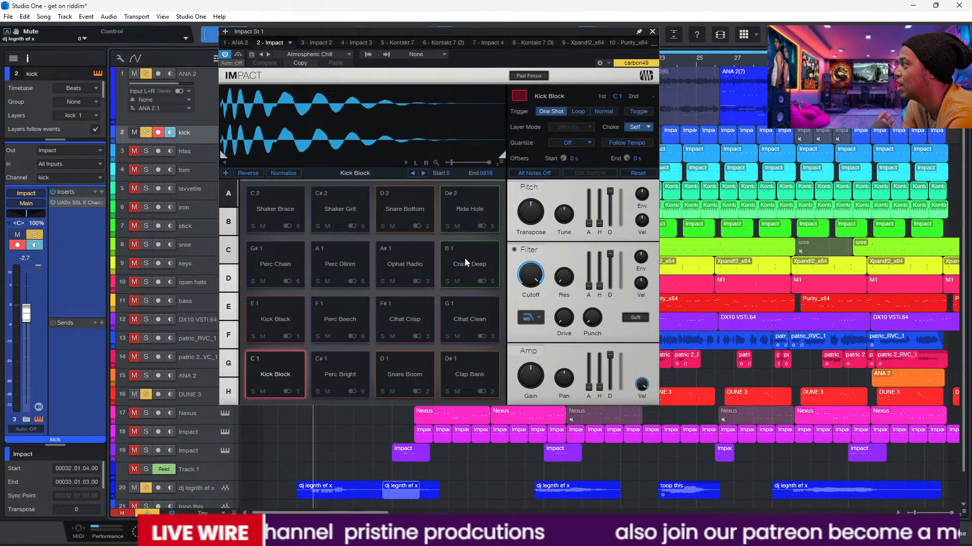
click(344, 319)
click(299, 313)
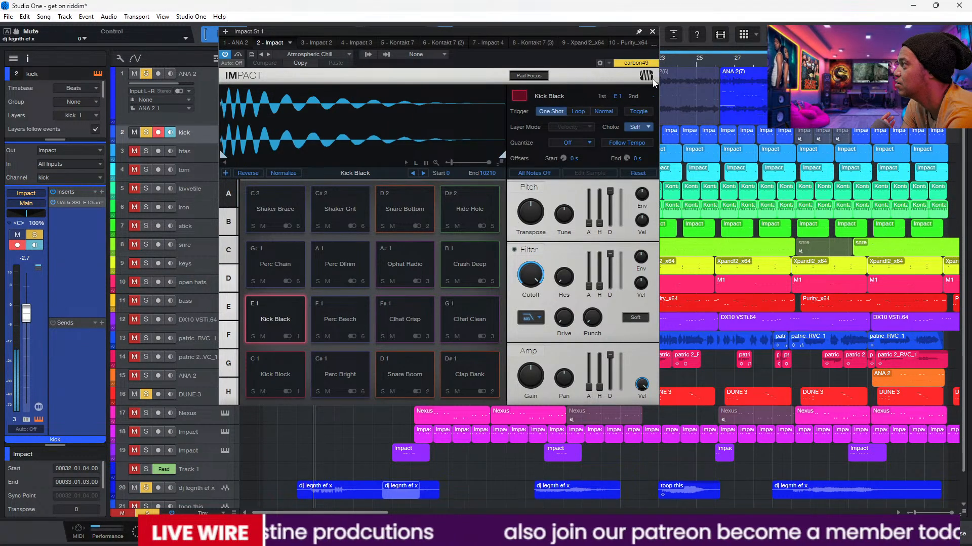
click(652, 32)
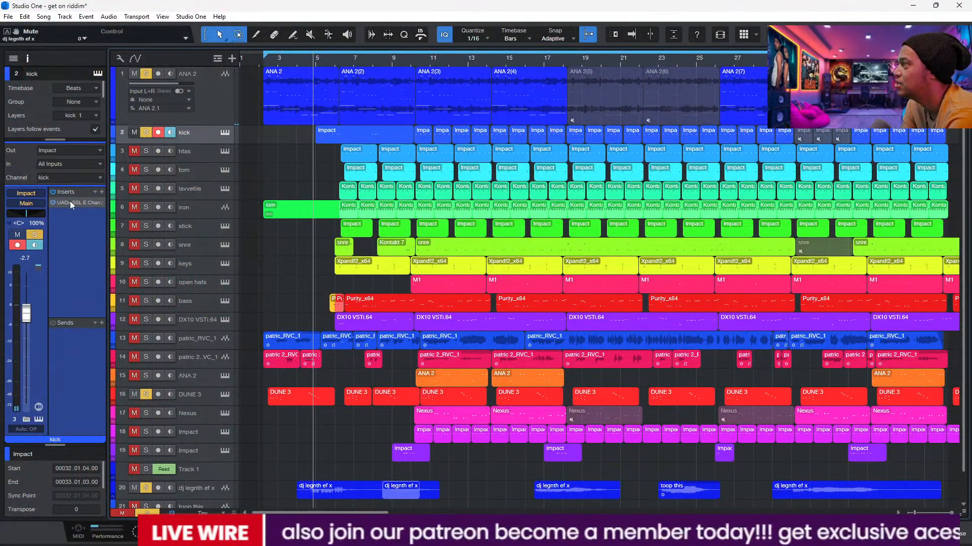
Step: Open the kick's UADx SSL E Channel Strip and compare the sound with its power off and on
click(69, 202)
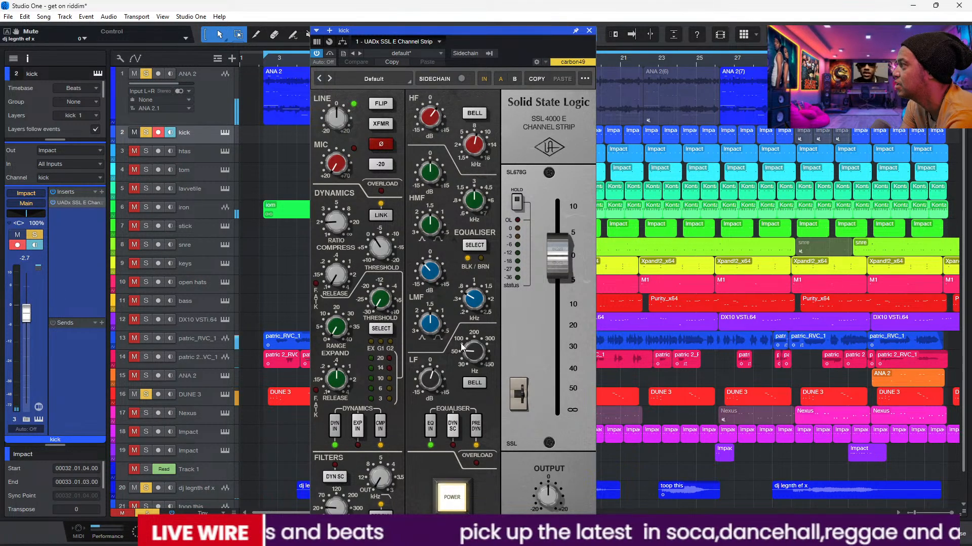
click(455, 500)
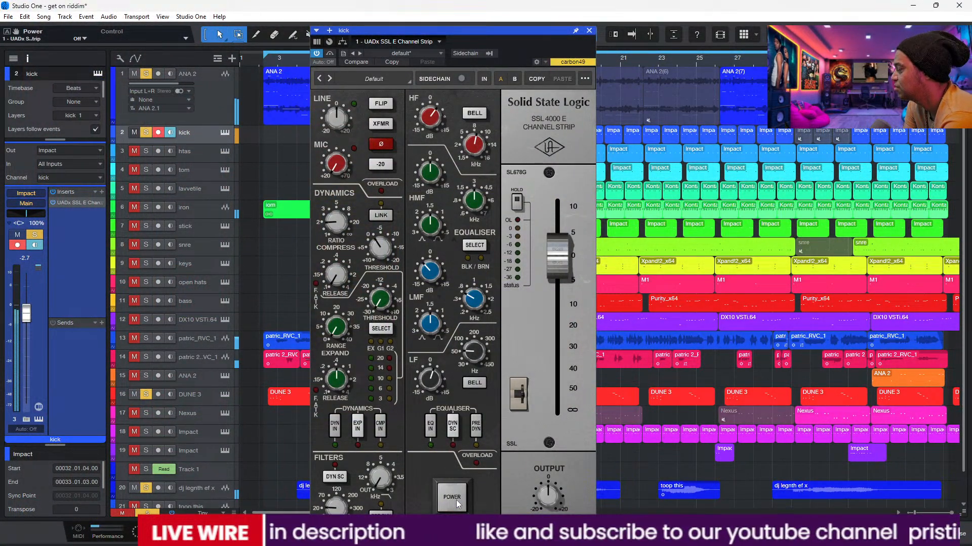
click(456, 500)
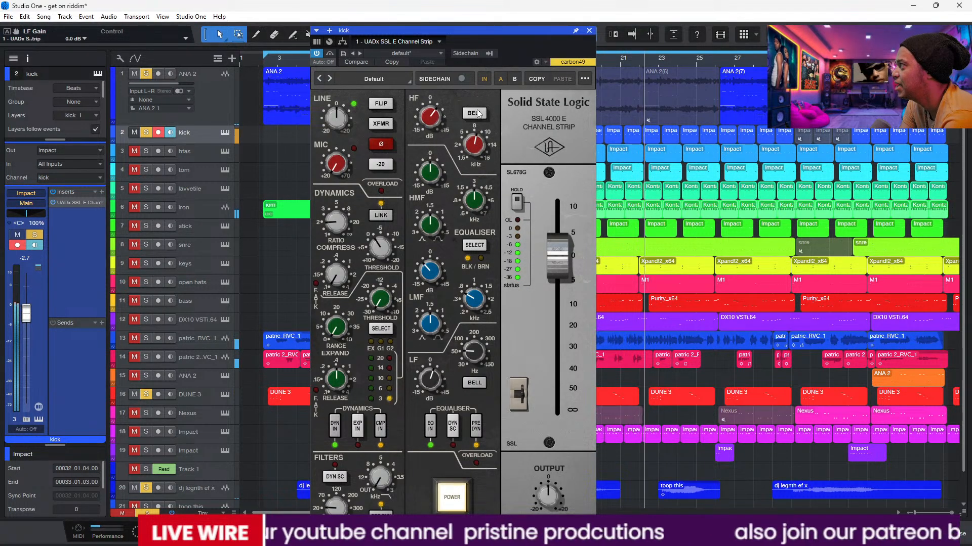
Step: Set the high-pass filter frequency on the kick's SSL channel strip to 42 Hz
drag(544, 33, 574, 82)
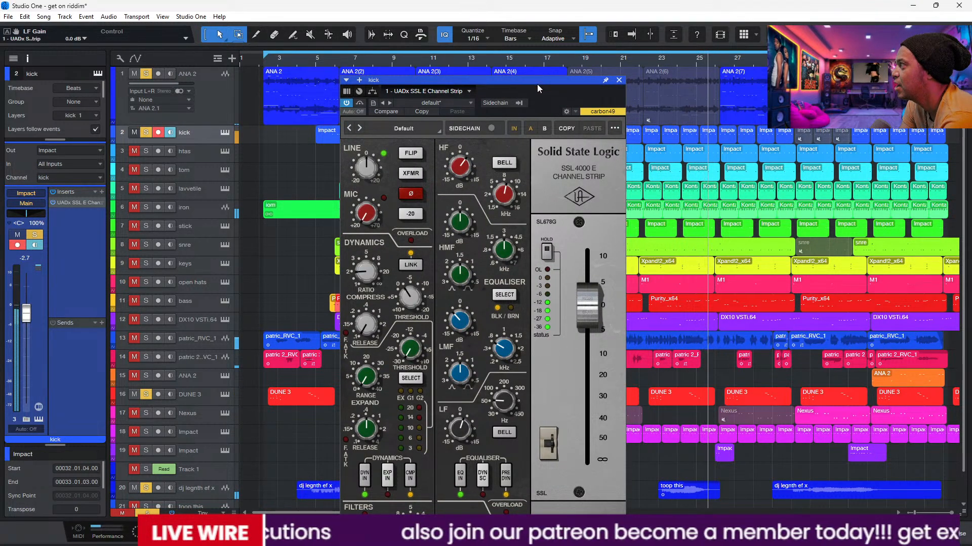
drag(536, 84, 527, 23)
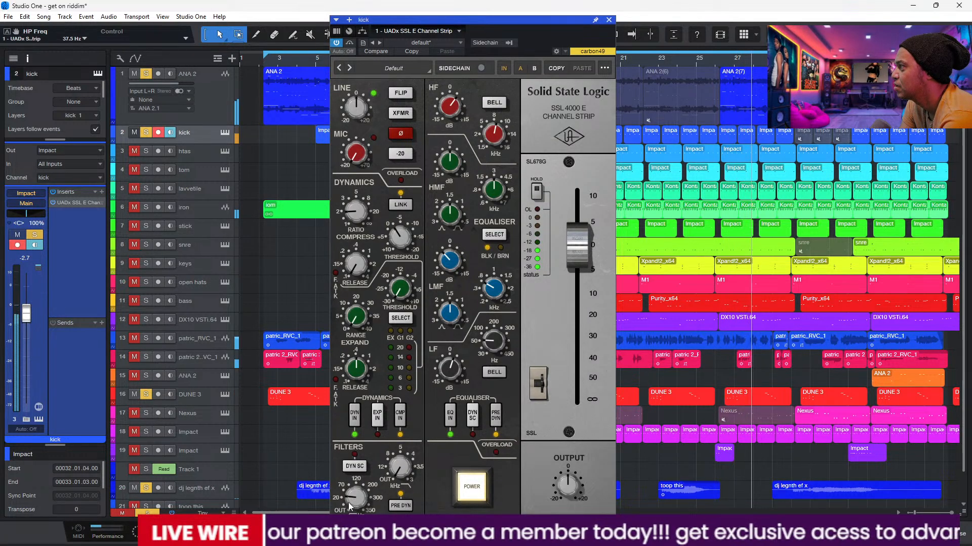
drag(350, 501, 349, 498)
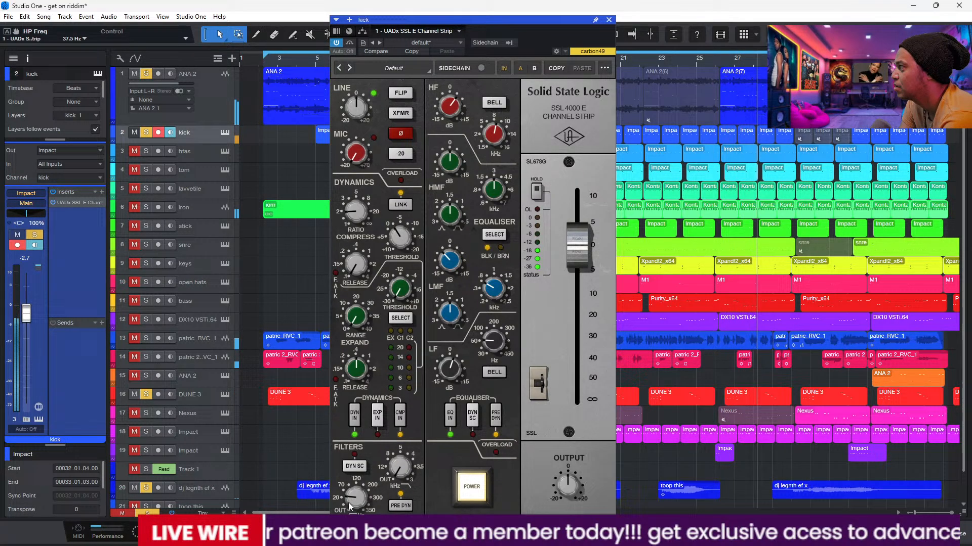
Step: Lower the SSL channel strip's level fader to minus infinity with its power off, then restore power and close the plug-in
click(474, 489)
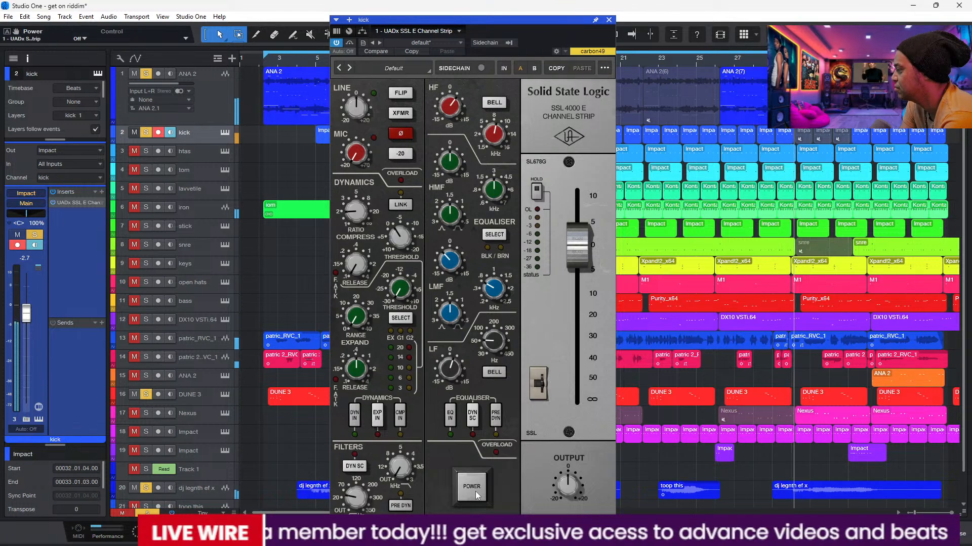
click(551, 422)
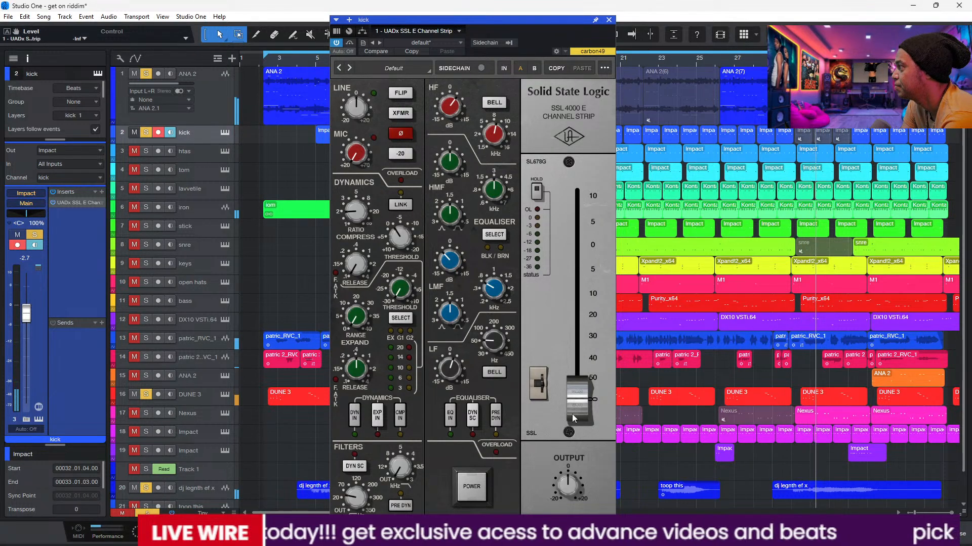
click(475, 487)
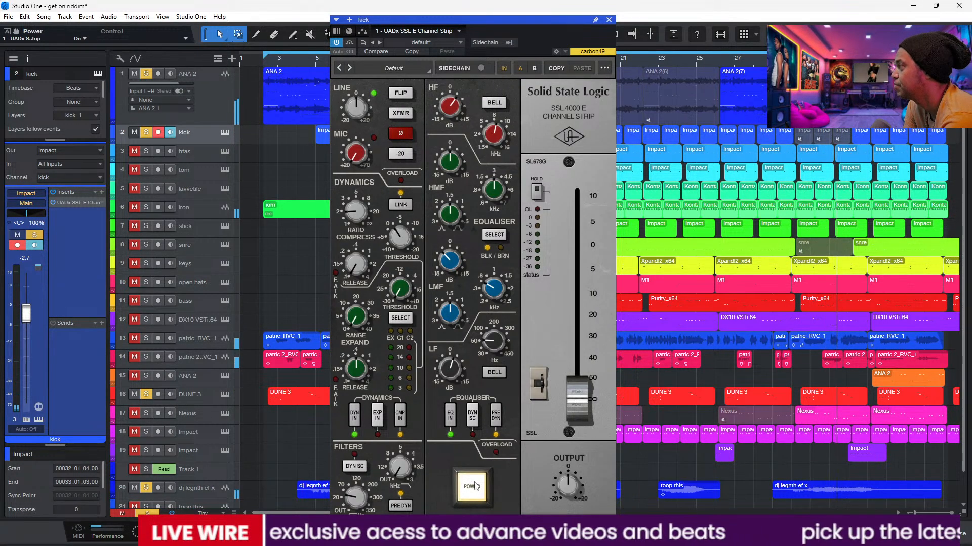
click(608, 20)
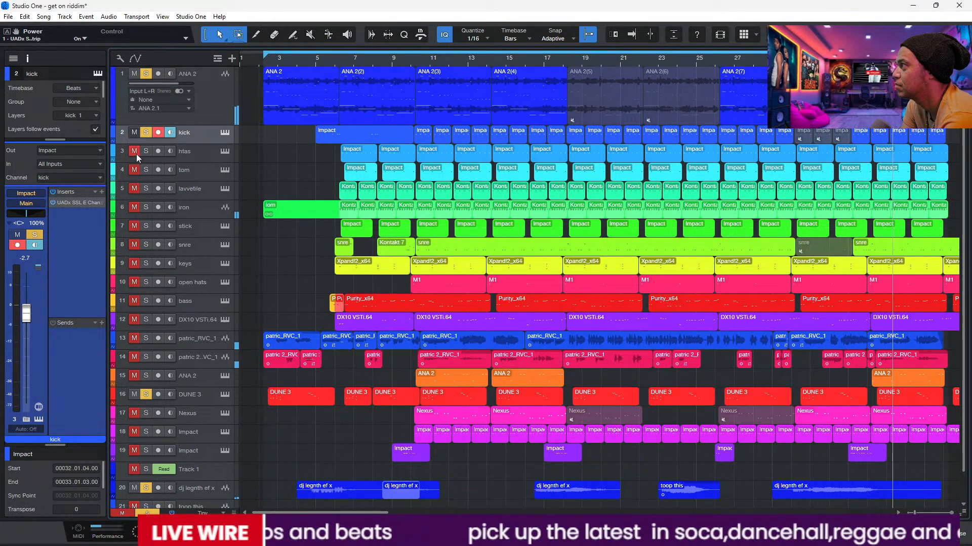
Step: Solo the htas track alongside the kick and inspect the S1 Imager and Lexicon 224 on its reverb send during playback
click(200, 157)
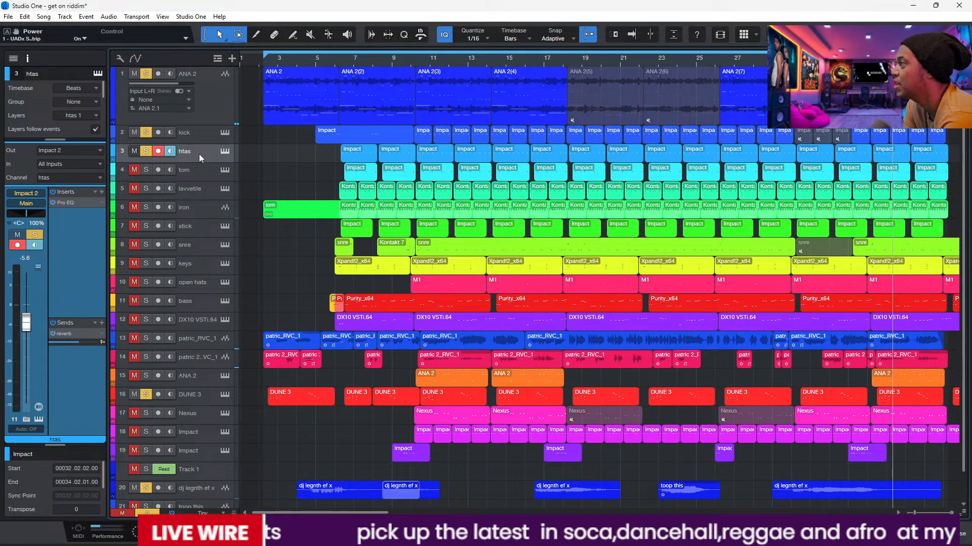
click(331, 61)
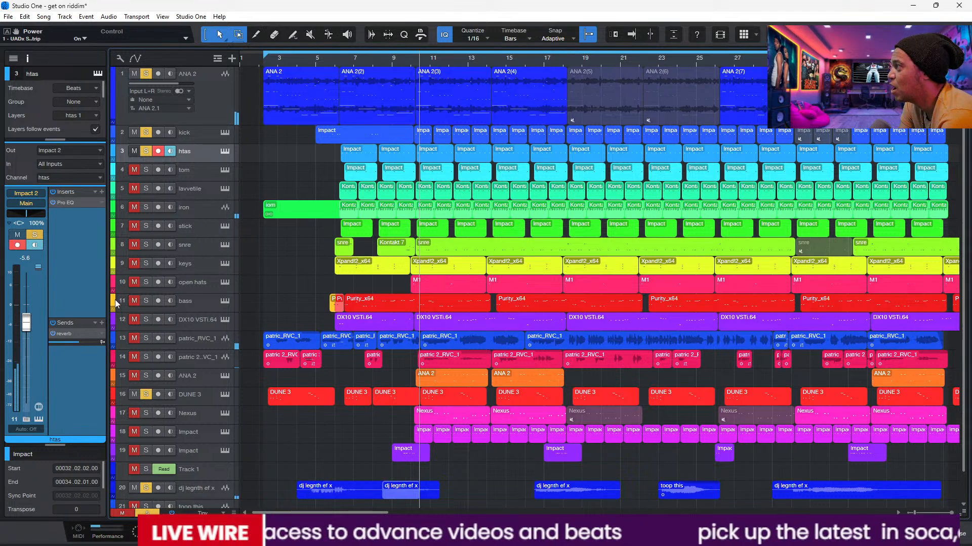
double_click(70, 334)
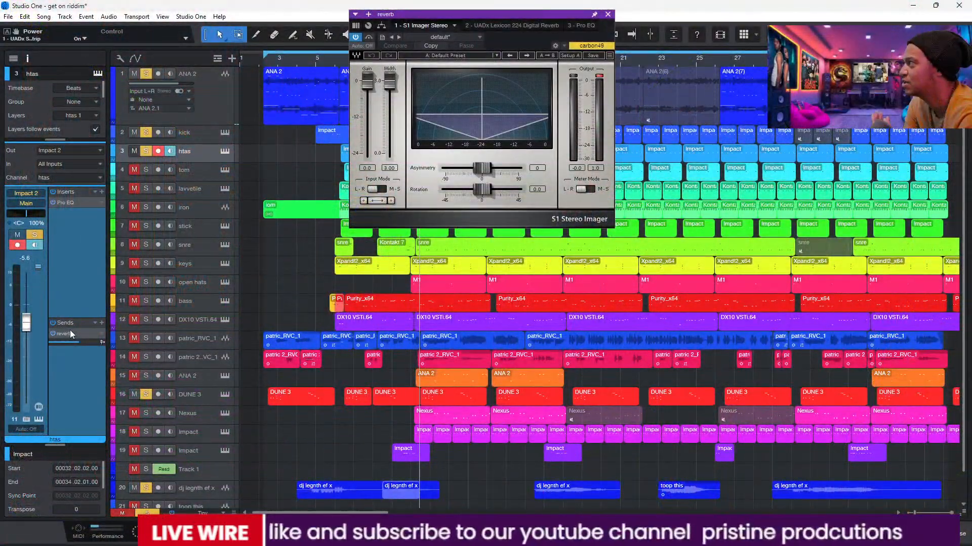
key(space)
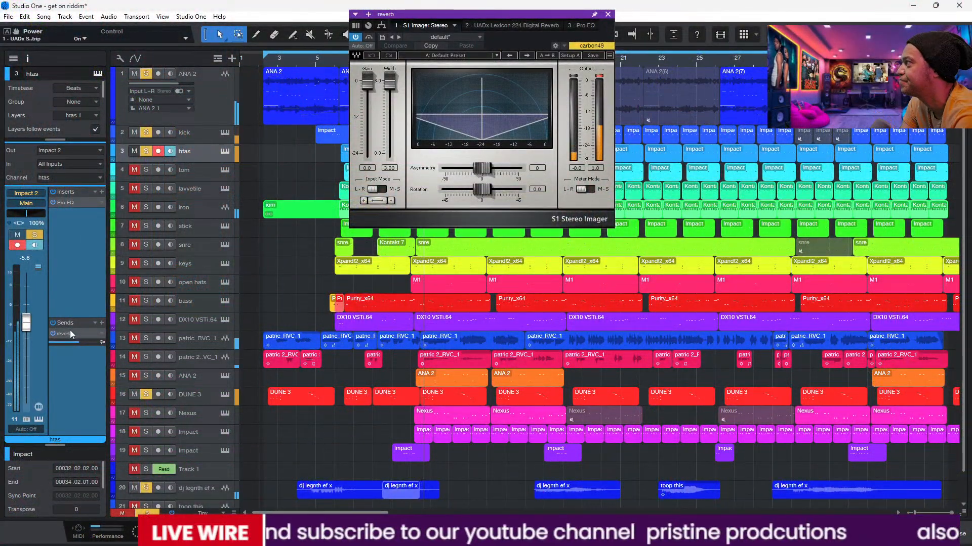
click(500, 26)
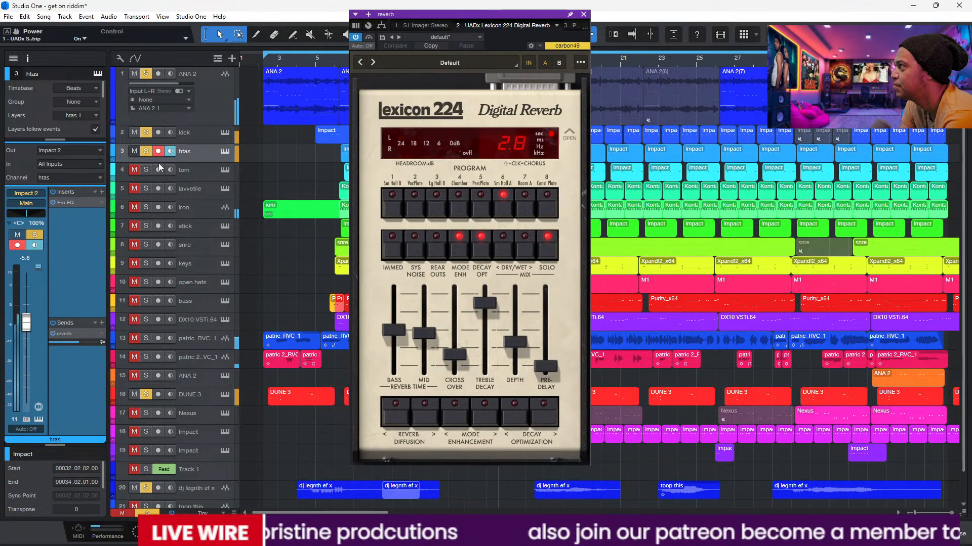
Step: Mute the first ANA 2 track, close the kick's SSL E Channel Strip and enlarge the kick track's height
click(134, 73)
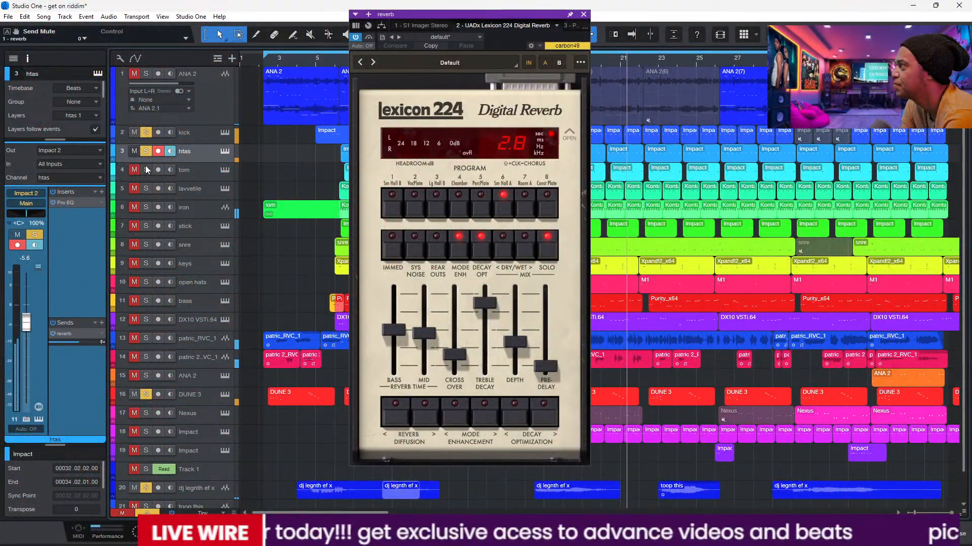
click(198, 134)
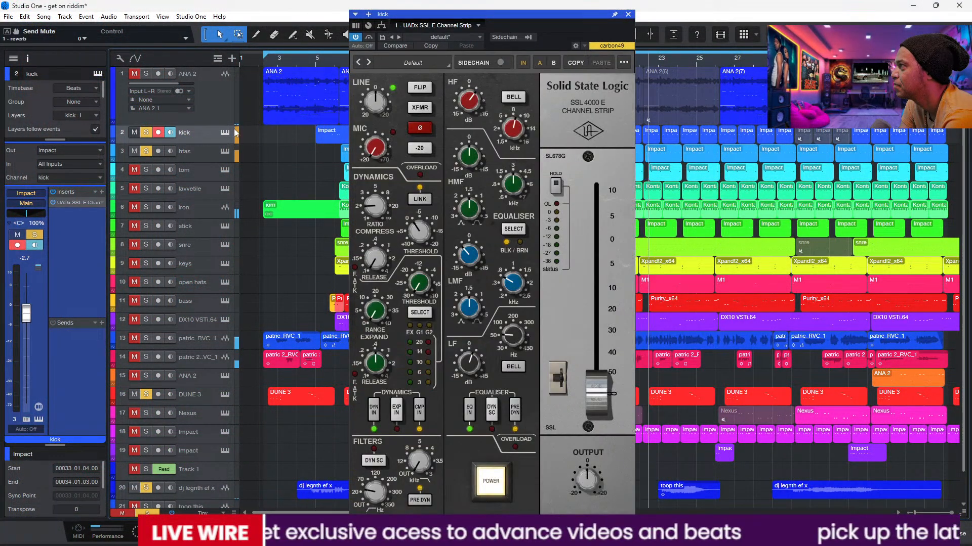
click(628, 15)
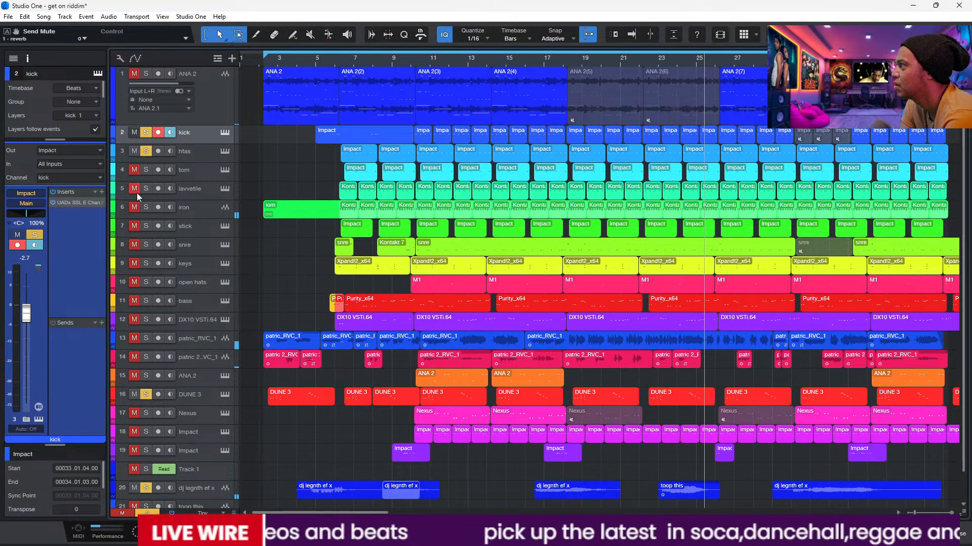
drag(222, 144, 222, 181)
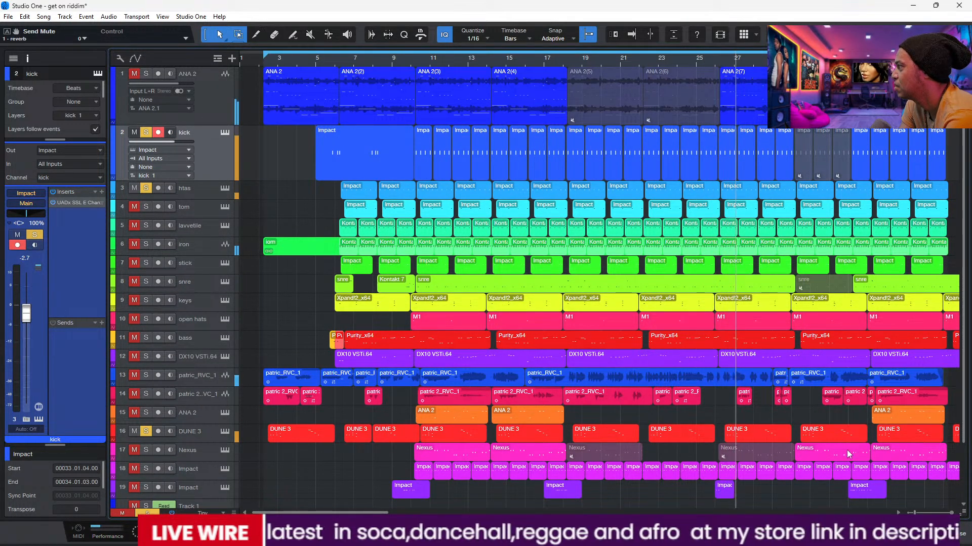
Step: Try soloing the Nexus and Impact 5 channels in the console, and close the console
key(F3)
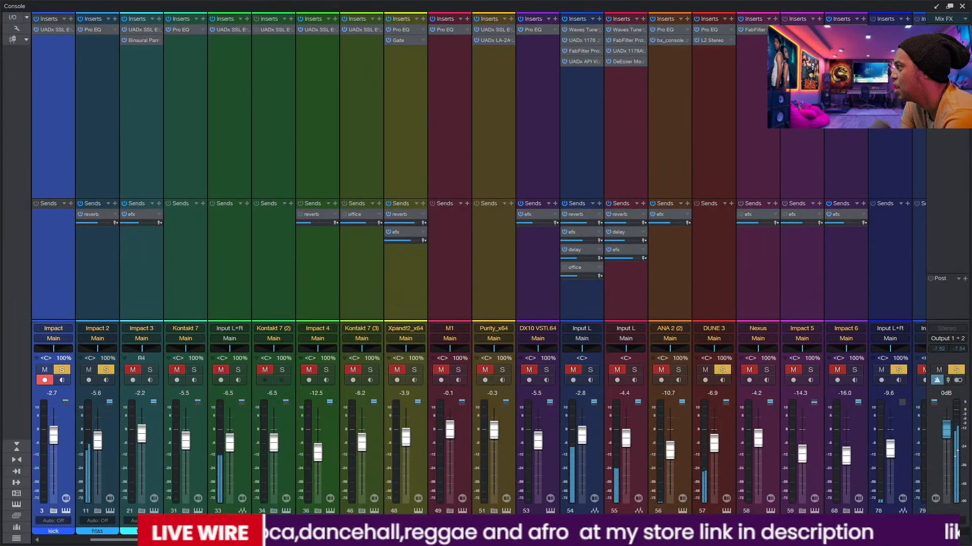
drag(354, 540, 716, 540)
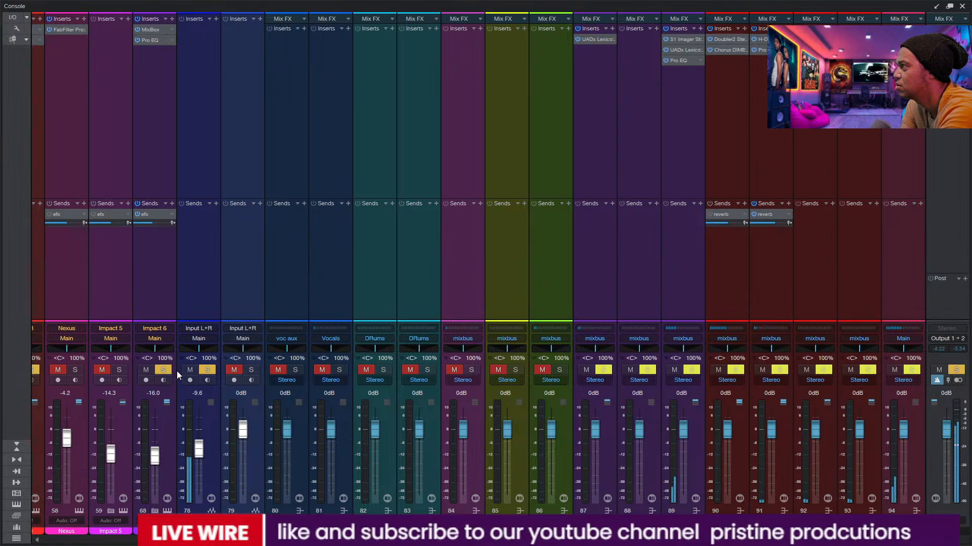
click(120, 371)
click(102, 370)
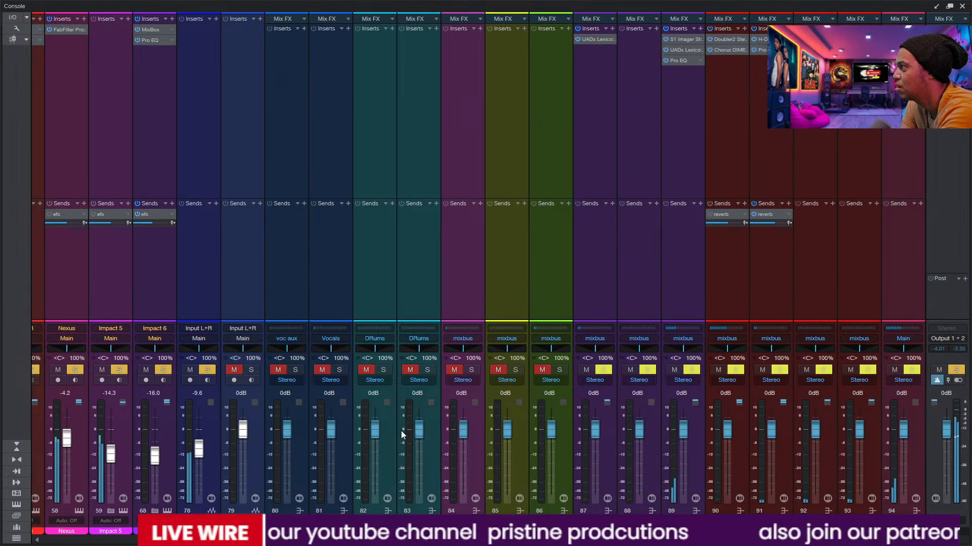
click(962, 6)
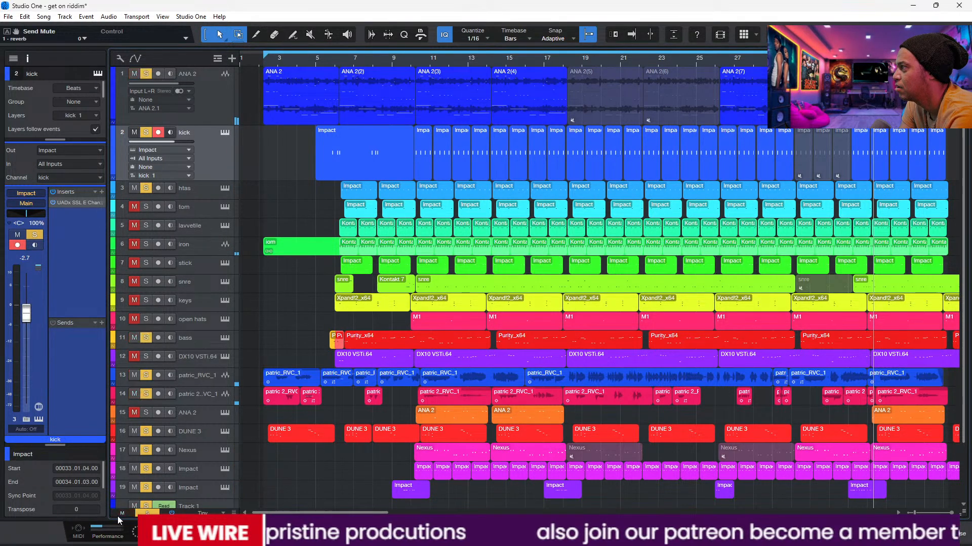
Step: Clear the current solos and solo only the kick, htas, DUNE 3 and dj legnth ef x tracks
click(146, 513)
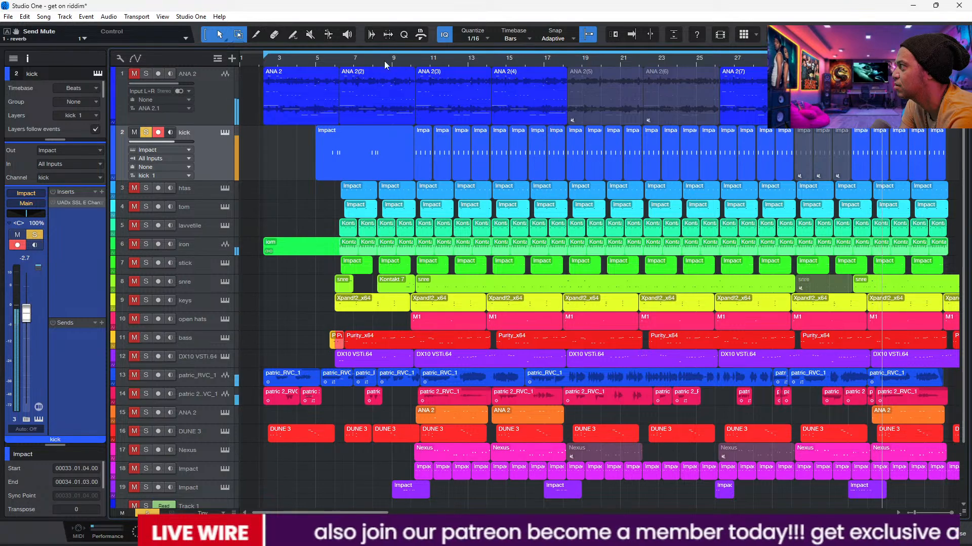
click(145, 189)
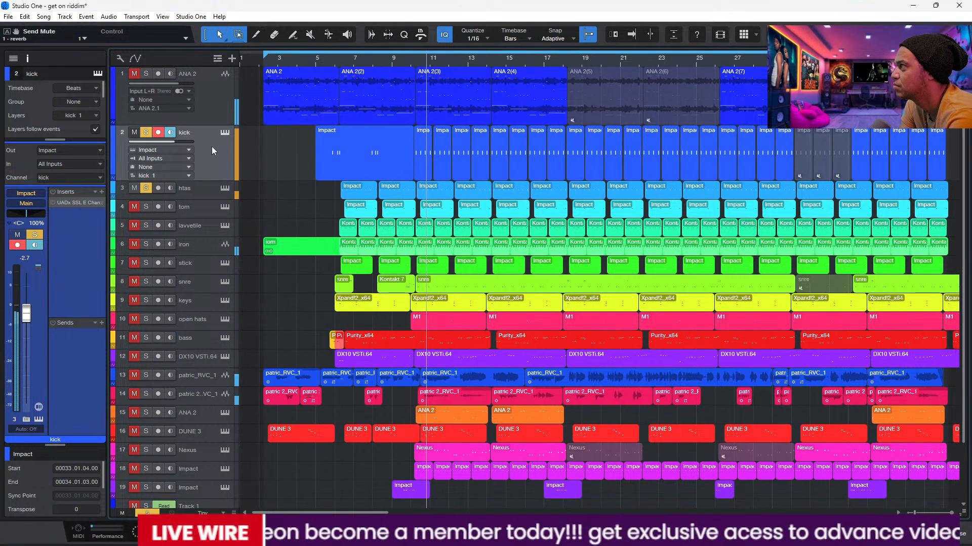
click(225, 133)
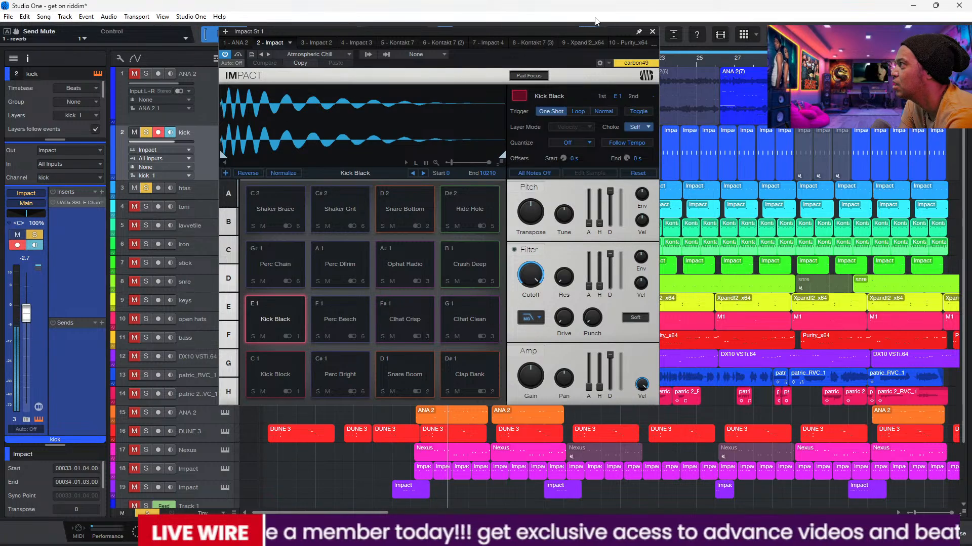
click(652, 32)
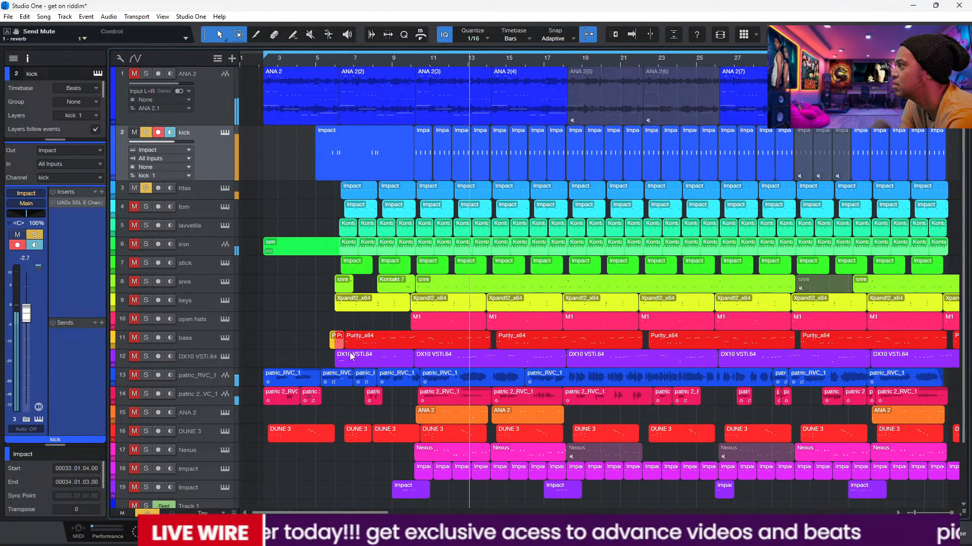
scroll(140, 461, down, 3)
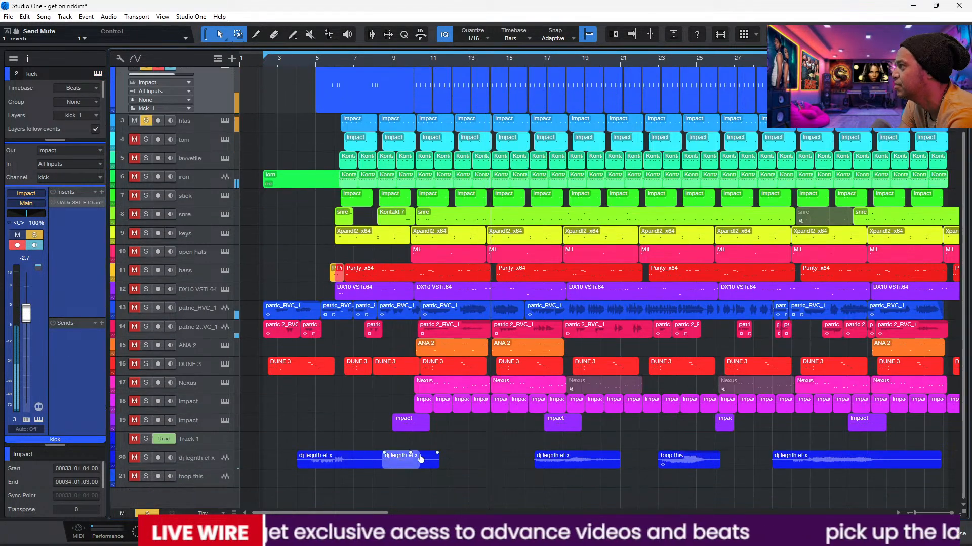
click(143, 458)
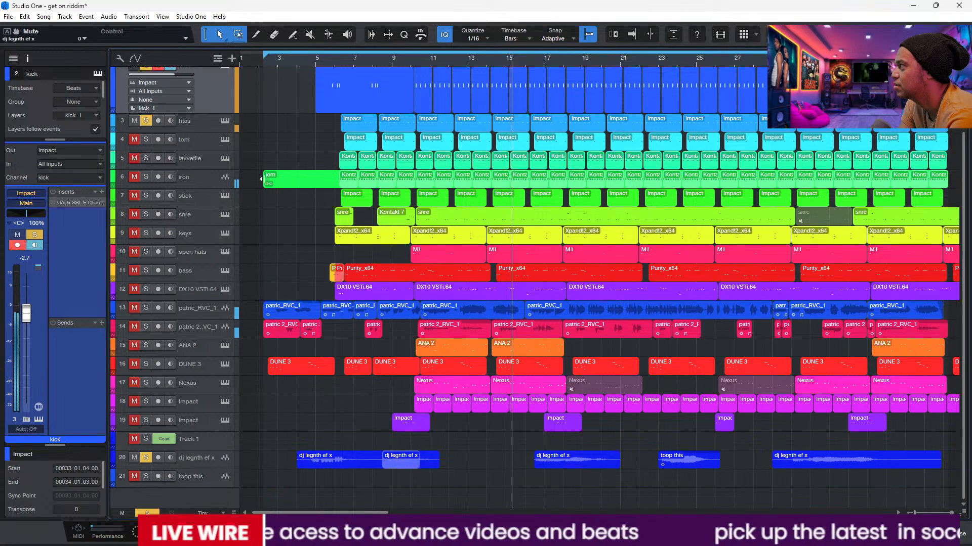
click(146, 364)
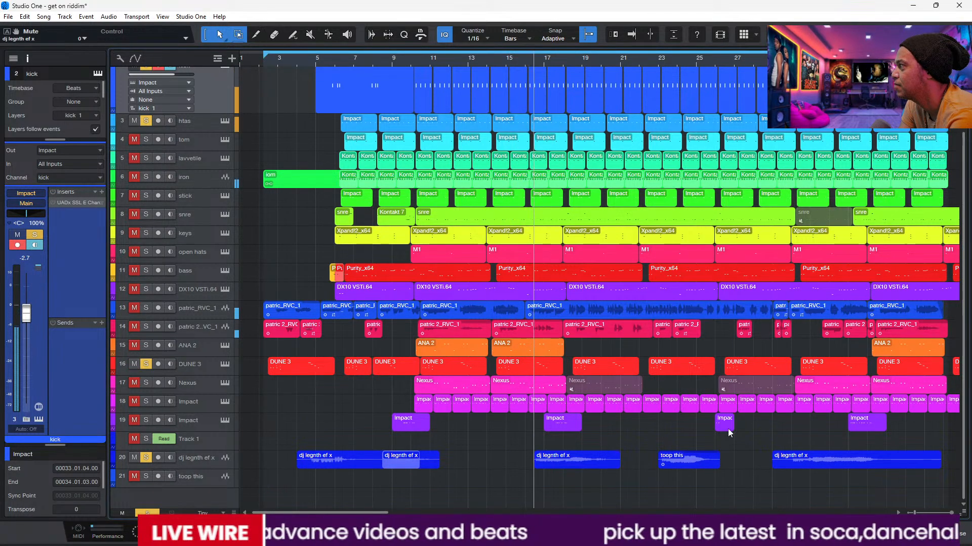
Step: Review the channel levels in the console from the first channel onward and close the console
key(F3)
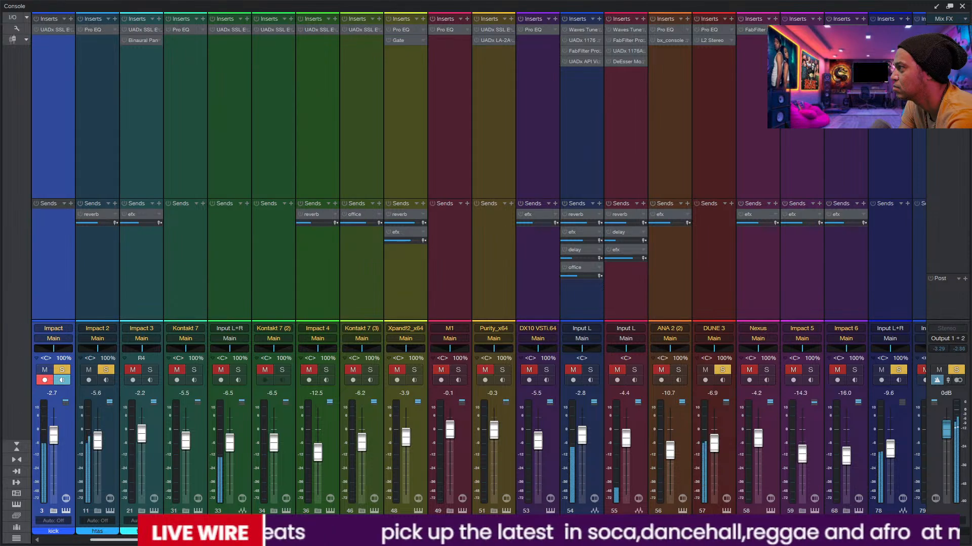
scroll(478, 263, left, 2)
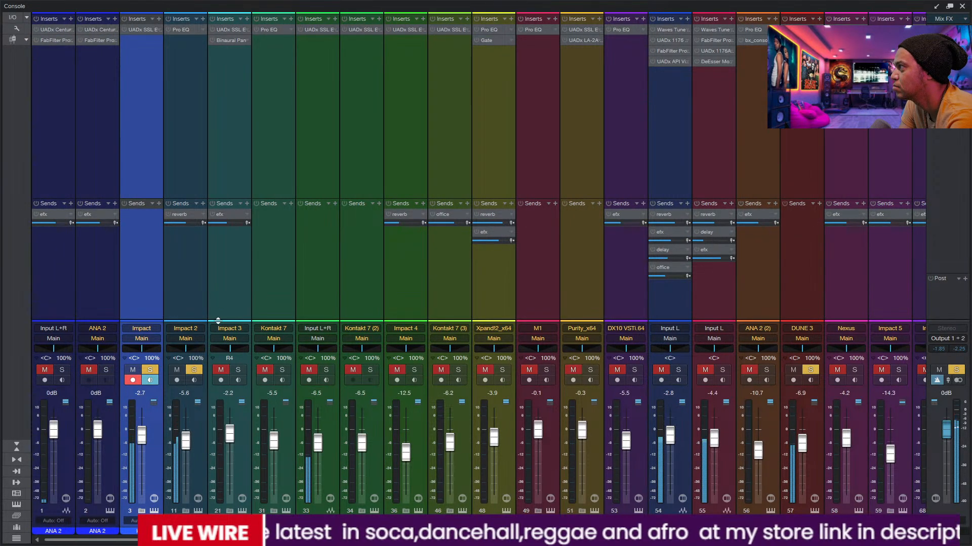
click(962, 5)
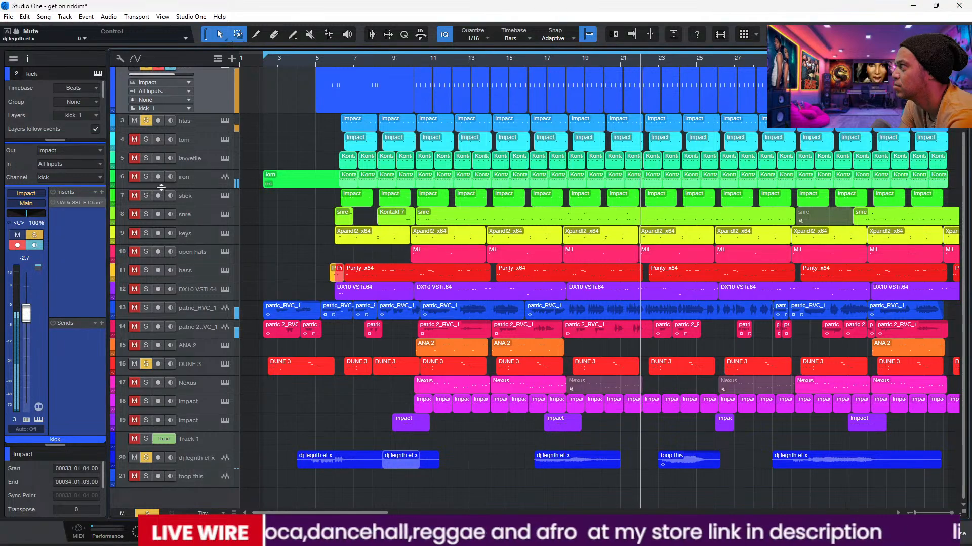
Step: Mute the kick and switch on the htas track's Pro EQ to hear its effect during playback
click(187, 141)
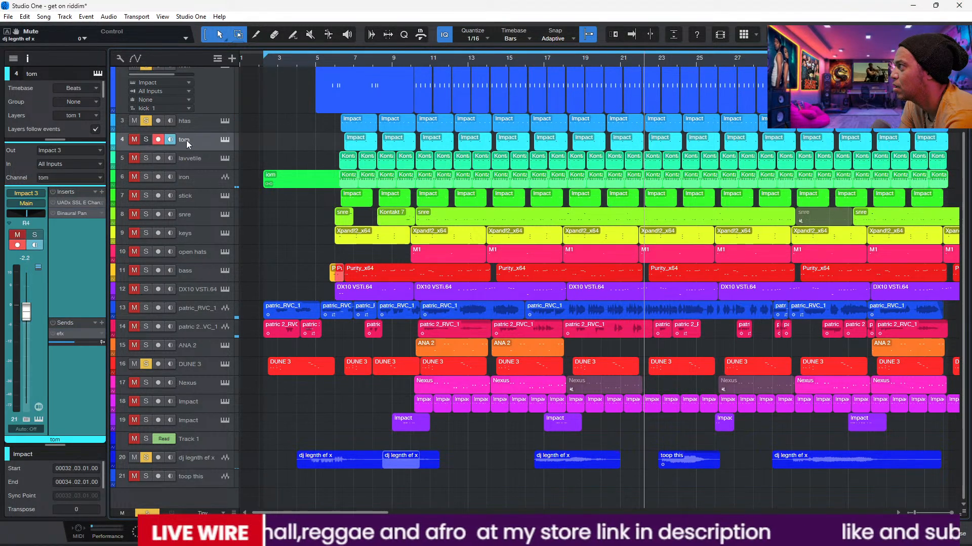
click(194, 123)
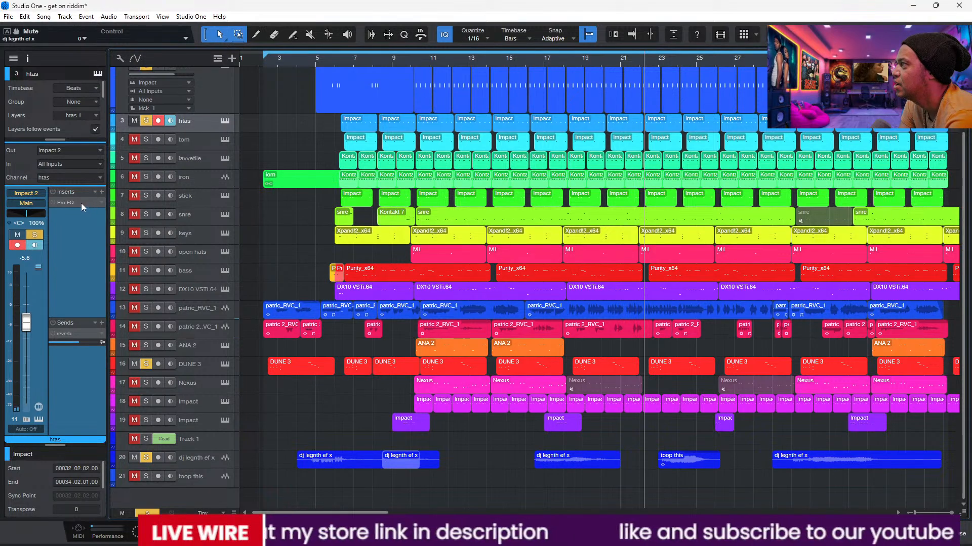
click(74, 202)
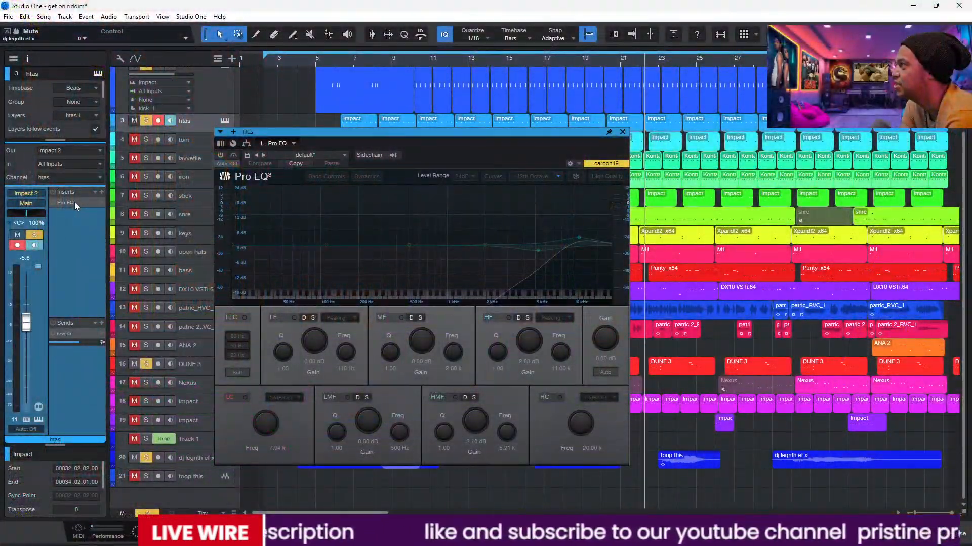
key(space)
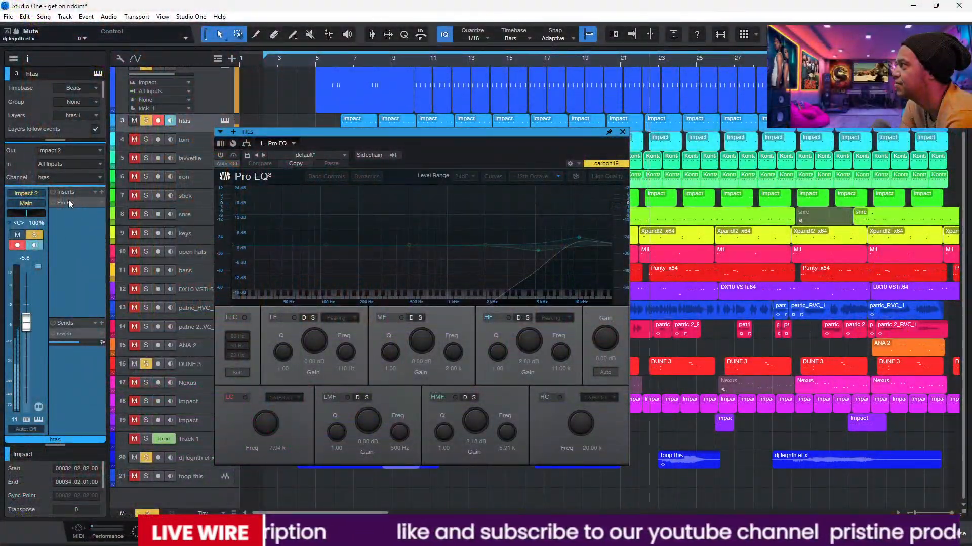
scroll(417, 121, up, 3)
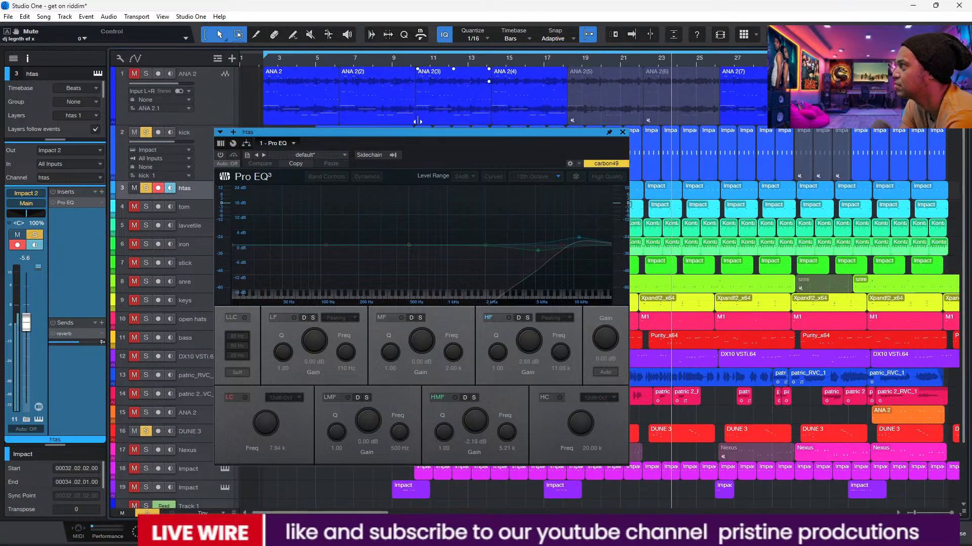
click(135, 133)
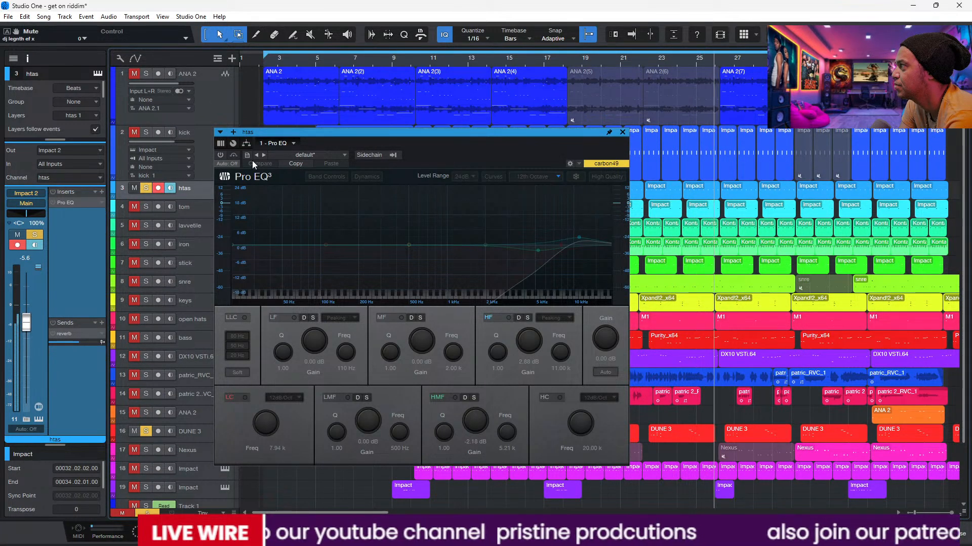
click(221, 155)
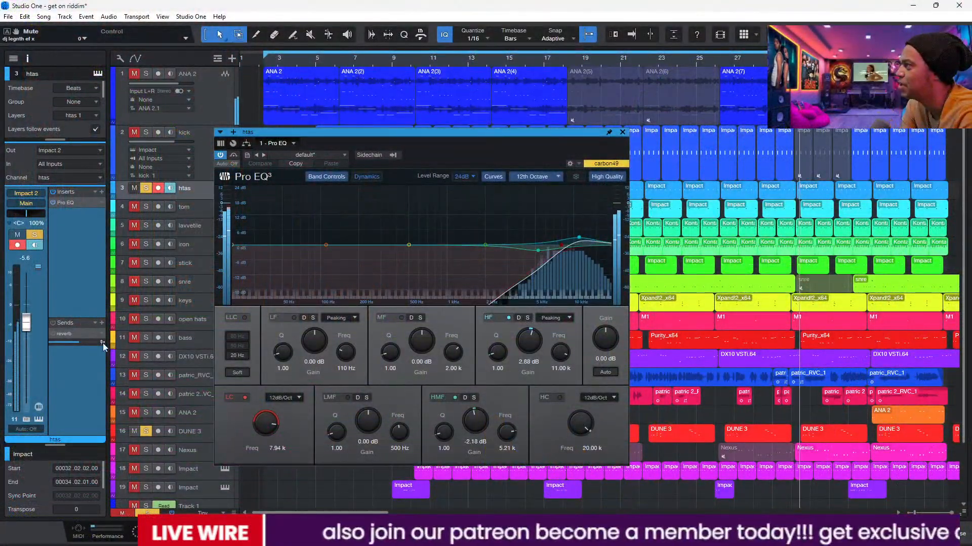
Step: Close the Pro EQ, add the tom track to the solo and bring the kick back in
click(623, 133)
click(134, 207)
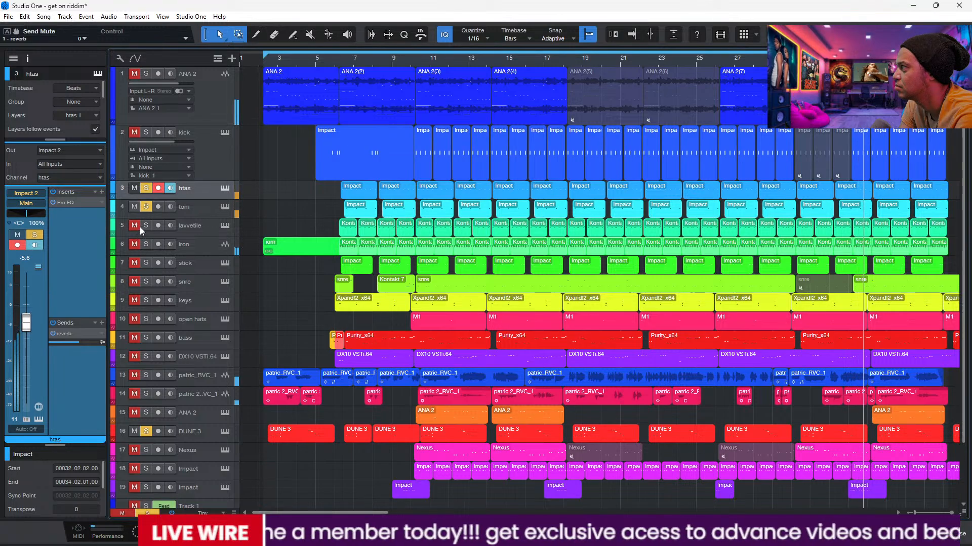
click(132, 132)
Step: Reopen the kick's UADx SSL E Channel Strip and check the output level in the console
click(194, 150)
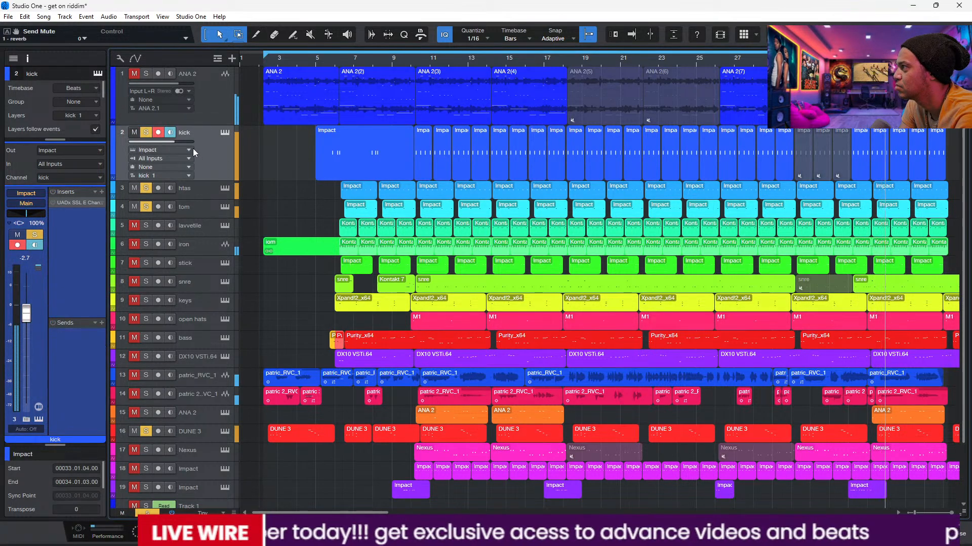
click(74, 202)
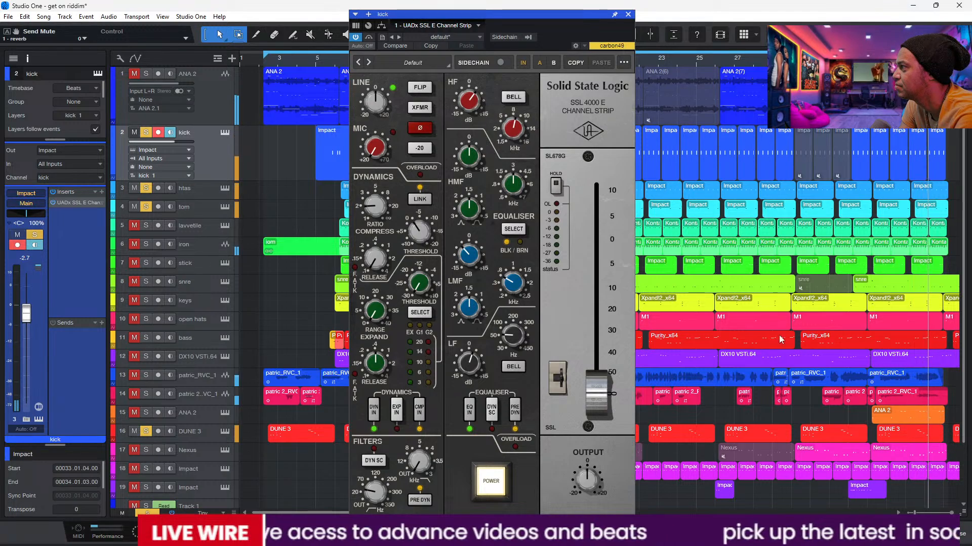
click(932, 533)
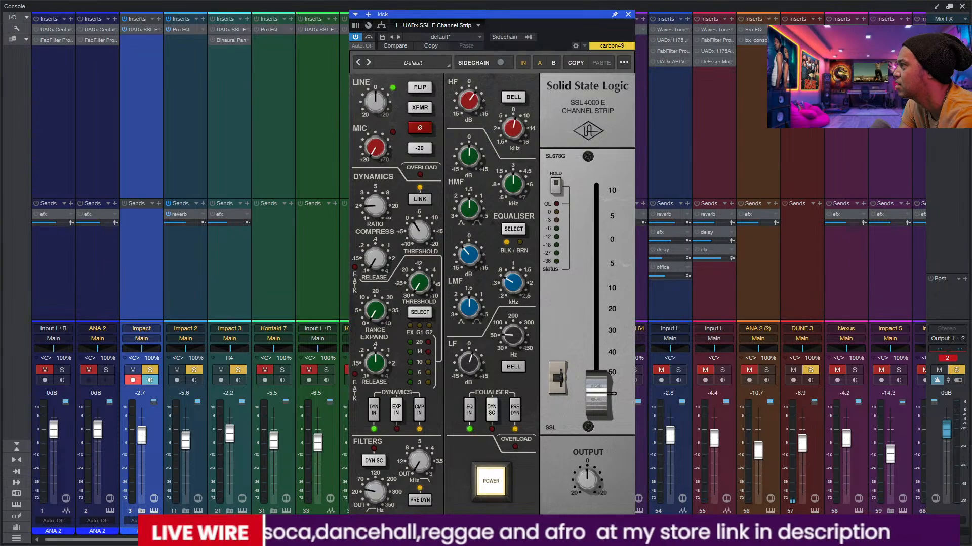
click(963, 6)
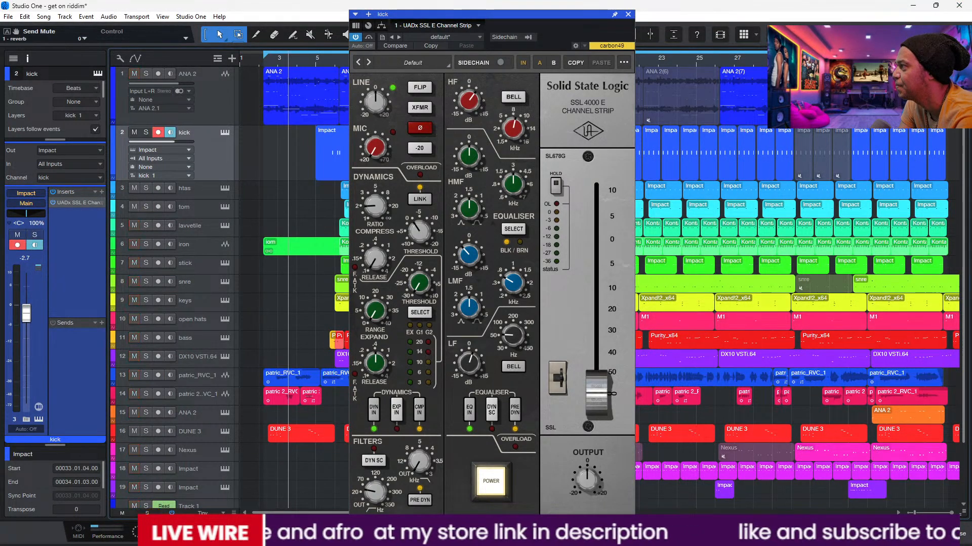
Step: Clear any active solos, bring up the console and close the kick's UADx SSL E Channel Strip
click(146, 514)
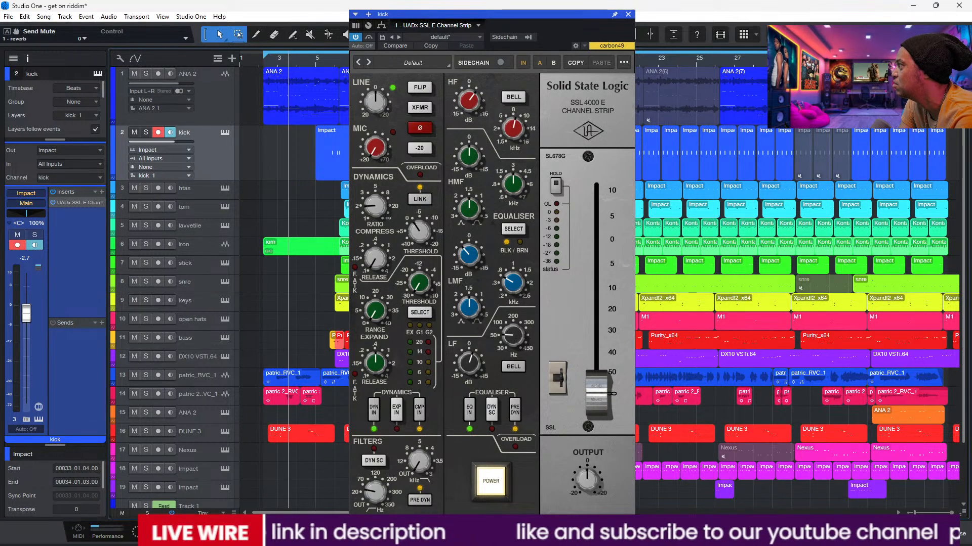
key(F3)
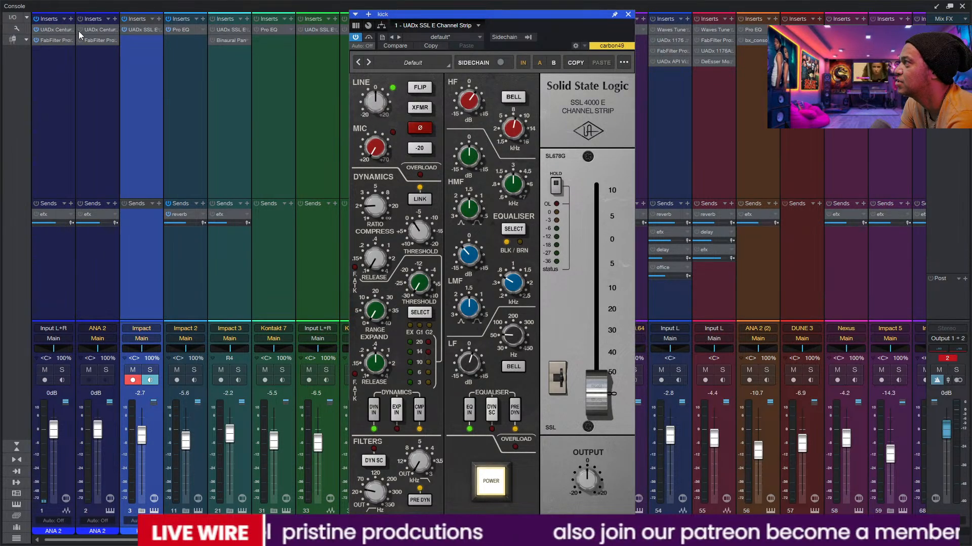
click(628, 14)
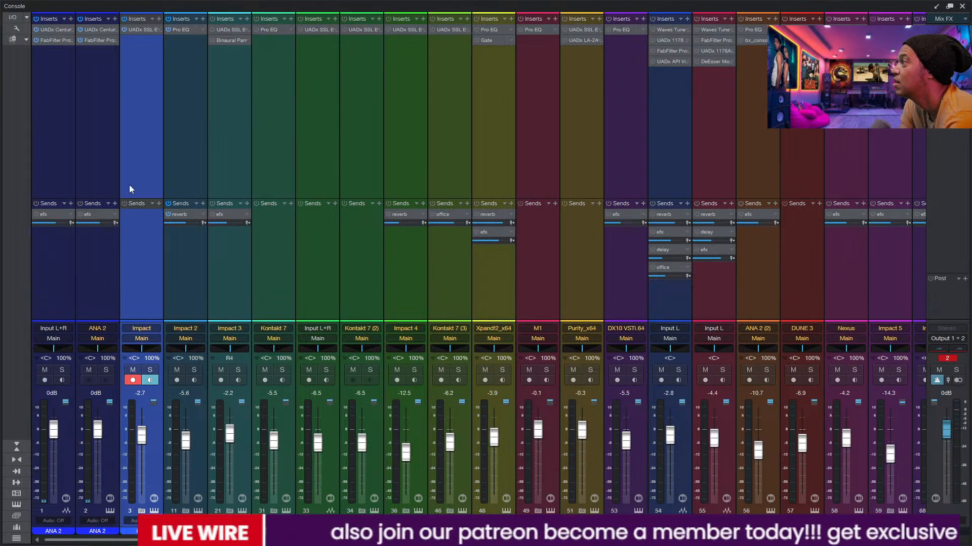
Step: Switch the bypassed sends back on across the console channels, including ANA 2, Input L, Nexus, Impact 5 and Impact 6
click(79, 203)
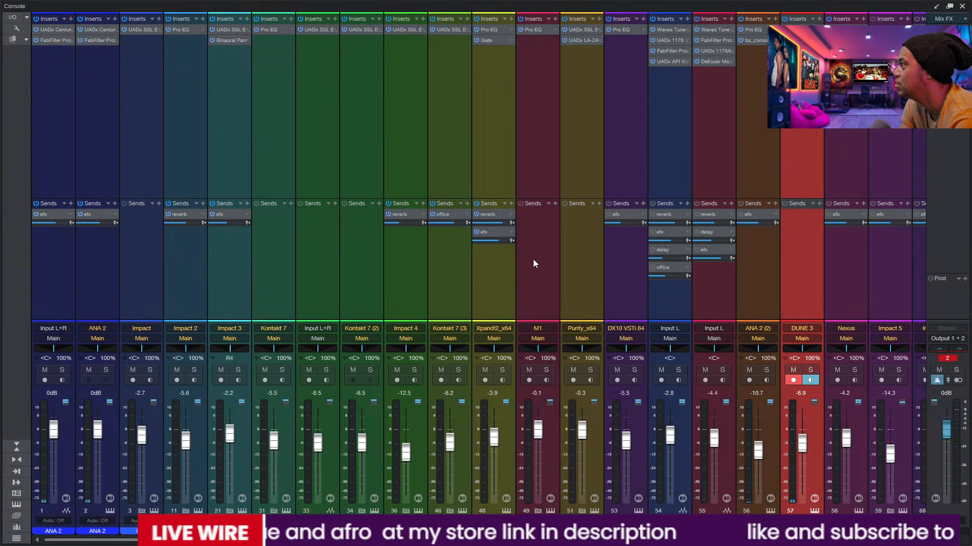
click(658, 205)
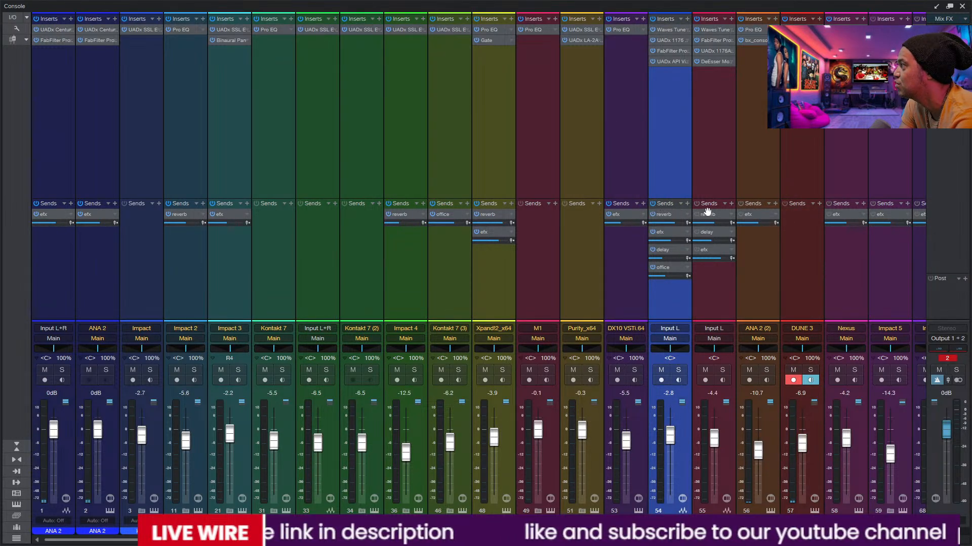
click(830, 203)
scroll(478, 273, right, 9)
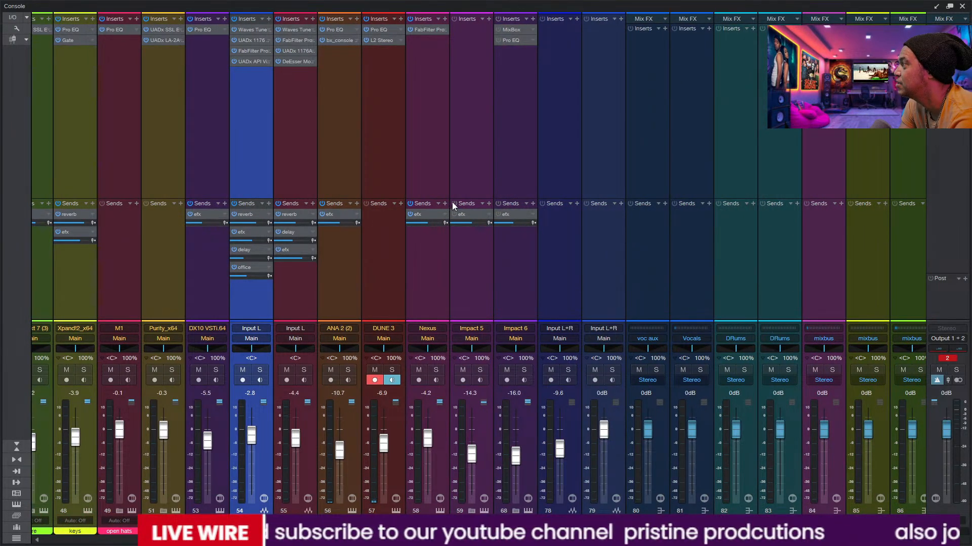
click(451, 203)
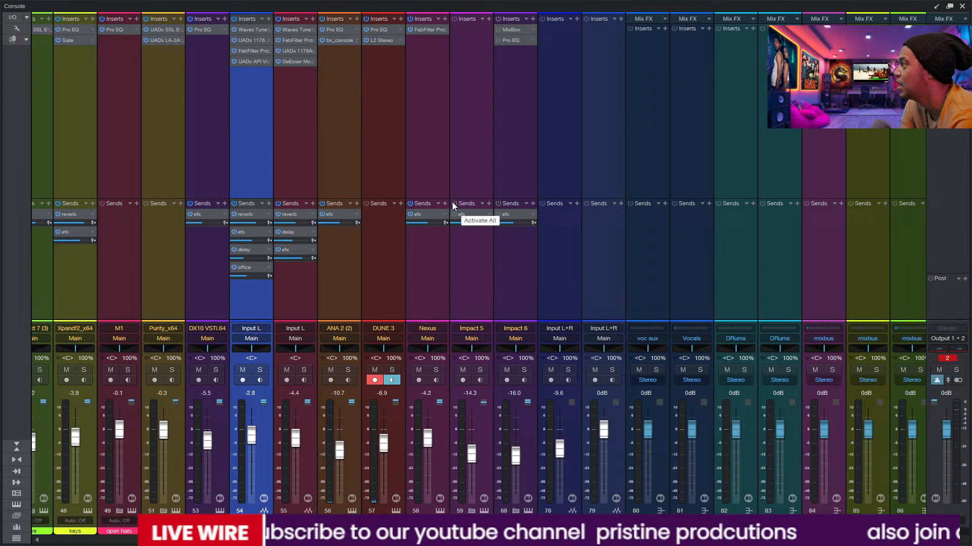
click(497, 204)
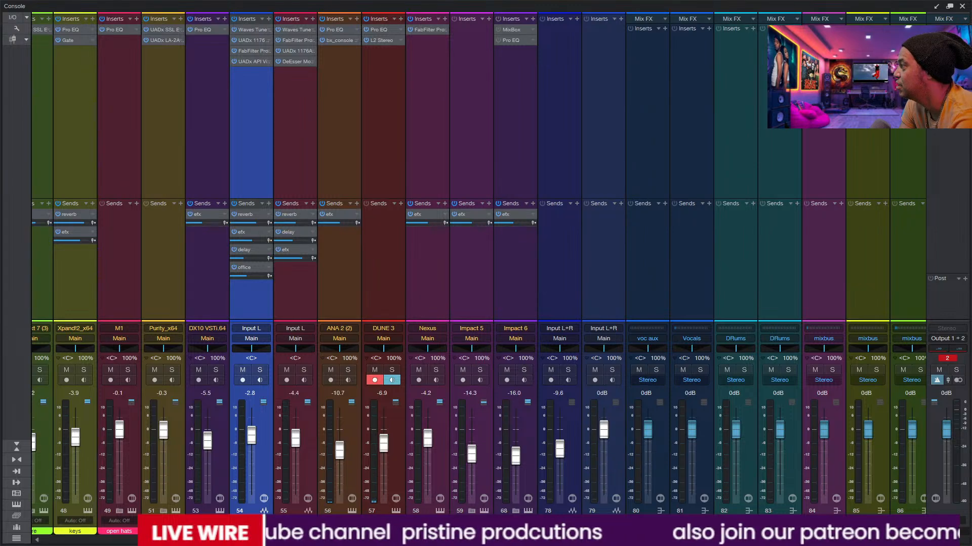
Step: Switch on the inserts of the effects buses from channel 87 onward and the reverb sends on buses 90 and 91, and close the console
scroll(478, 273, right, 8)
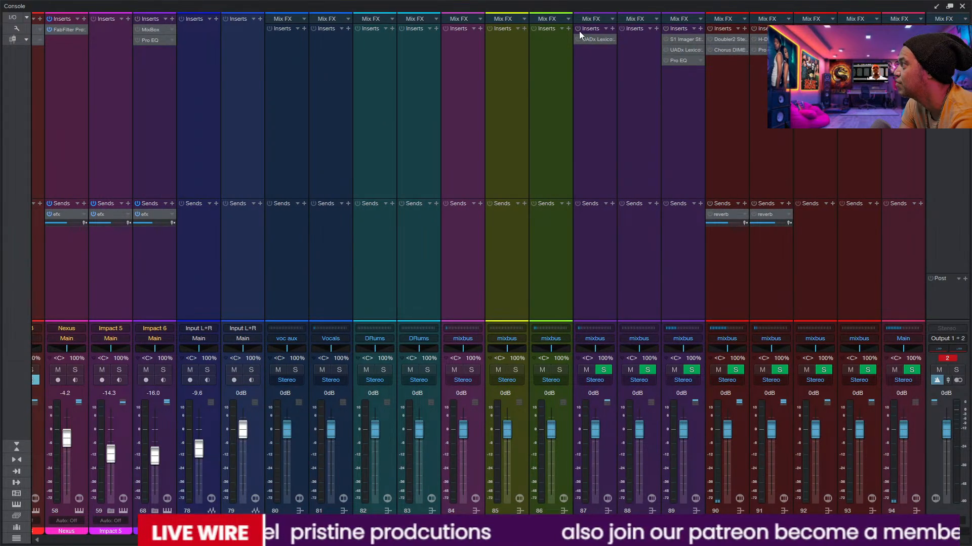
click(578, 29)
click(665, 28)
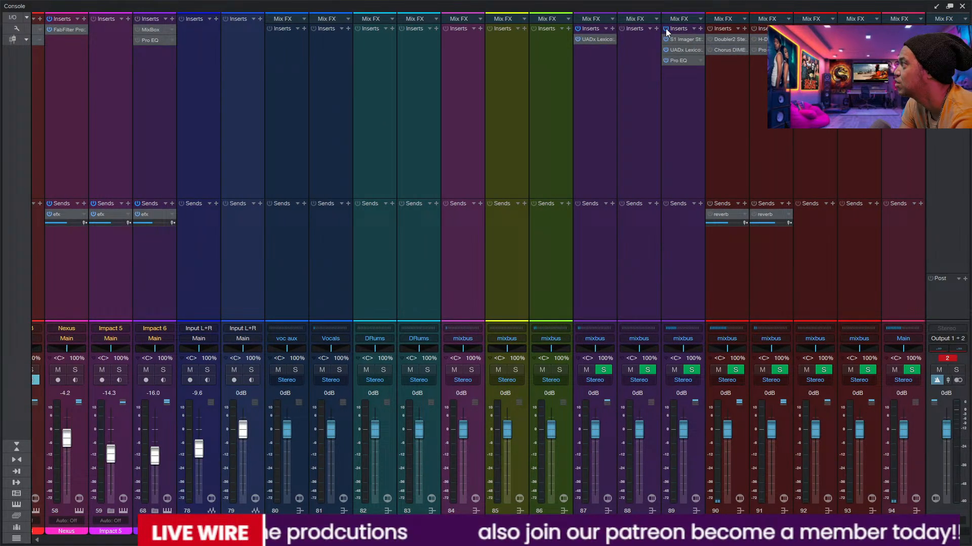
click(709, 28)
click(754, 29)
click(798, 29)
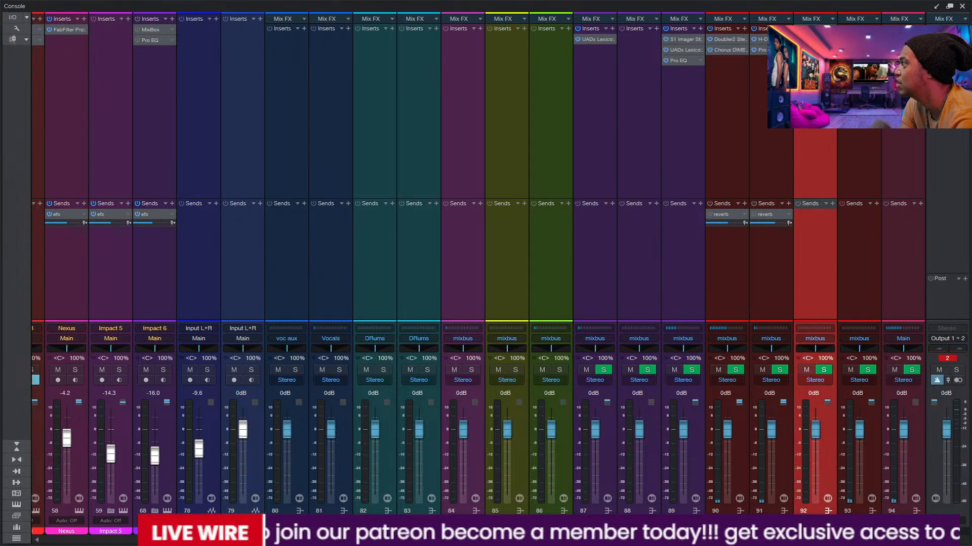
click(710, 204)
click(754, 203)
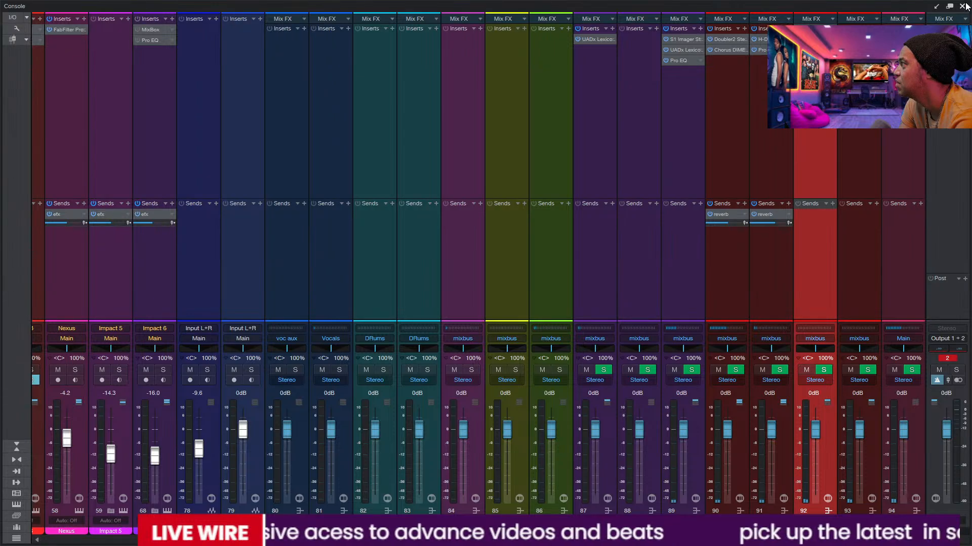
key(F3)
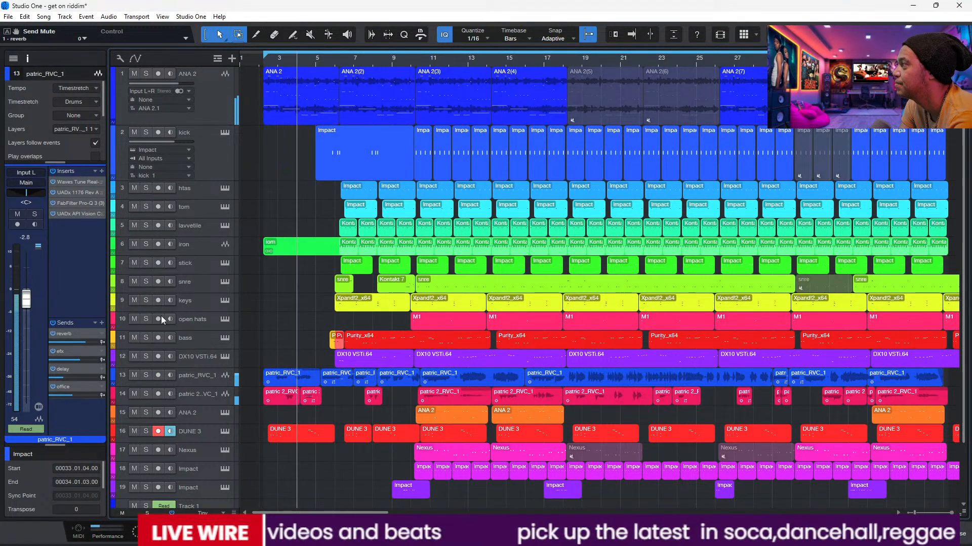
Step: Mute the two RVC vocal tracks during playback, and disarm recording and monitoring on the kick track
click(135, 375)
click(133, 394)
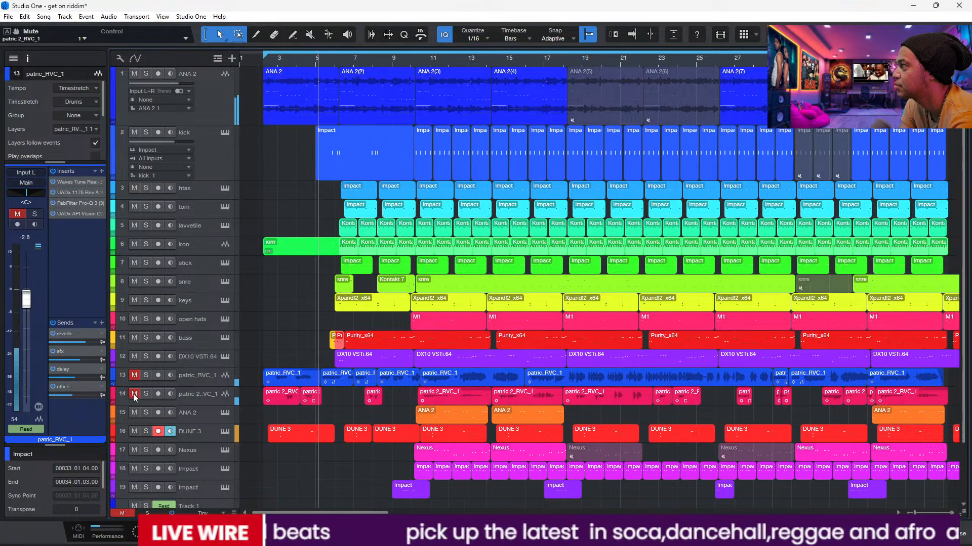
click(213, 160)
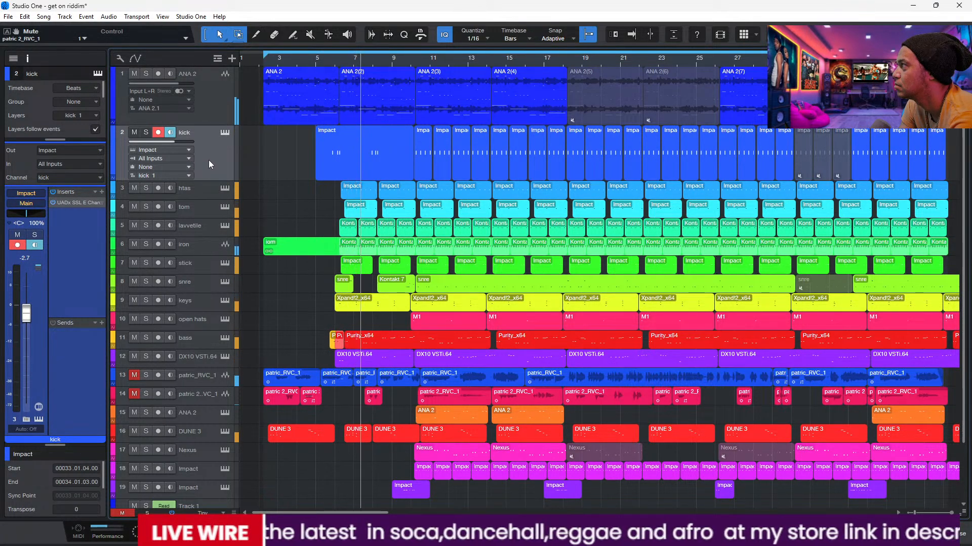
click(163, 132)
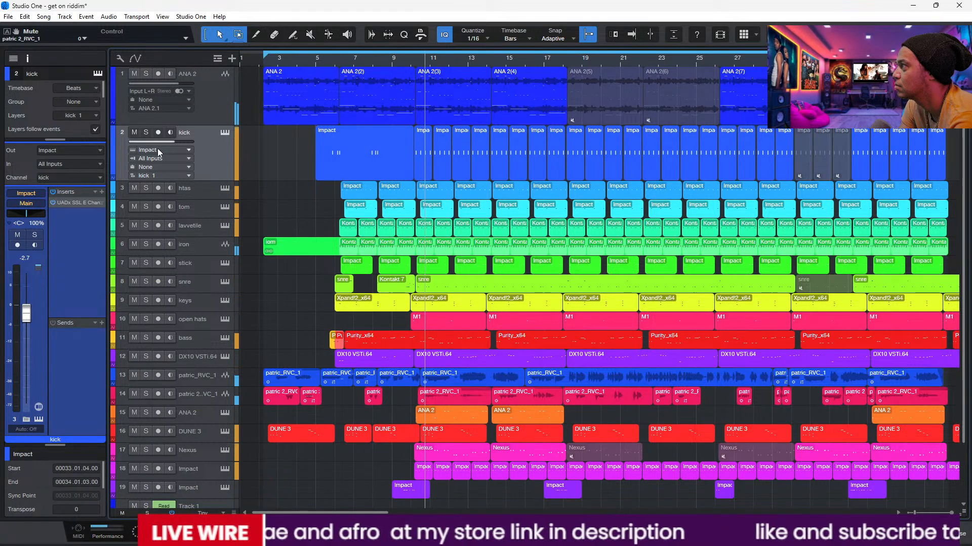
Step: Solo the kick, look at its pads in the Impact instrument and close the instrument
click(146, 132)
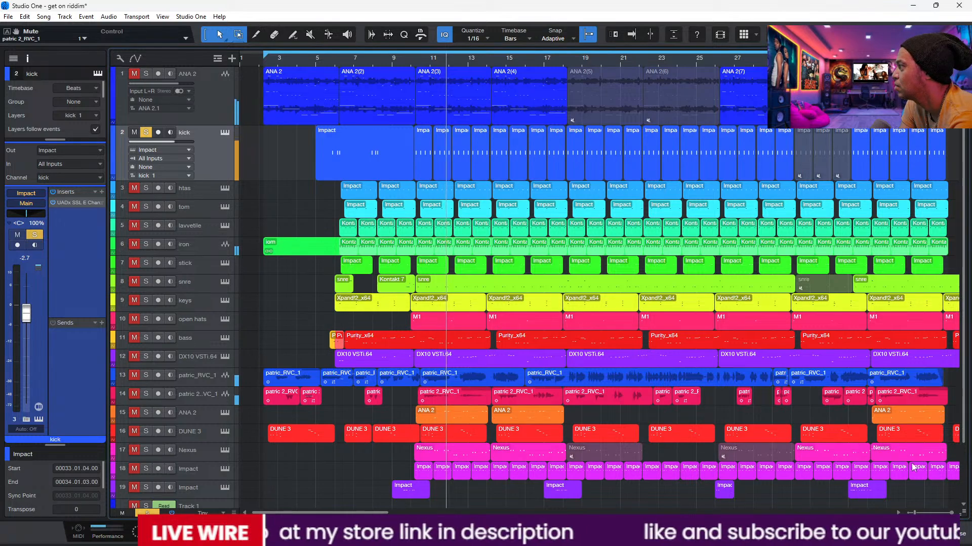
click(225, 133)
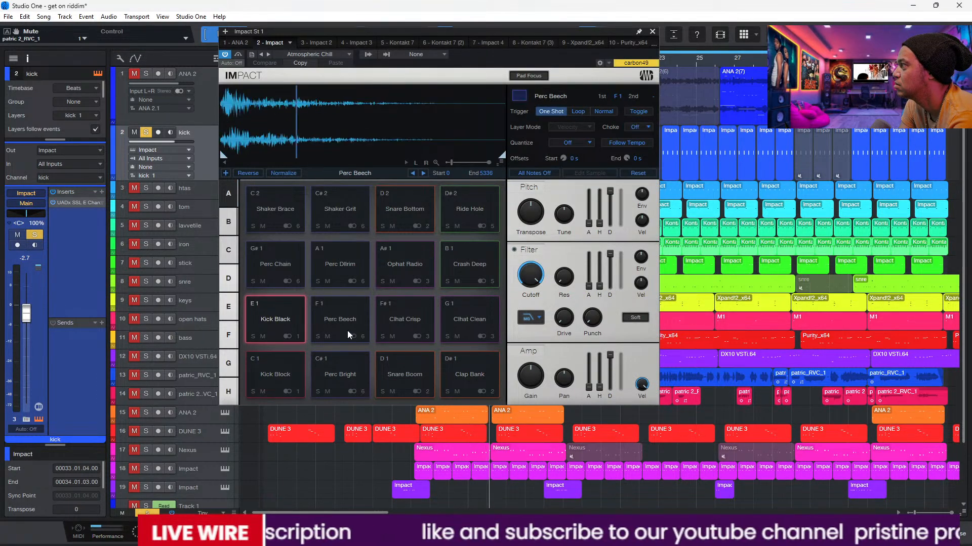
click(653, 31)
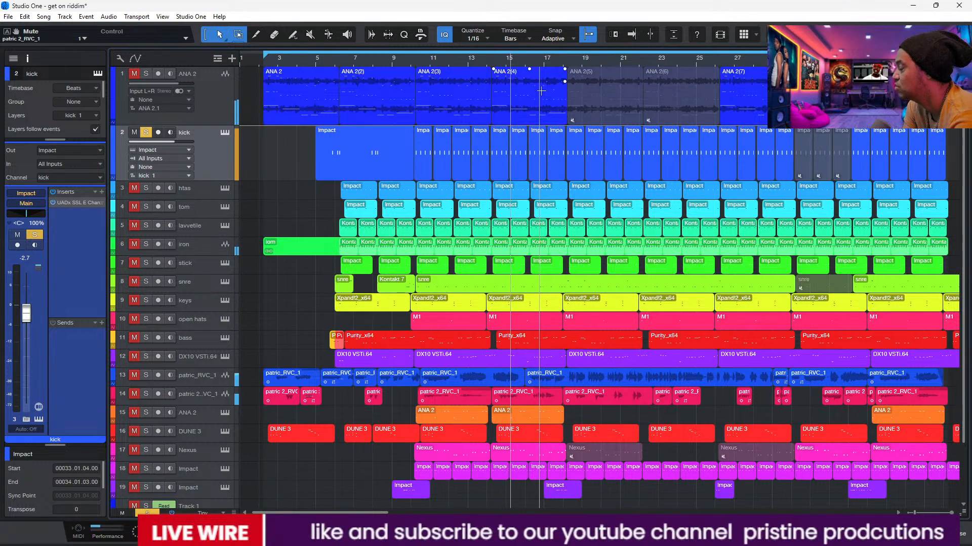
Step: Add ANA 2, bass and DUNE 3 to the soloed kick, trying the tom in the solo and taking it out again
click(133, 209)
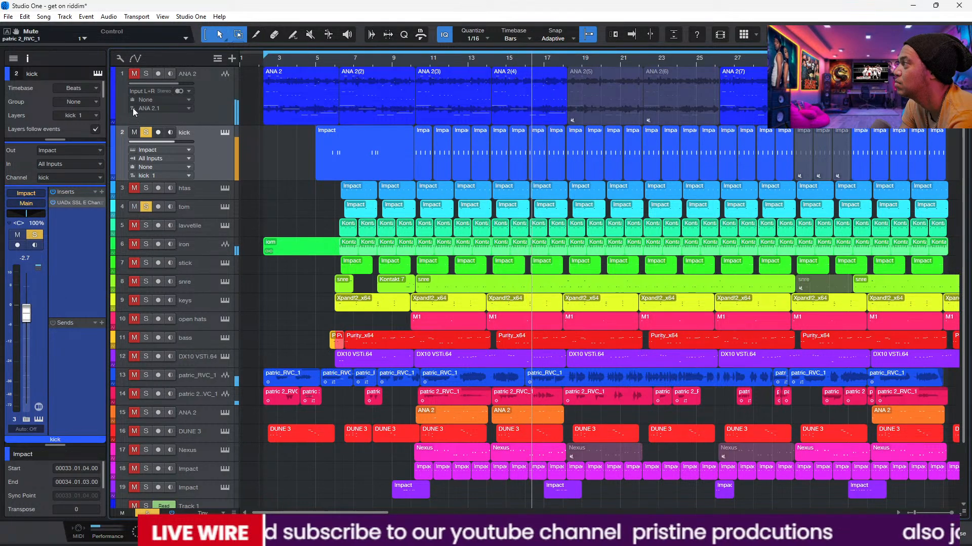
click(135, 74)
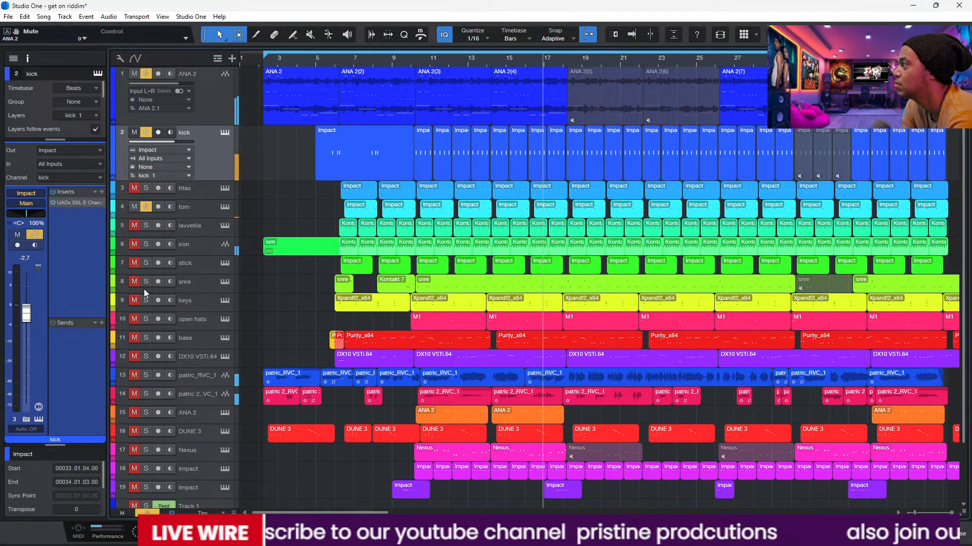
click(136, 338)
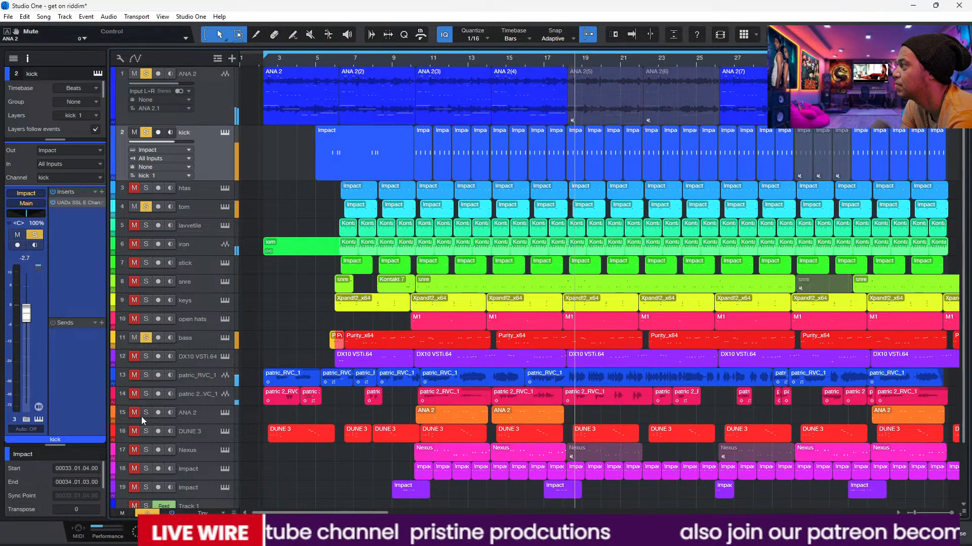
click(134, 431)
click(134, 207)
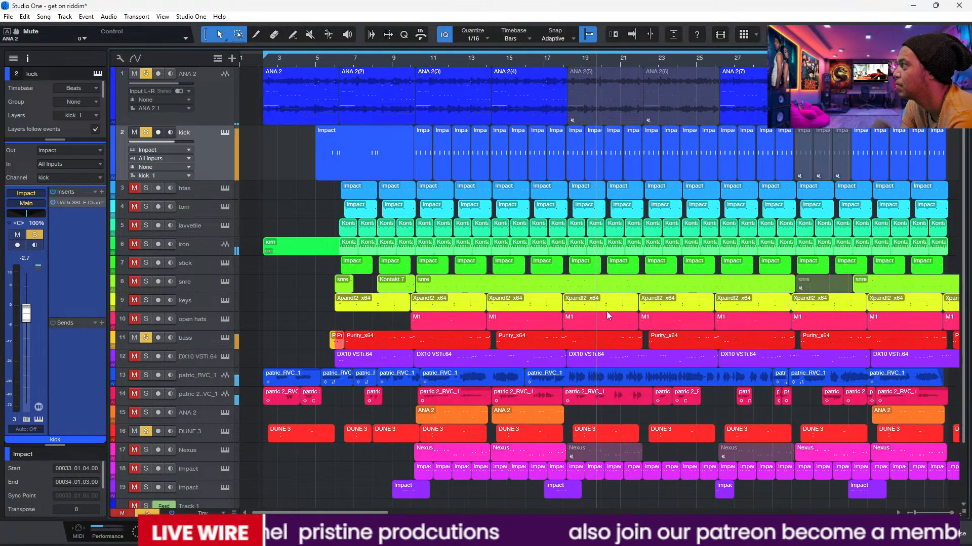
Step: Open the console and make mixbus channels 85 and 86 and drum bus 83 solo safe
key(F3)
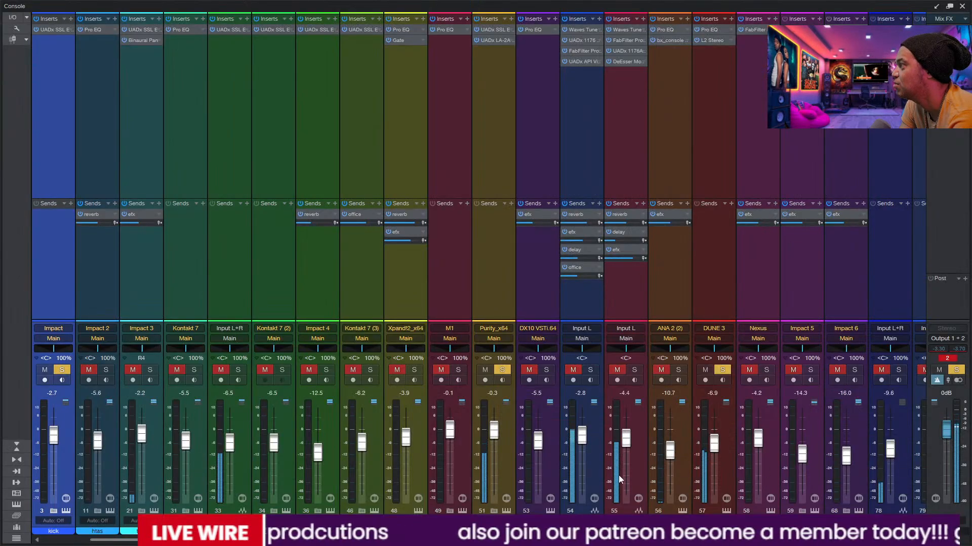
scroll(748, 510, right, 5)
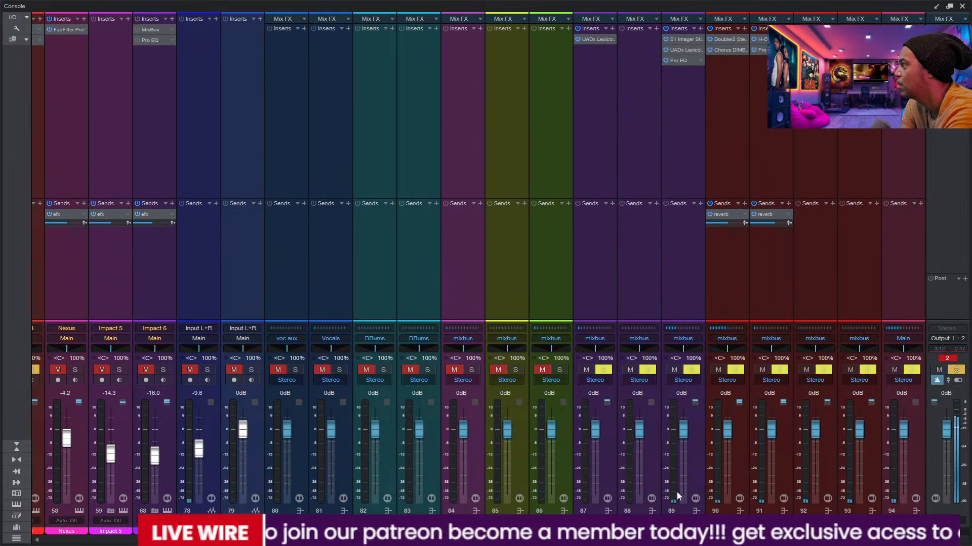
click(560, 371)
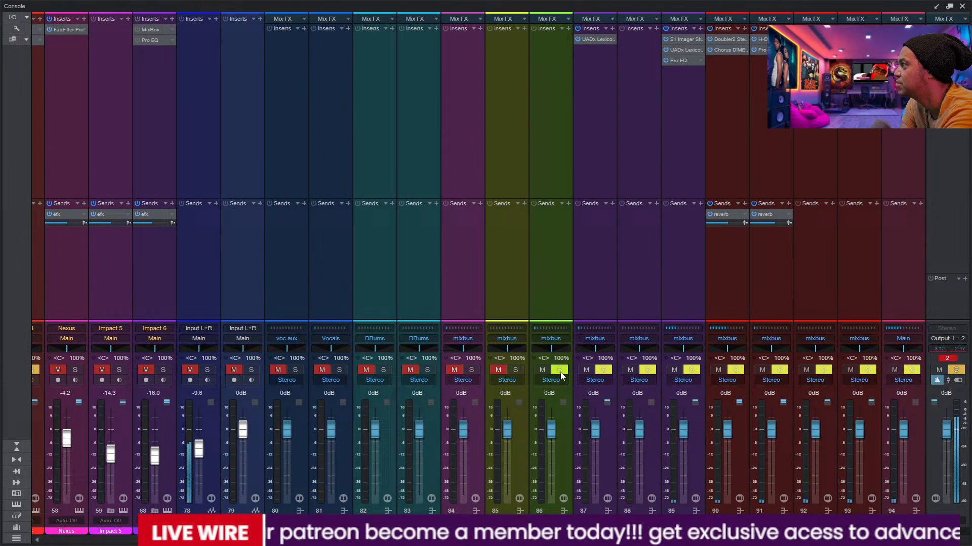
click(515, 370)
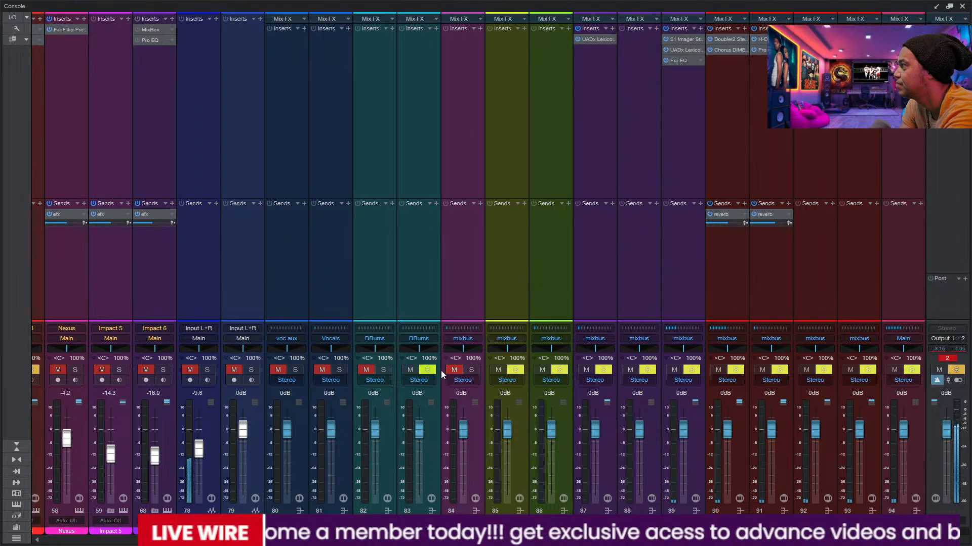
click(427, 370)
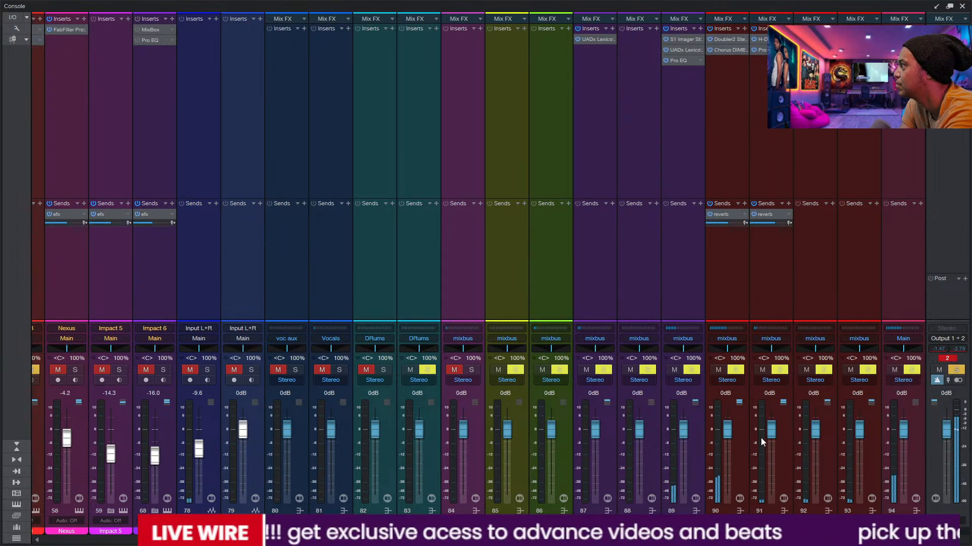
Step: Try the solo and mute on the iron track's Input L+R channel 33
drag(719, 540, 352, 540)
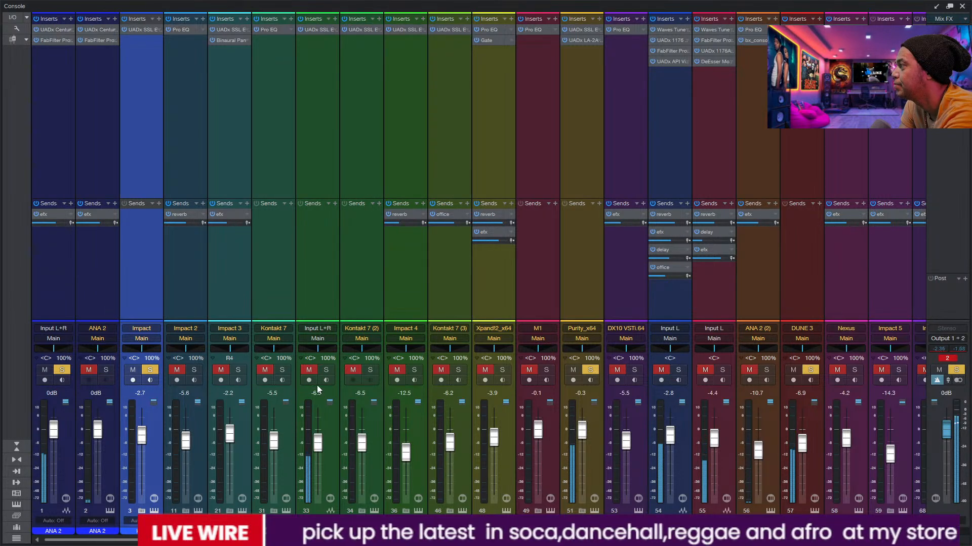
click(325, 370)
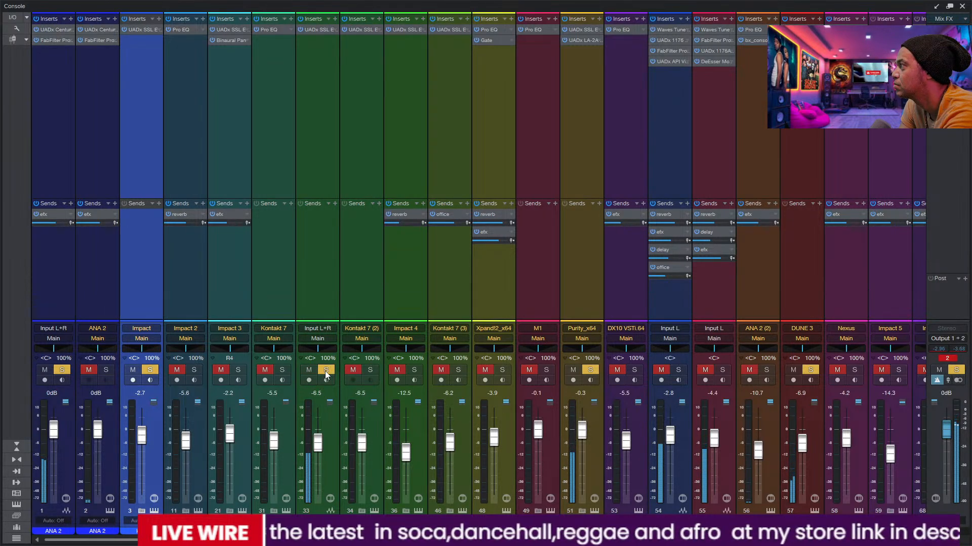
click(309, 371)
click(309, 372)
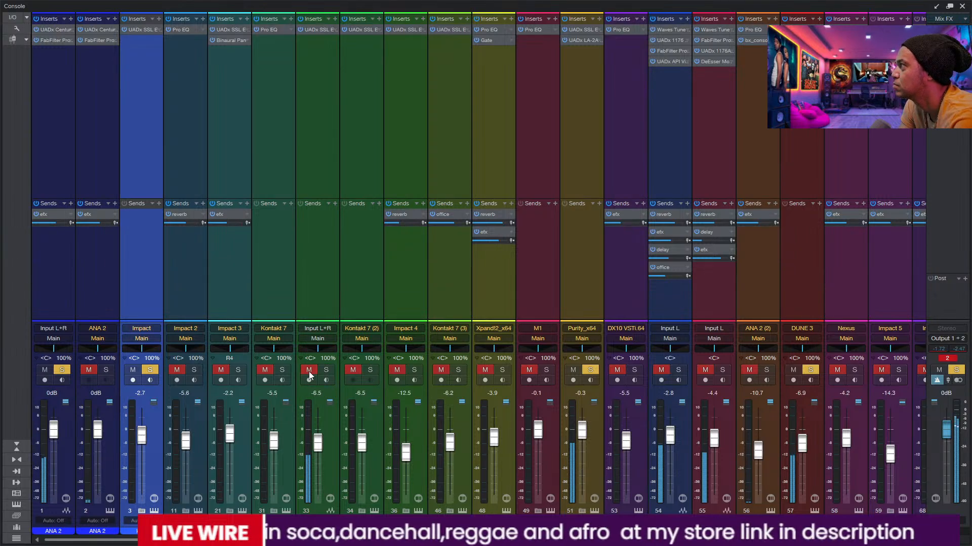
click(326, 369)
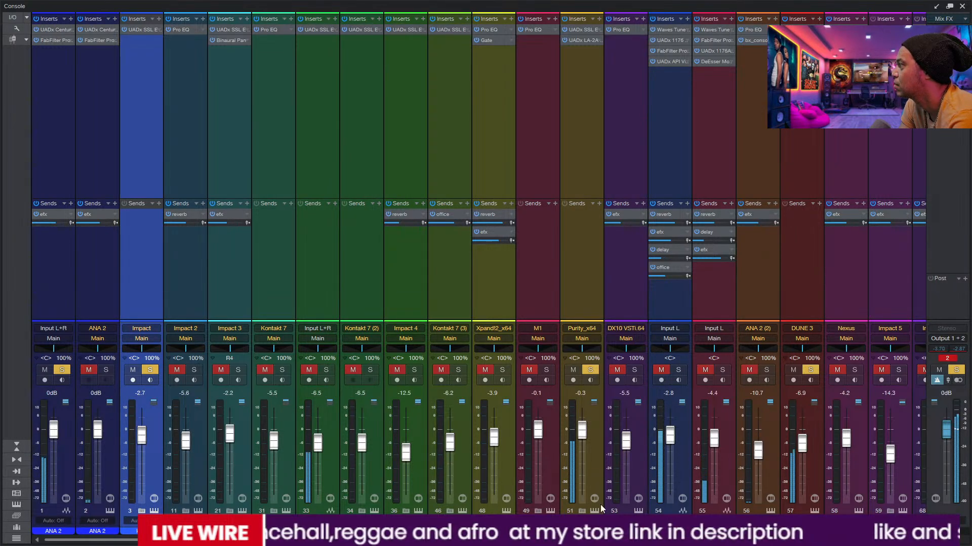
Step: Leave the console and open the kick's UADx SSL E Channel Strip
drag(446, 540, 665, 540)
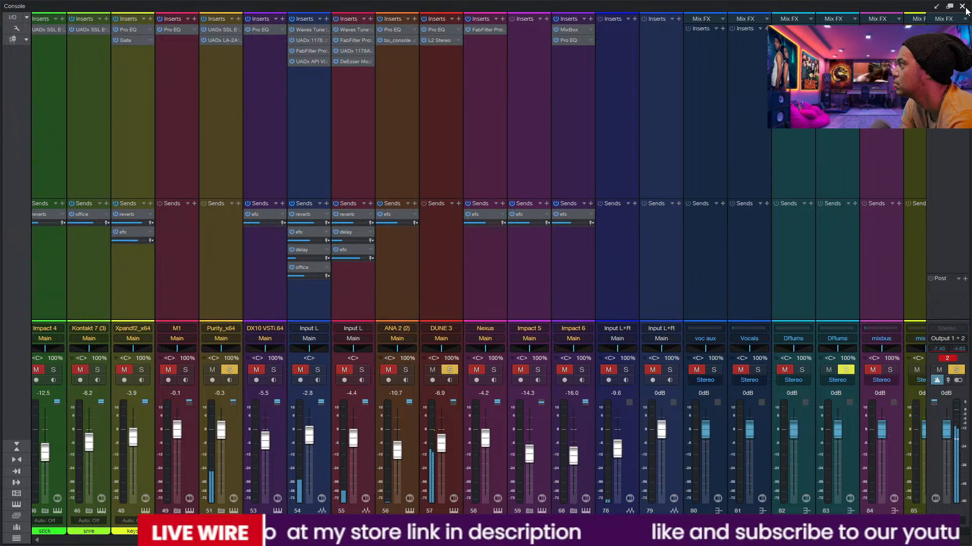
key(F3)
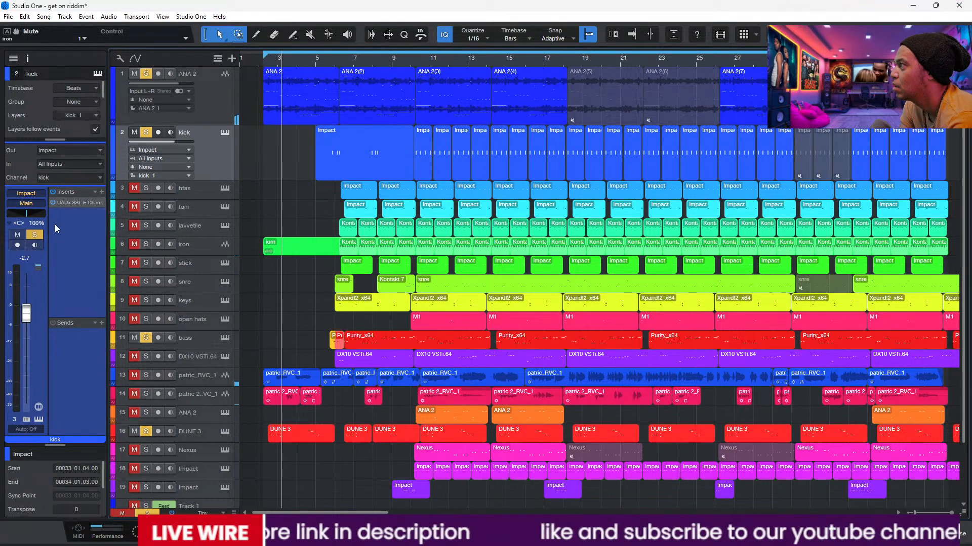
click(65, 206)
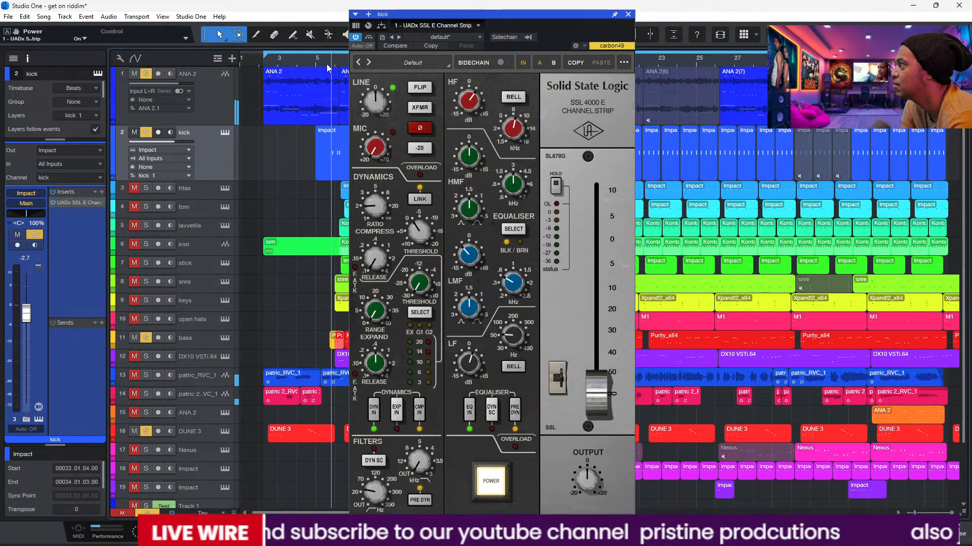
Step: Close the kick's channel strip and clear all track solos to play the full mix
click(628, 14)
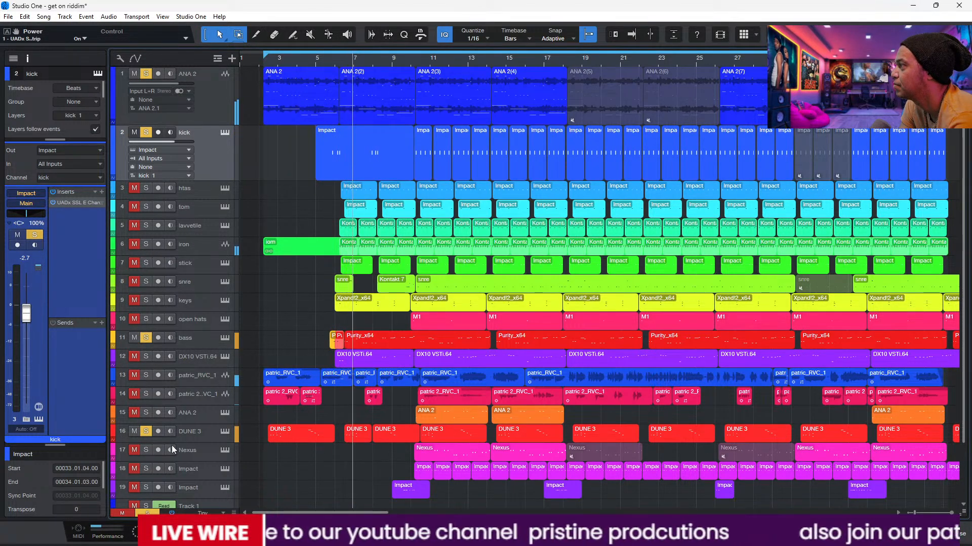
click(147, 514)
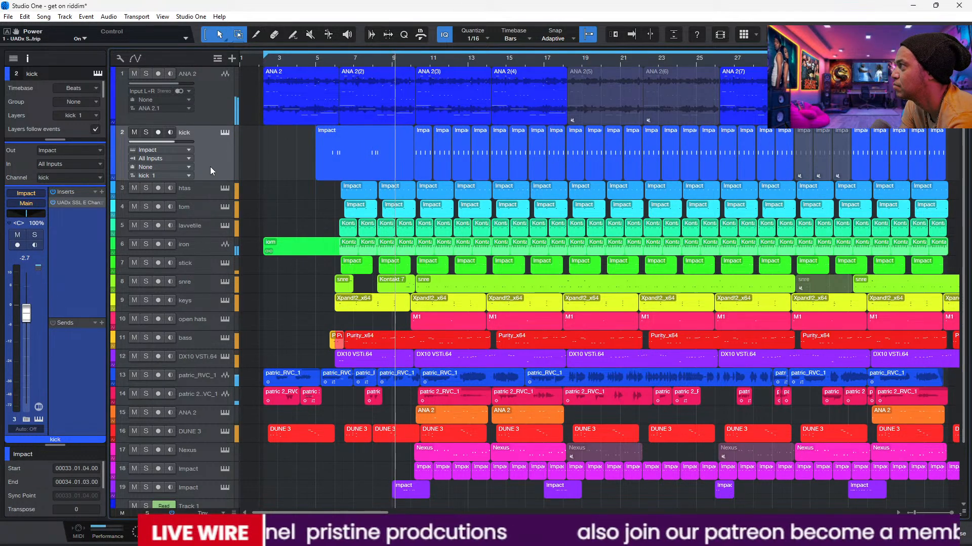
key(space)
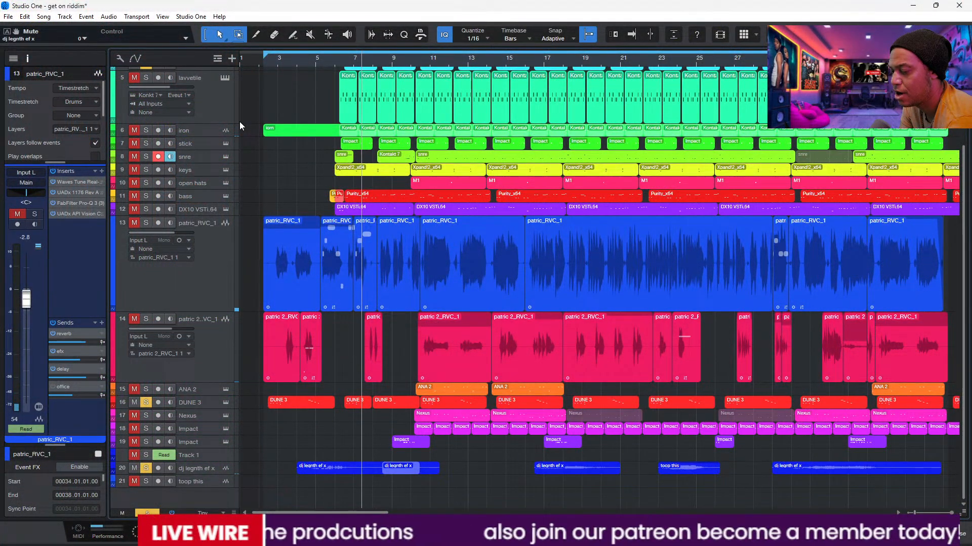
Step: Play the song, add the stick and snre to the soloed tracks, and enlarge the ANA 2 track
key(space)
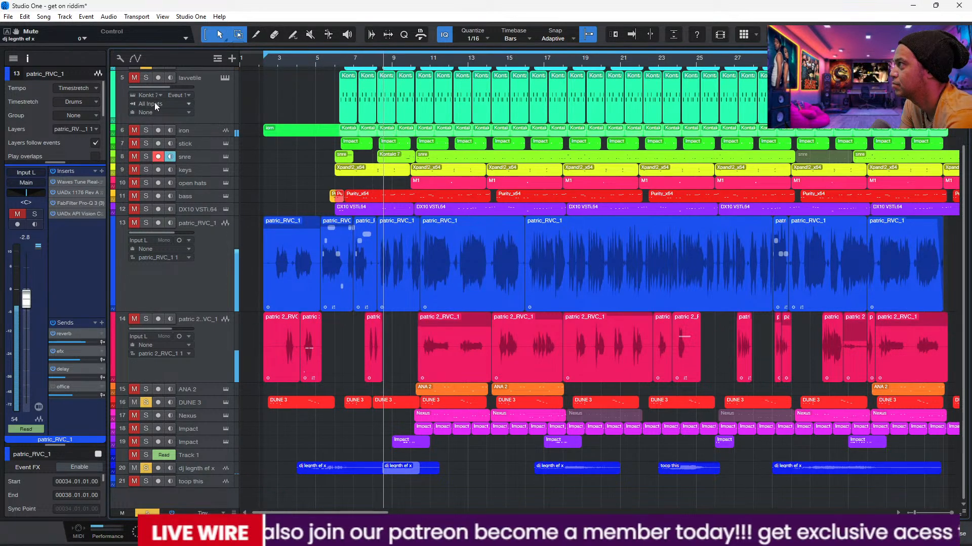
click(137, 143)
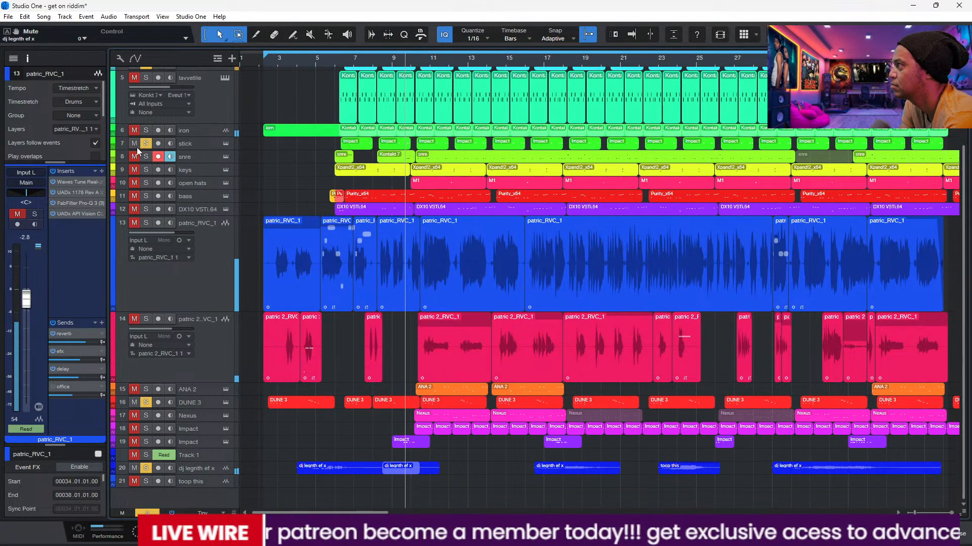
click(136, 157)
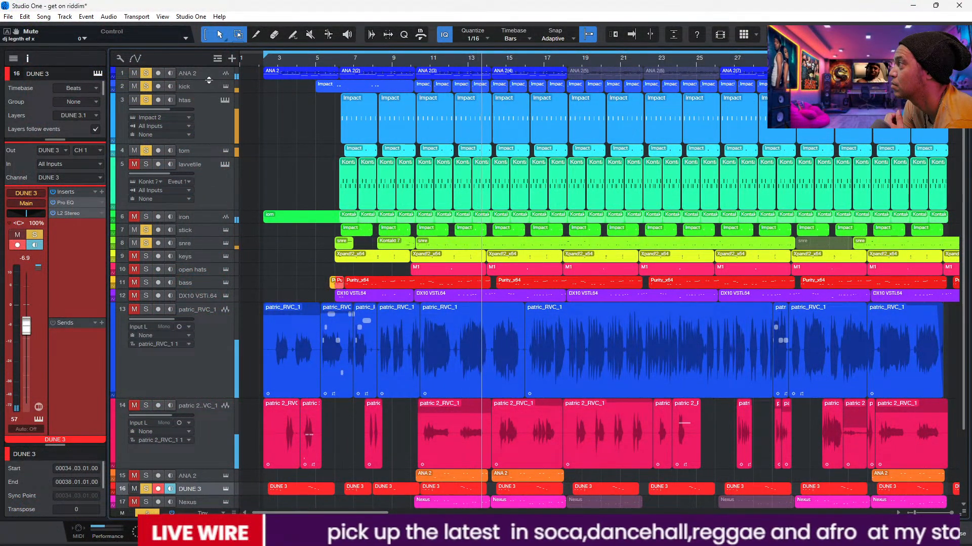
drag(213, 79, 211, 126)
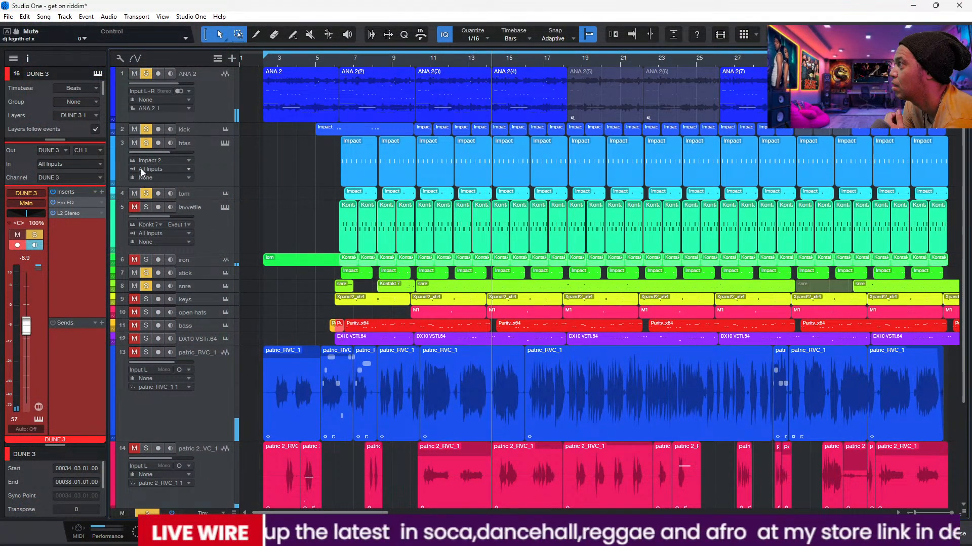
Step: Select the kick and inspect its UADx SSL E Channel Strip, closing it when done
click(190, 129)
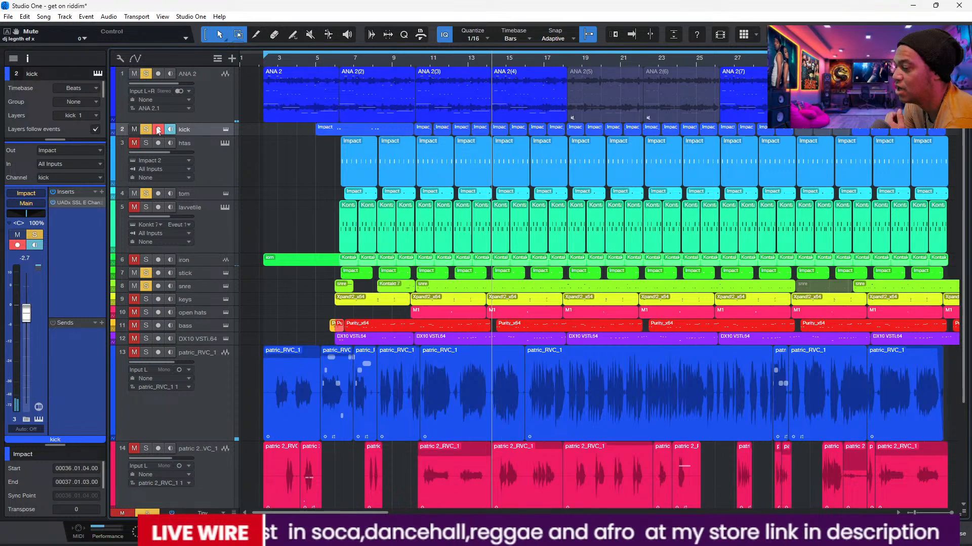
click(80, 203)
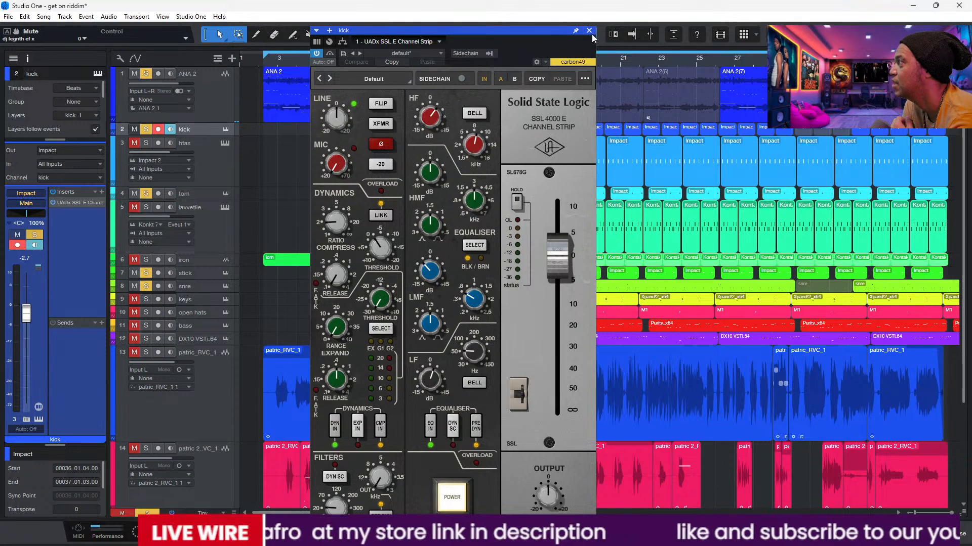
click(589, 31)
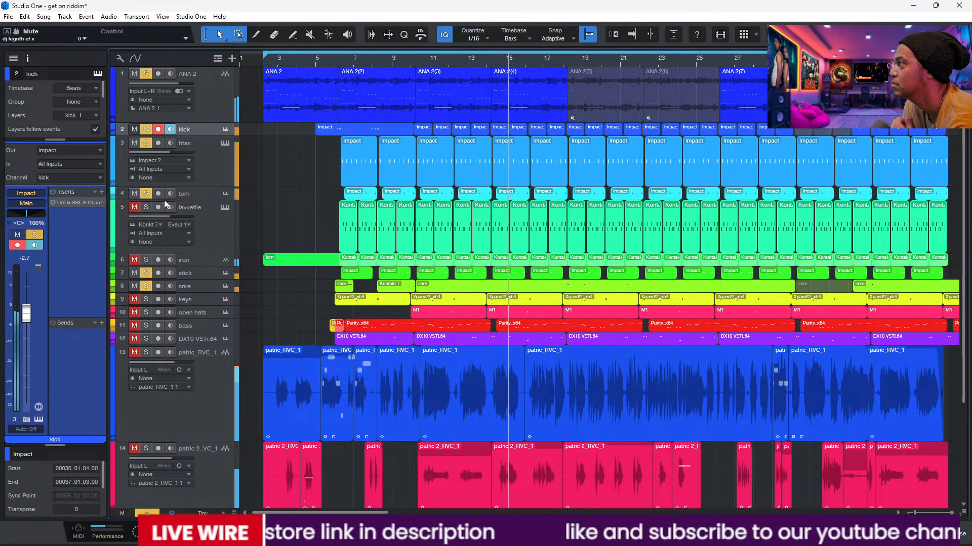
Step: Mute the snre, add the bass to the soloed tracks, and select and enlarge the bass track
click(134, 286)
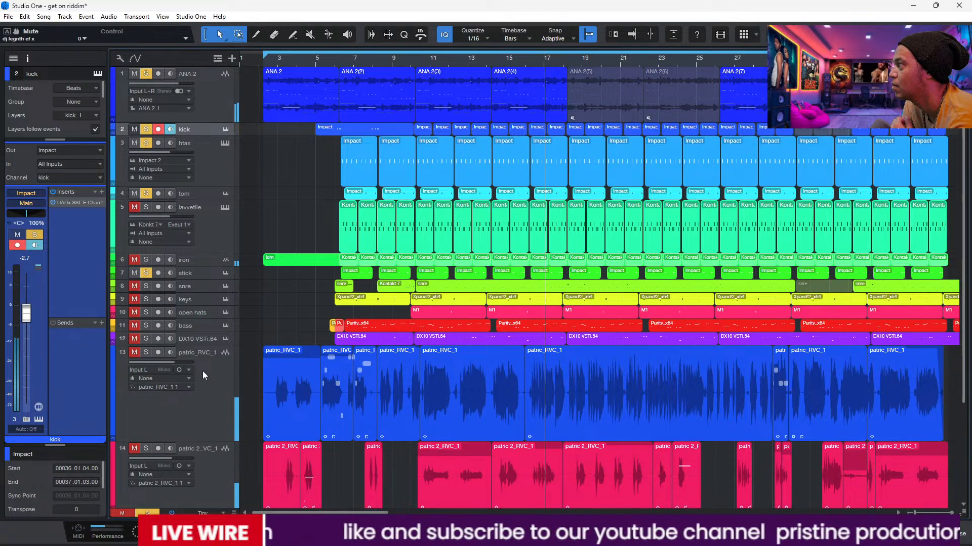
click(146, 326)
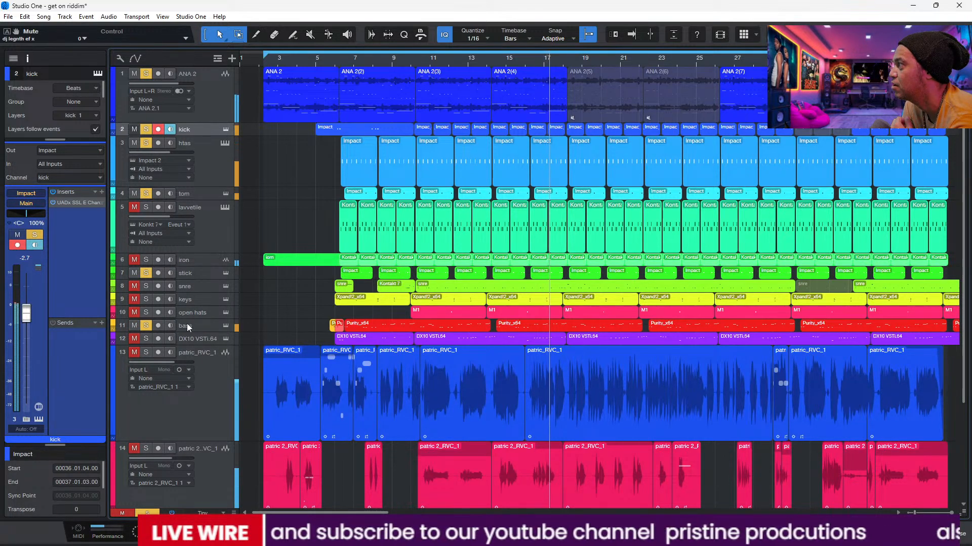
click(186, 325)
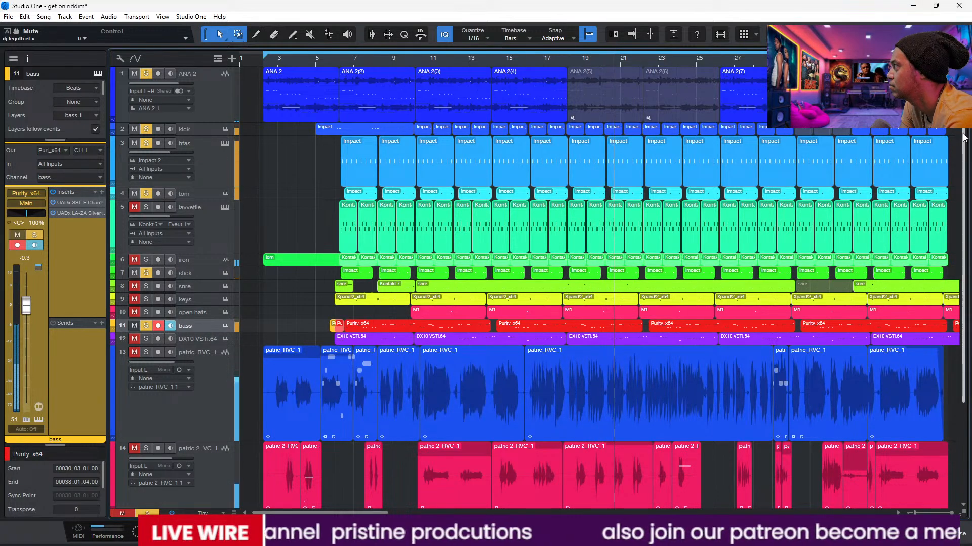
mouse_move(963, 138)
mouse_down()
mouse_move(964, 234)
mouse_move(964, 143)
mouse_up()
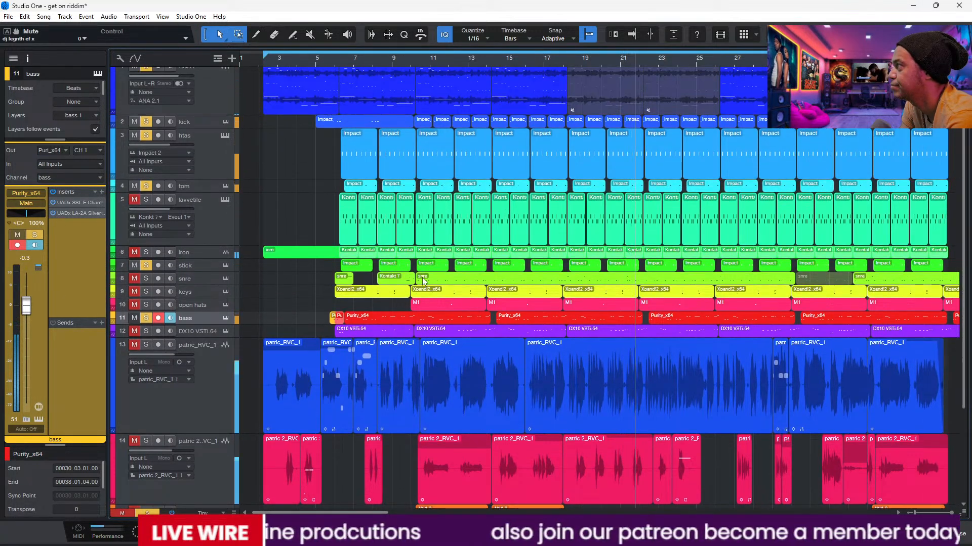
drag(196, 326, 207, 374)
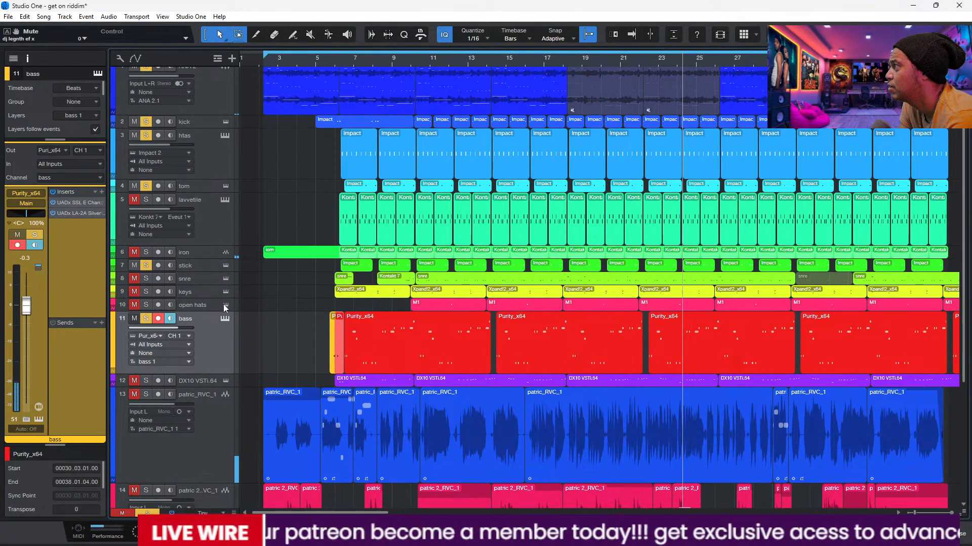
Step: Open the tom's UADx SSL E Channel Strip and place its window clear of the track list
click(200, 187)
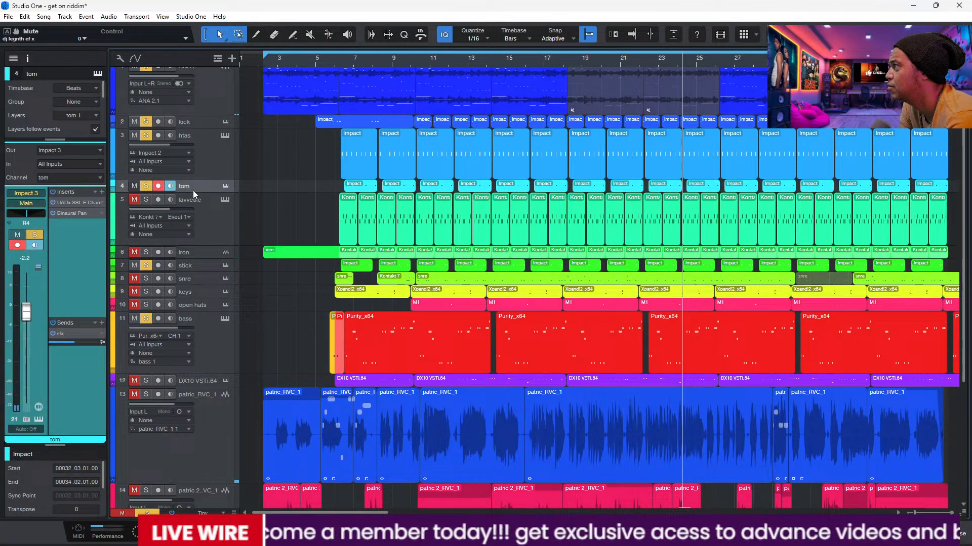
click(73, 202)
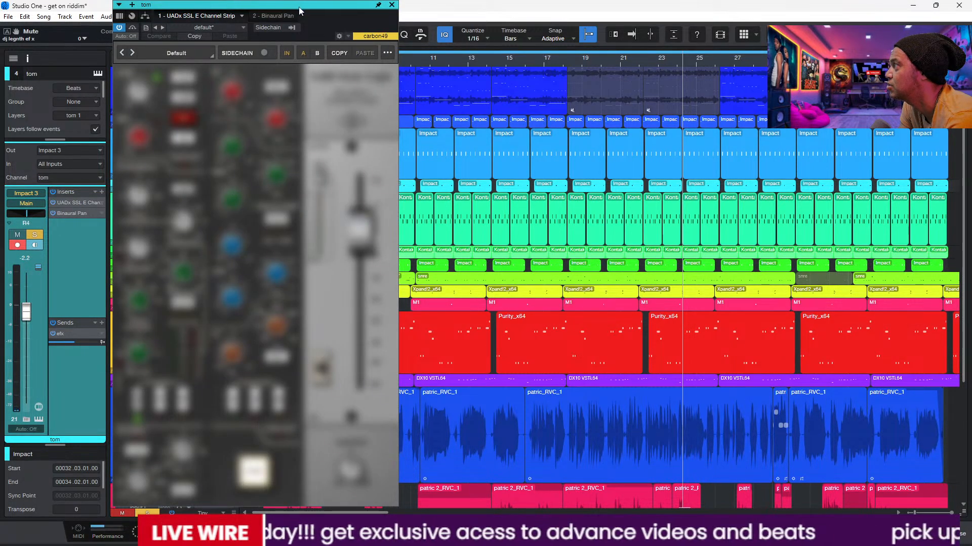
drag(299, 10, 583, 51)
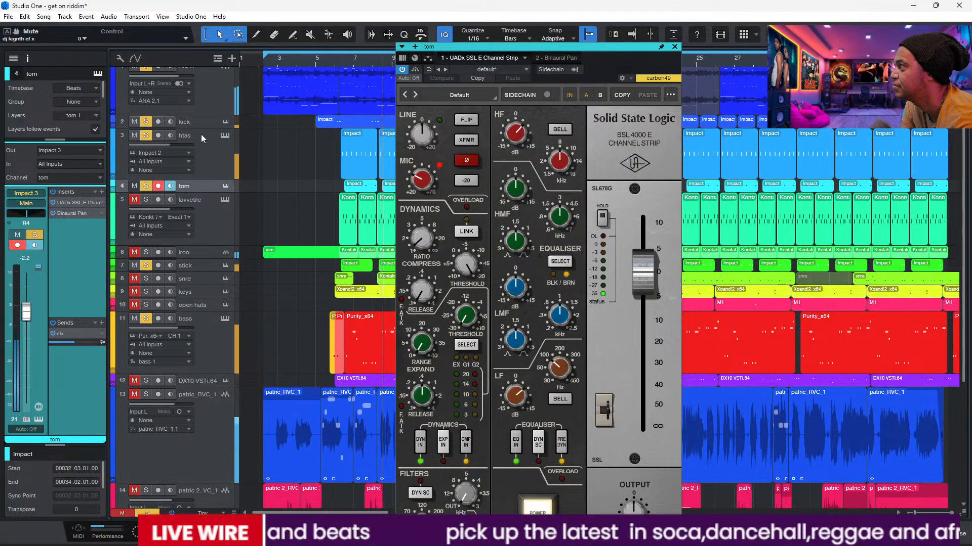
Step: Take ANA 2 and the bass out of the solo and try bypassing the tom's SSL E Channel Strip
scroll(358, 117, up, 1)
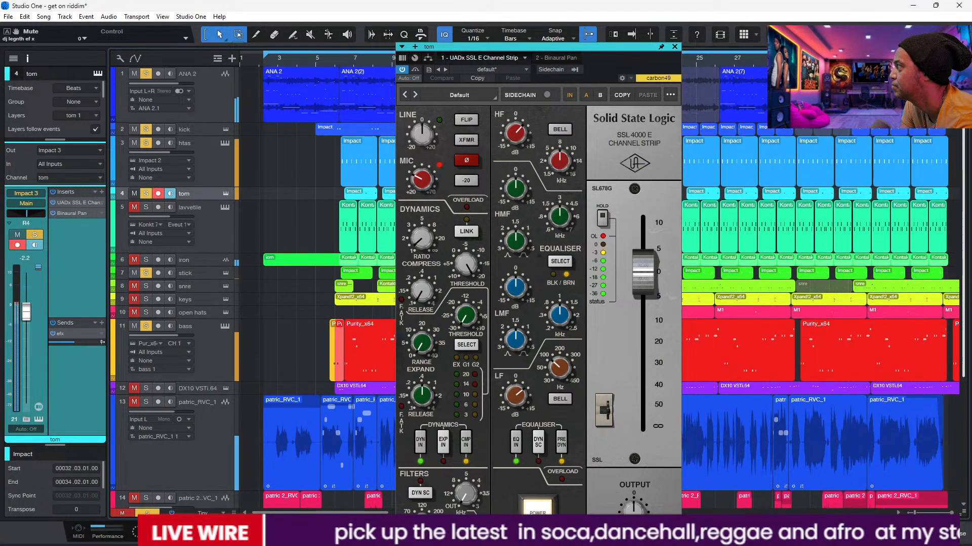
click(134, 73)
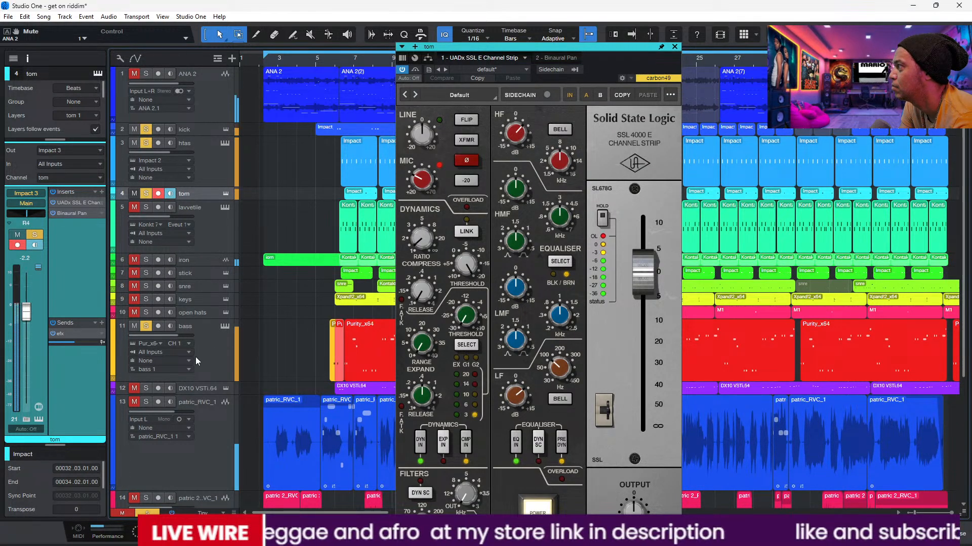
click(145, 326)
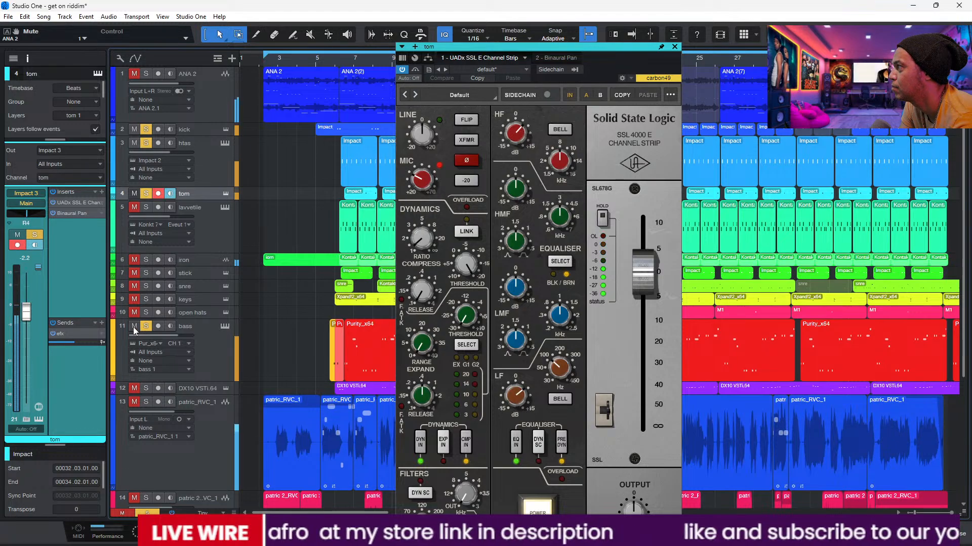
click(134, 326)
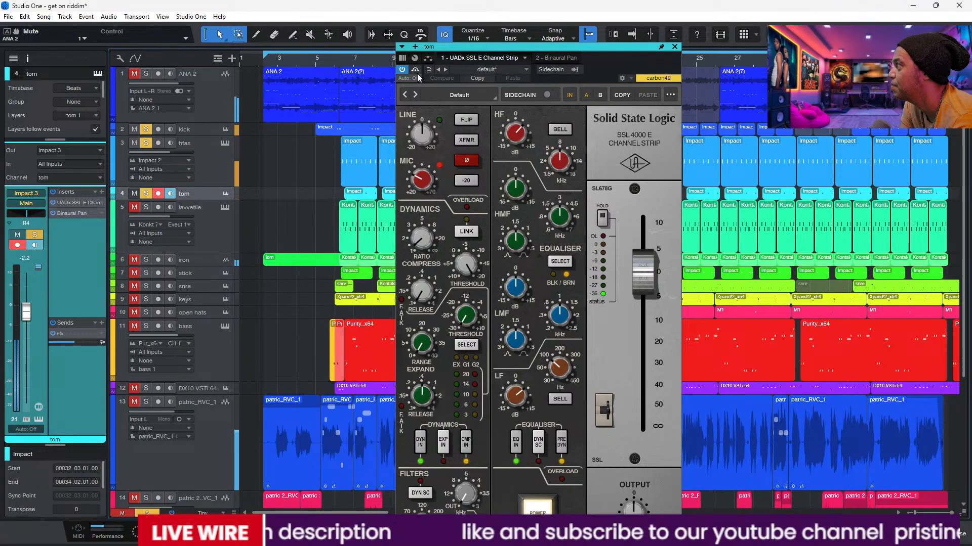
click(401, 69)
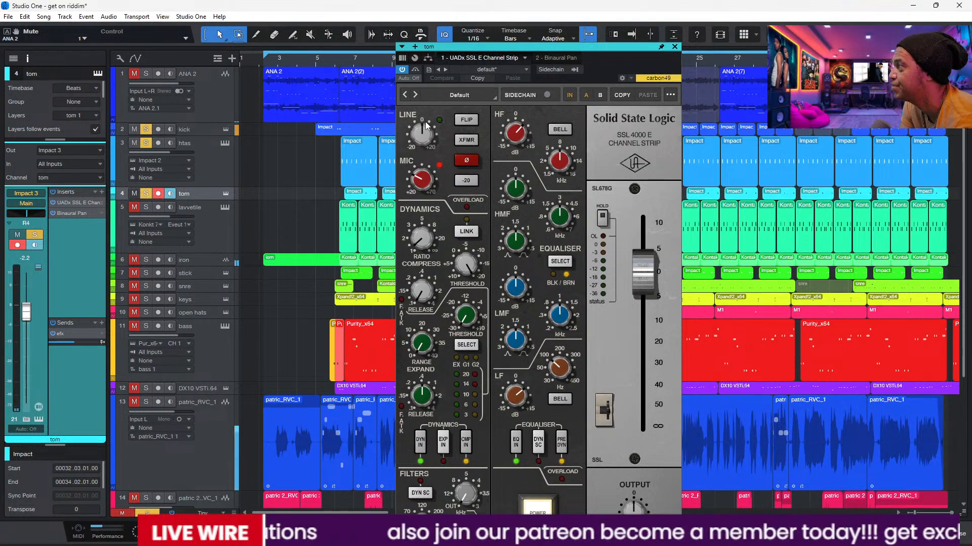
Step: Review the lavvetile track's Pro EQ and its Kontakt 7 Laventille Rhythm Section instrument, closing both windows at the end
click(209, 223)
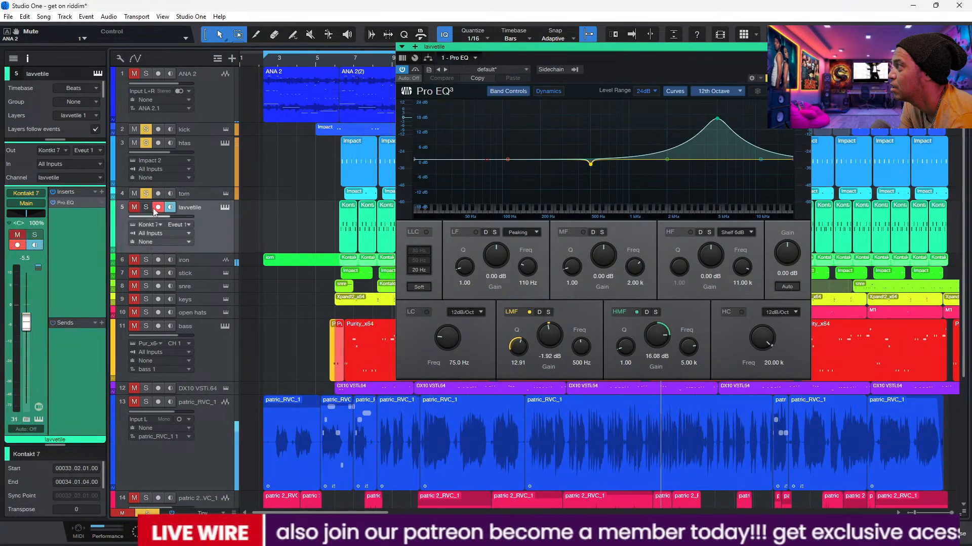
click(225, 208)
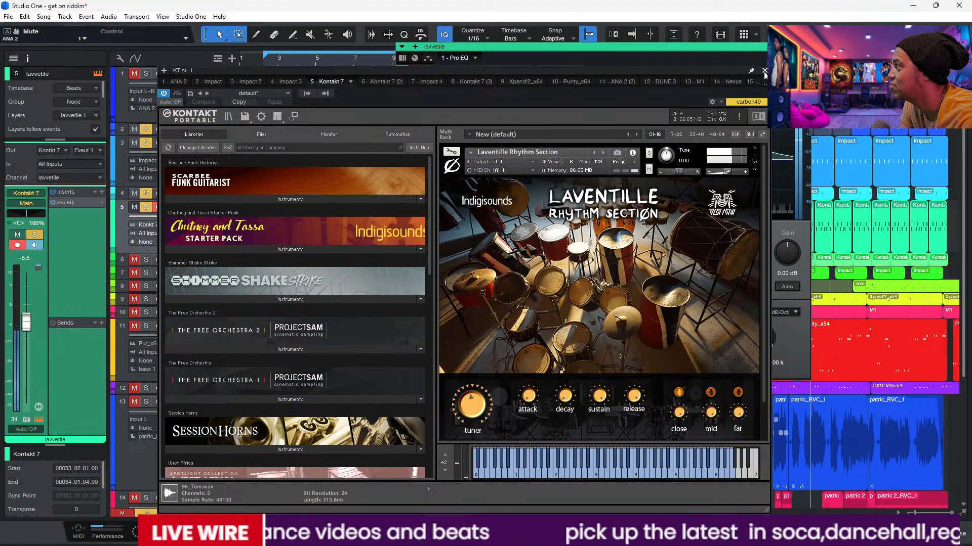
click(764, 71)
click(805, 47)
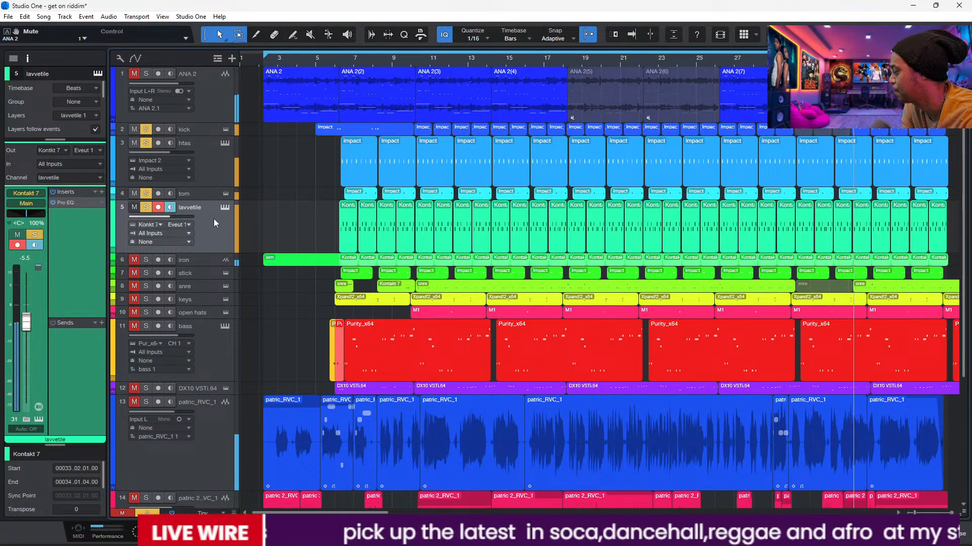
Step: Add the iron and stick to the soloed tracks, enlarge both tracks and select the stick
click(135, 259)
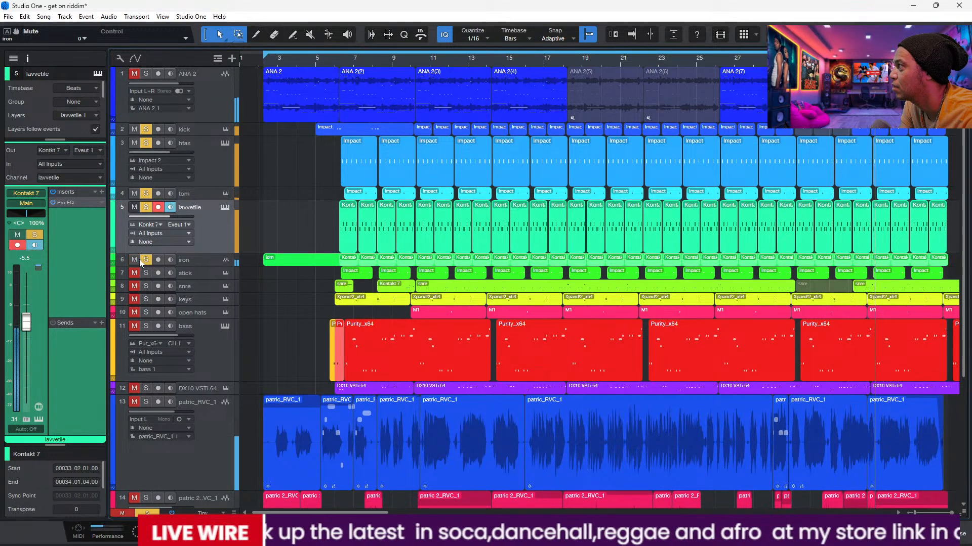
drag(203, 273, 204, 281)
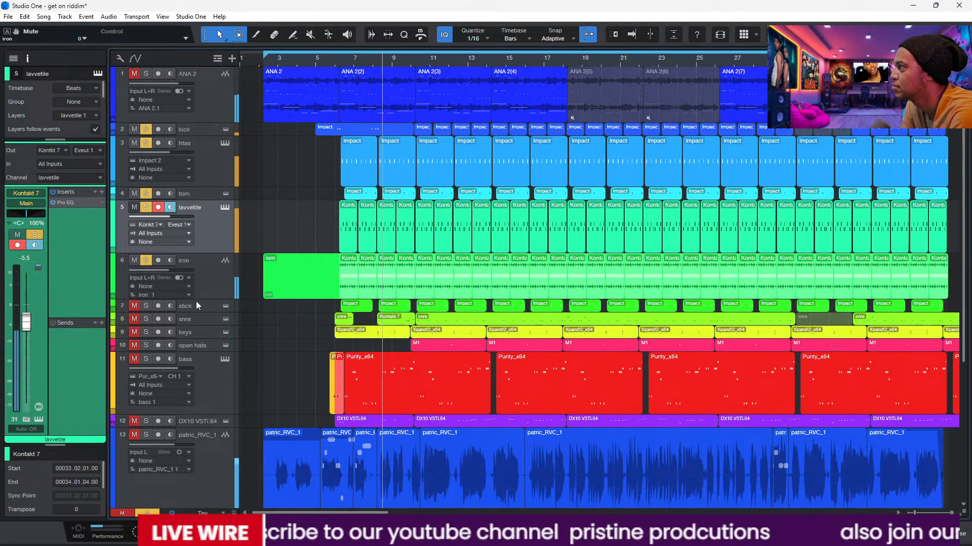
click(135, 305)
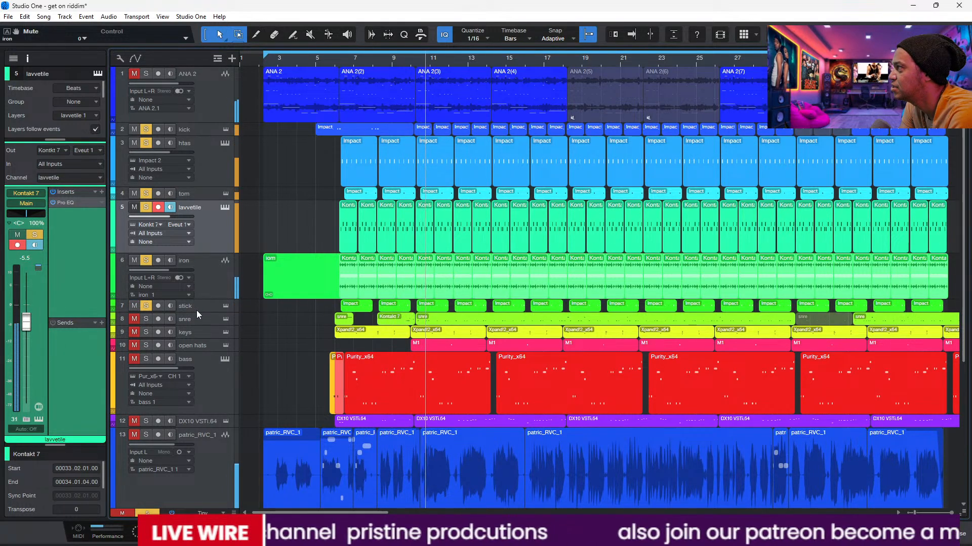
drag(196, 313, 202, 355)
click(214, 333)
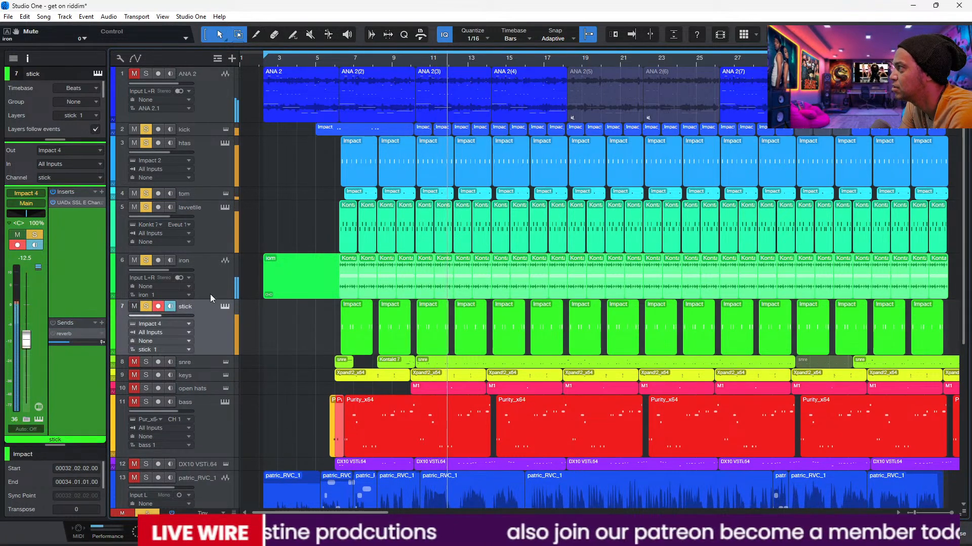
Step: Isolate the stick by muting the tracks above it, and set its reverb send level to -10.8 dB
click(53, 334)
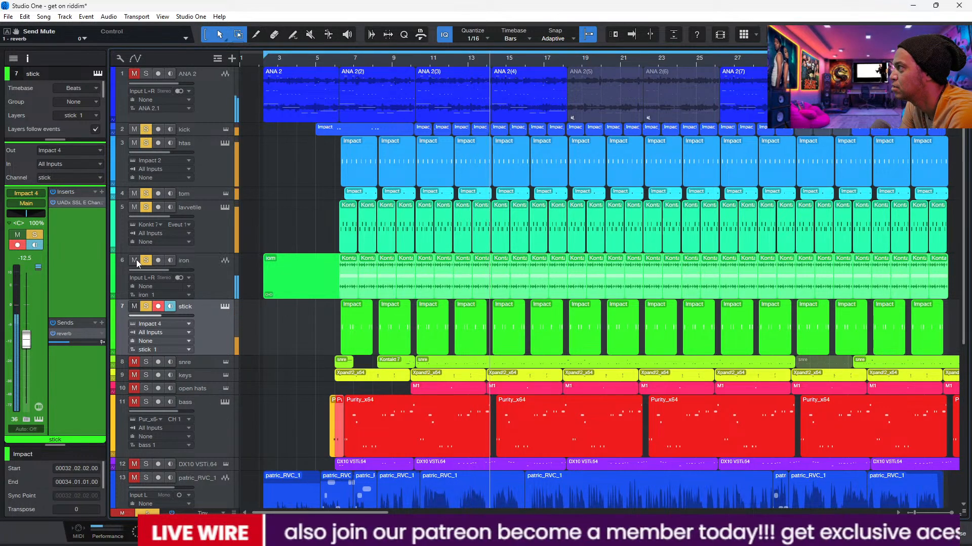
drag(136, 260, 135, 123)
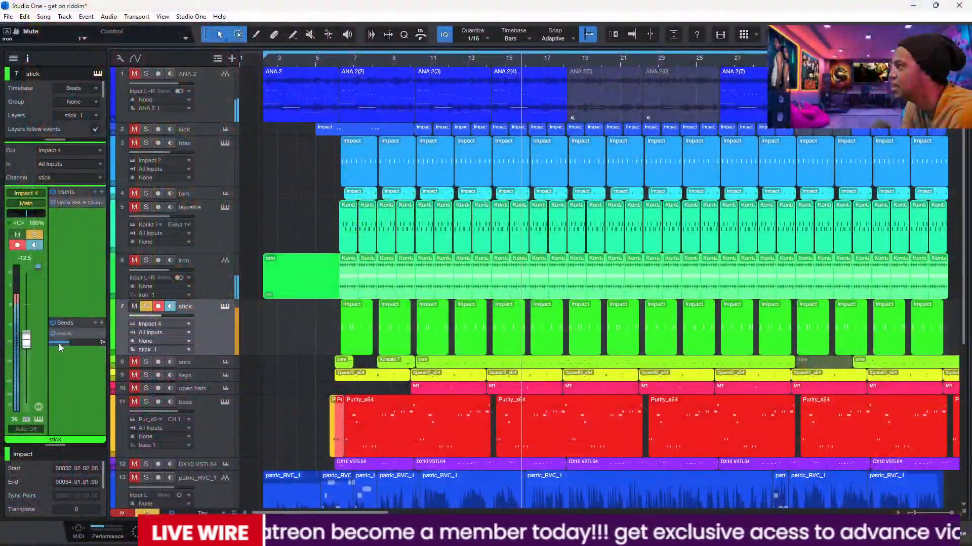
mouse_move(59, 343)
mouse_down()
mouse_move(87, 341)
mouse_move(68, 342)
mouse_up()
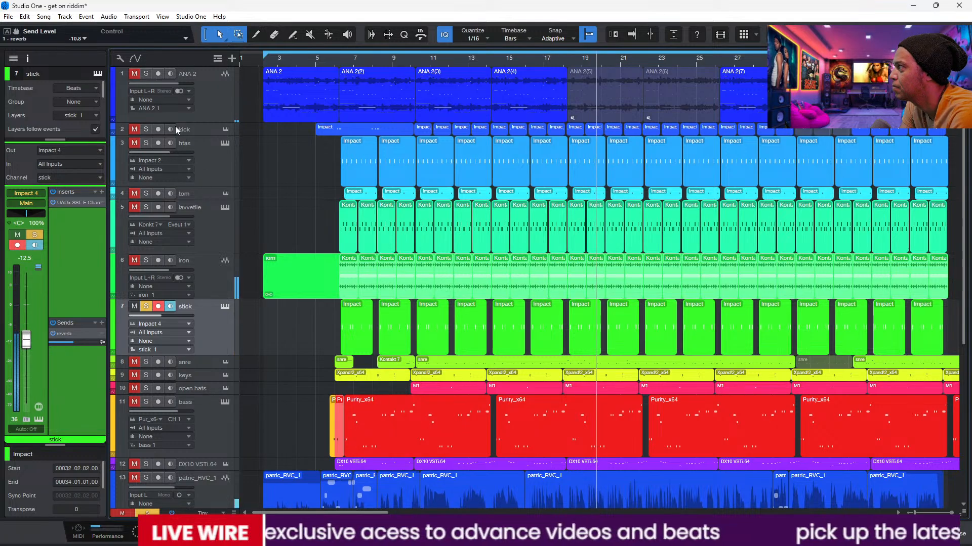
Step: Unmute ANA 2, kick, htas, tom and lavvetile so they play with the stick again, moving playback to about bar 6
click(135, 74)
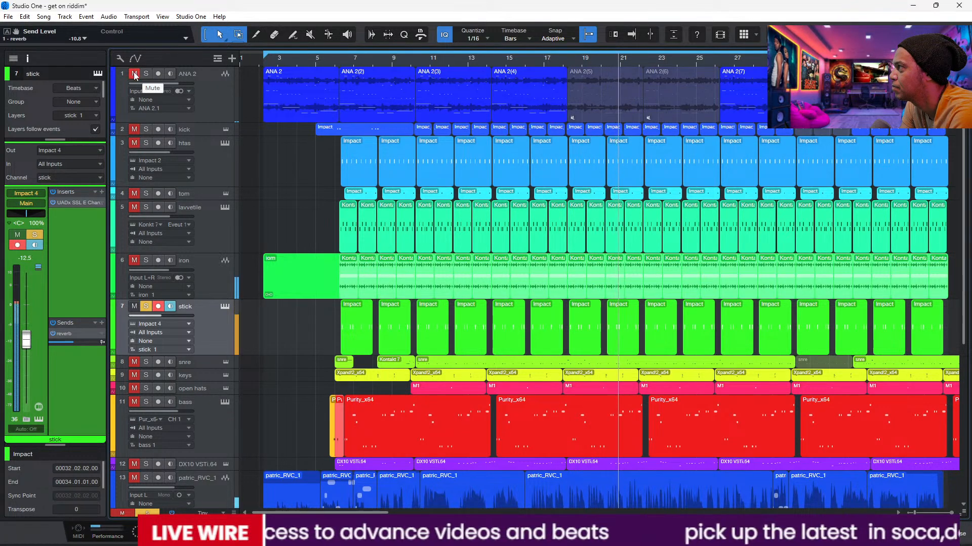
click(135, 129)
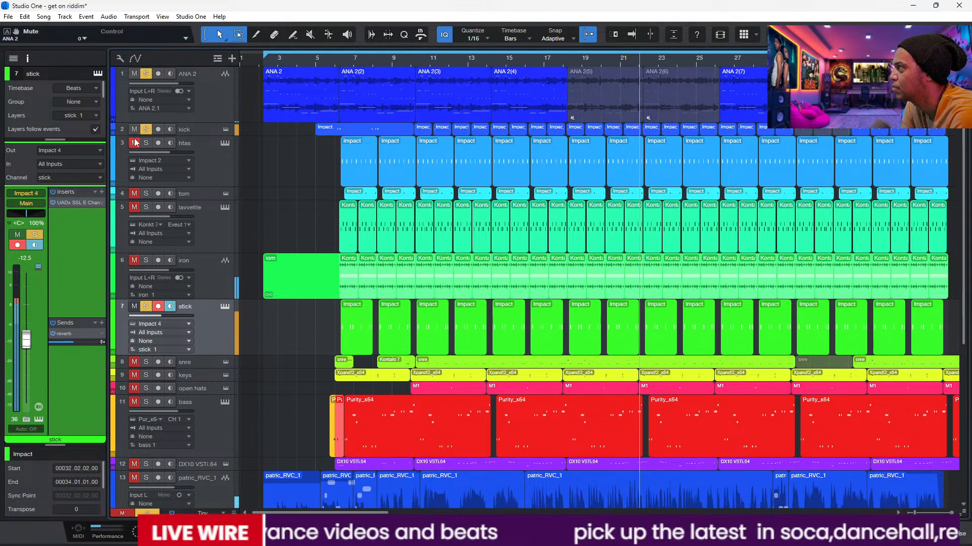
click(135, 143)
click(335, 60)
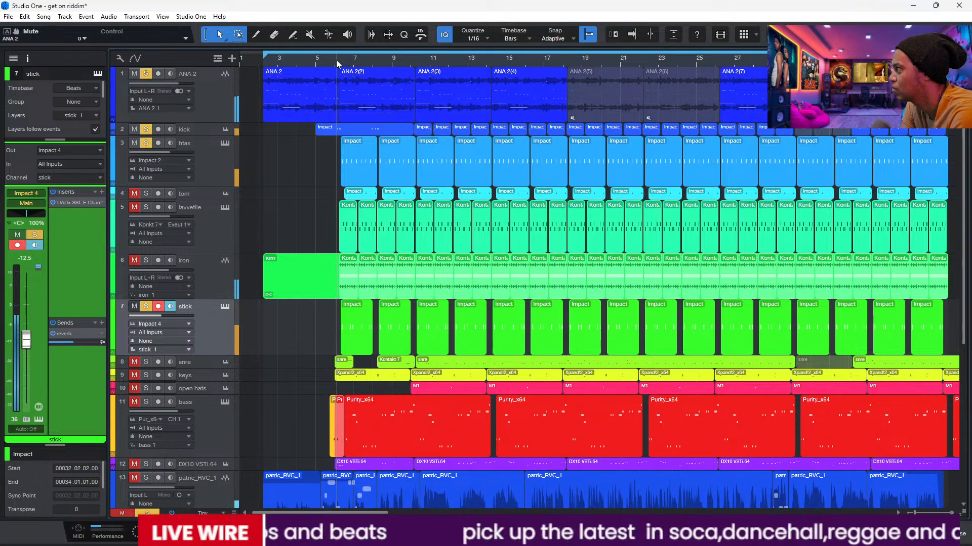
click(134, 194)
click(134, 208)
Step: Mute ANA 2, bring the iron back into the soloed tracks and select the iron track
click(134, 74)
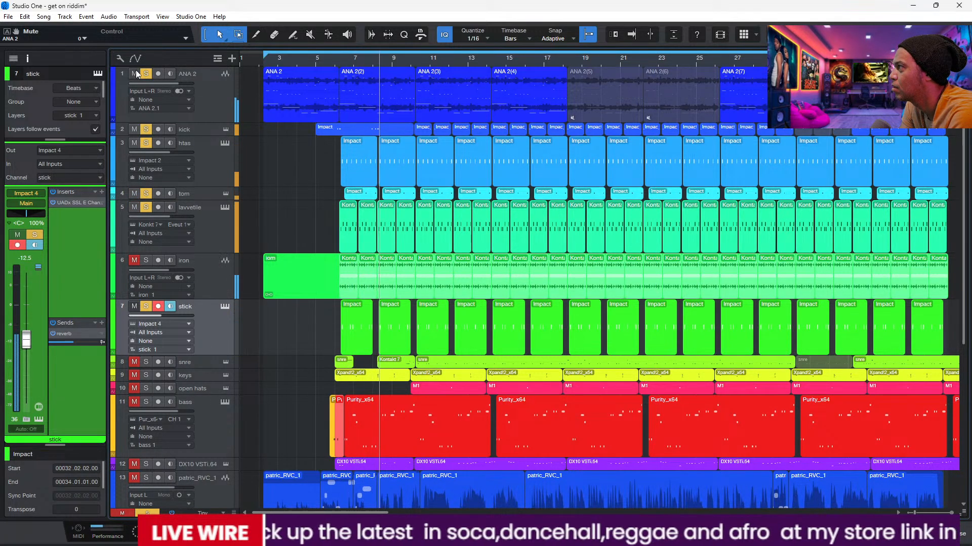
click(135, 260)
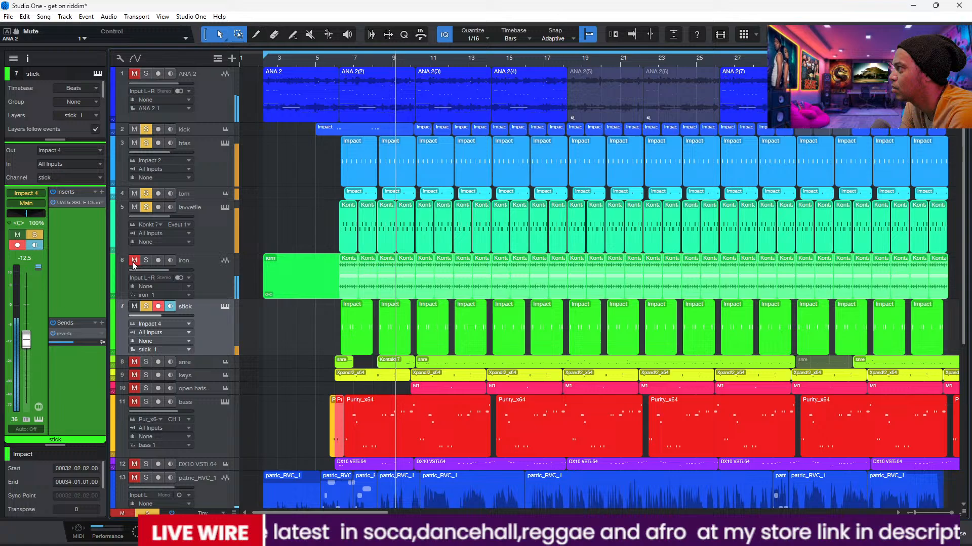
click(209, 276)
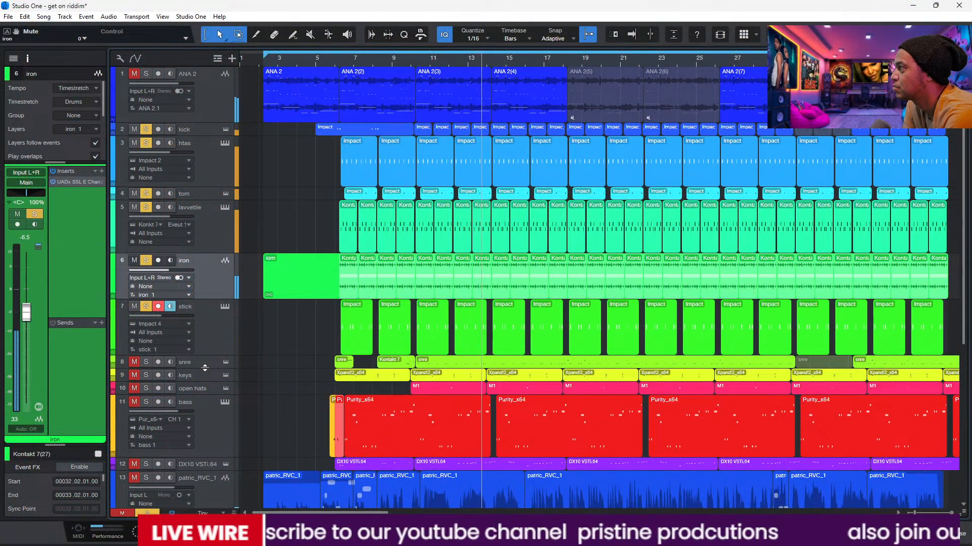
Step: Unmute the keys, enlarge the keys track slightly and select it
click(137, 375)
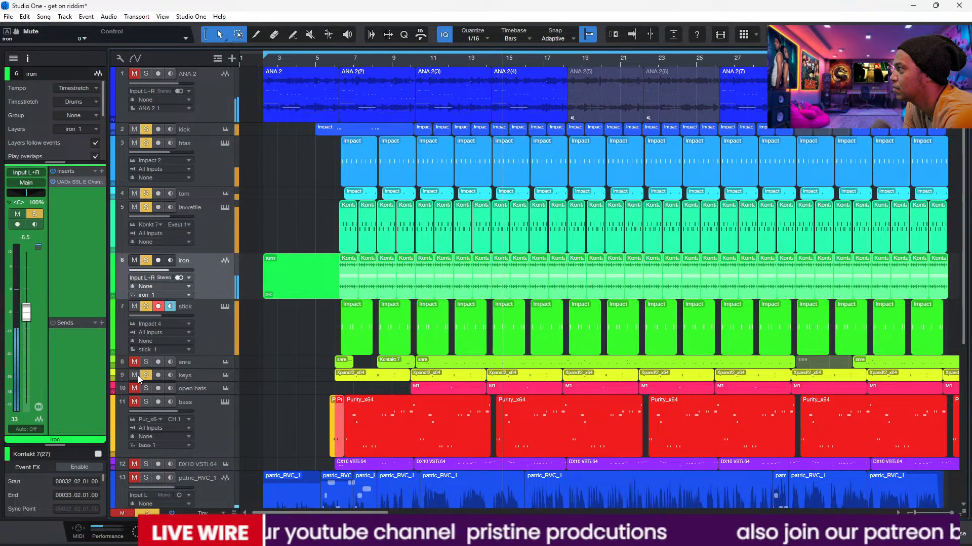
drag(205, 383, 208, 396)
click(202, 383)
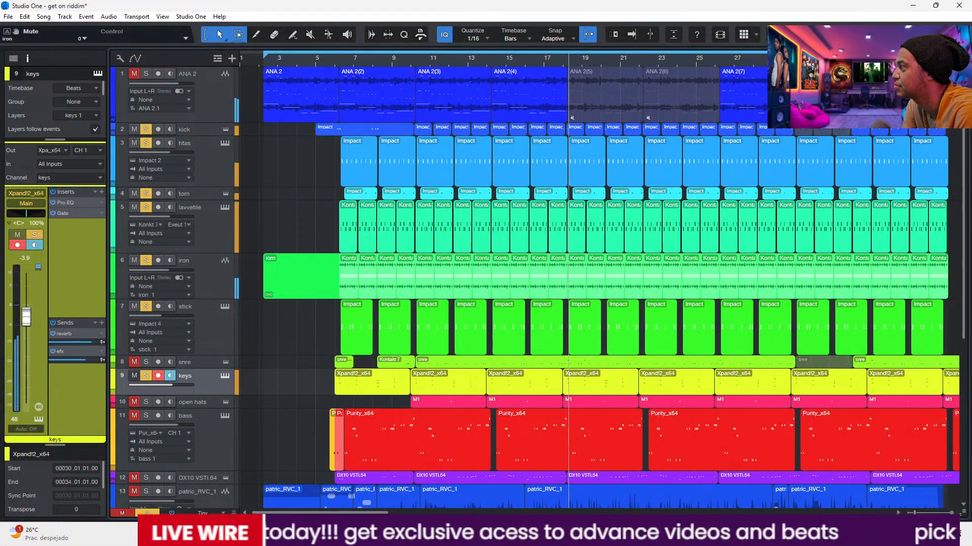
mouse_move(509, 535)
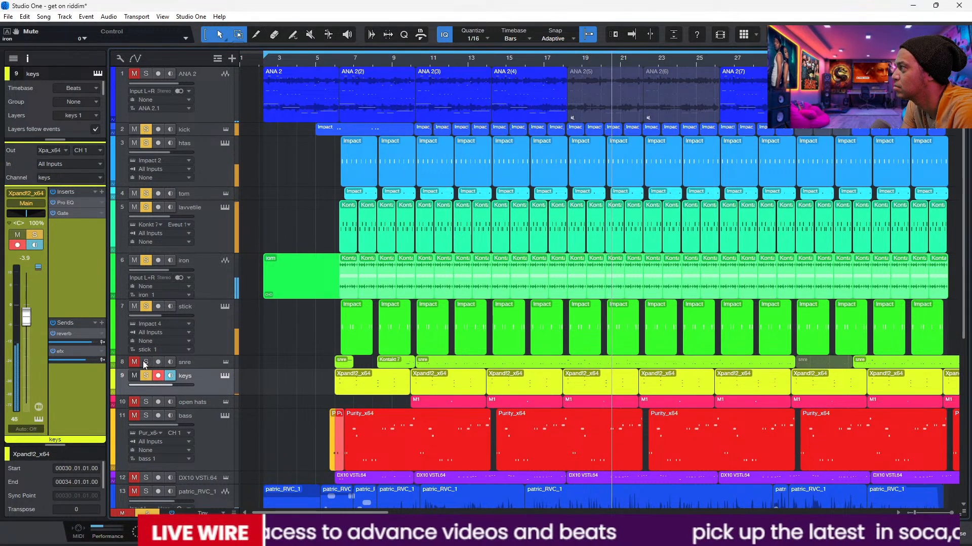
Step: Unmute ANA 2 and the bass, set the high-pass filter in the bass's SSL E Channel Strip to 30 Hz, and close the plug-in
click(134, 74)
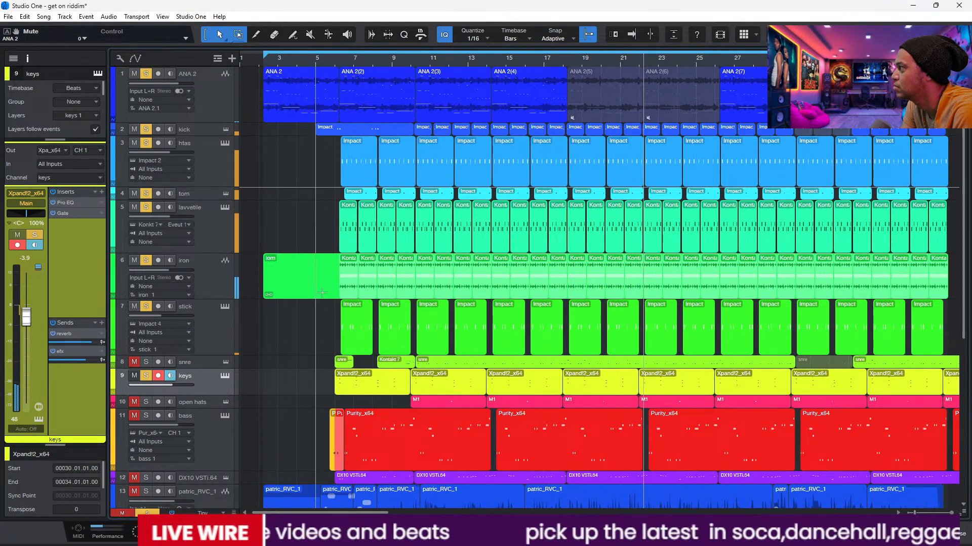
click(134, 416)
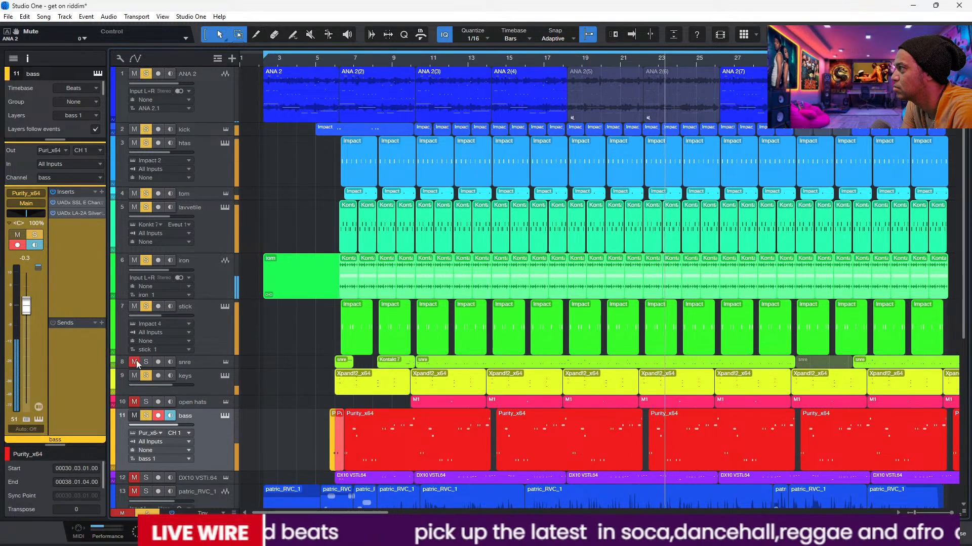
click(73, 203)
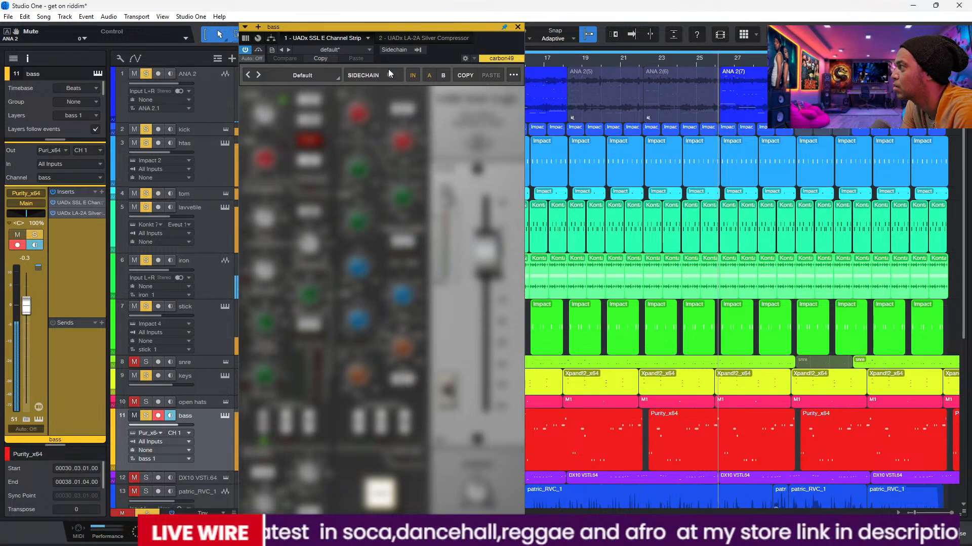
drag(396, 28, 477, 24)
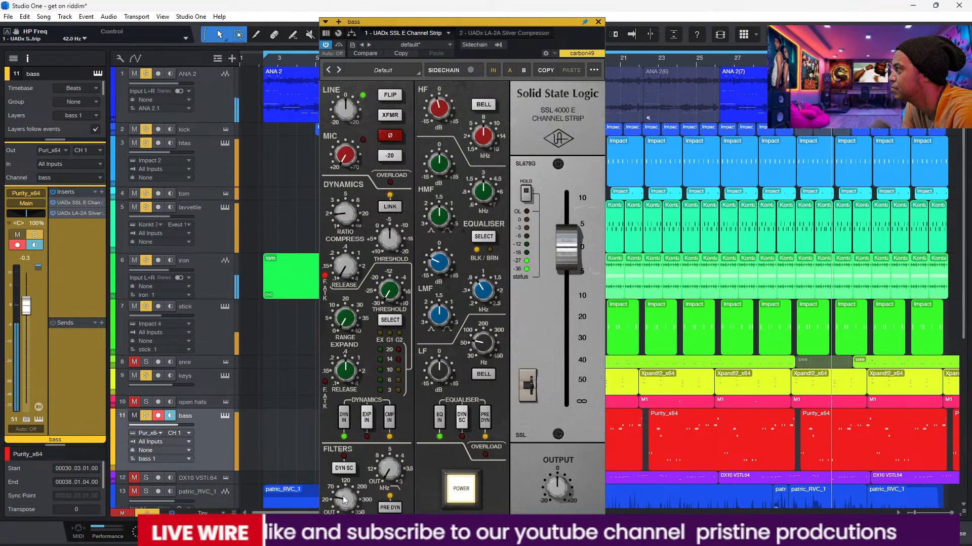
drag(345, 510, 343, 503)
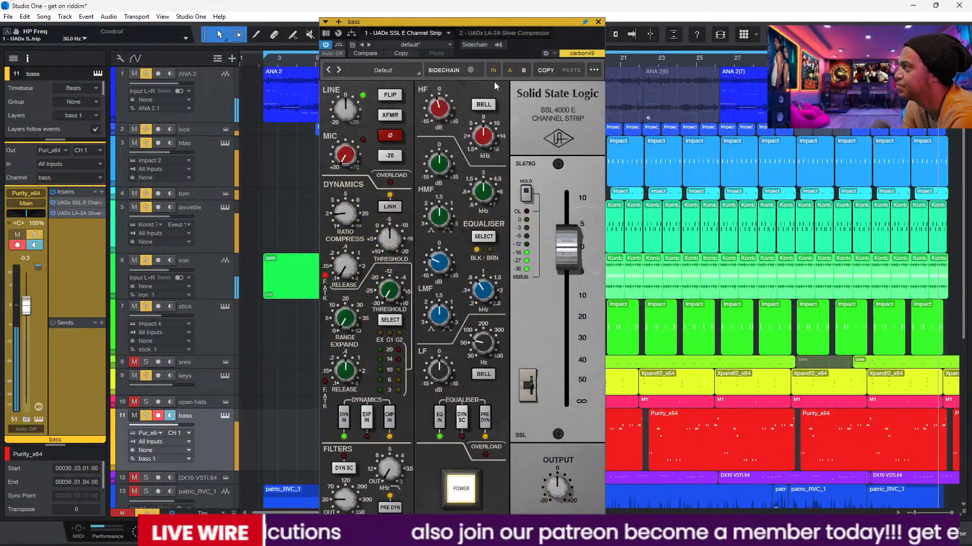
click(598, 21)
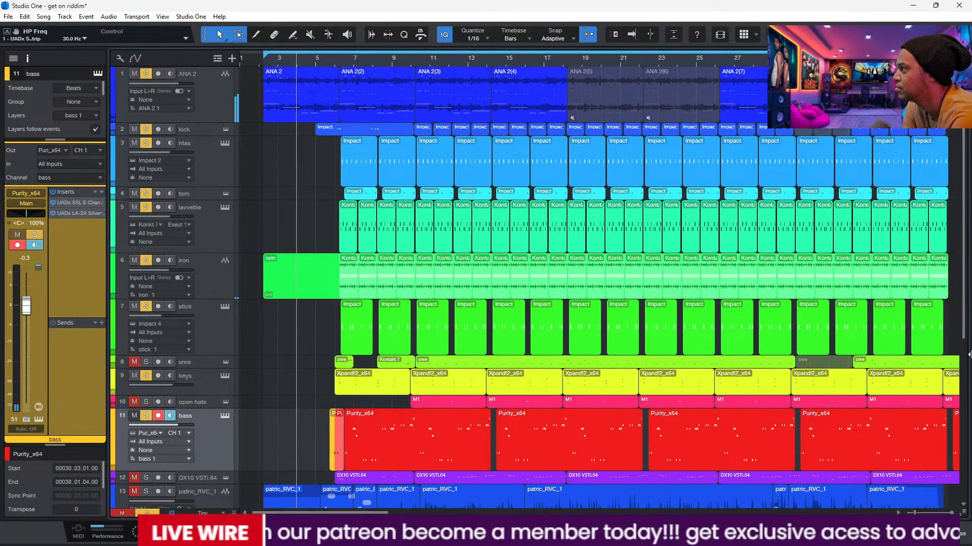
Step: Add DUNE 3 and the open hats to the soloed tracks, and enlarge and select the DUNE 3 track
drag(965, 336, 964, 433)
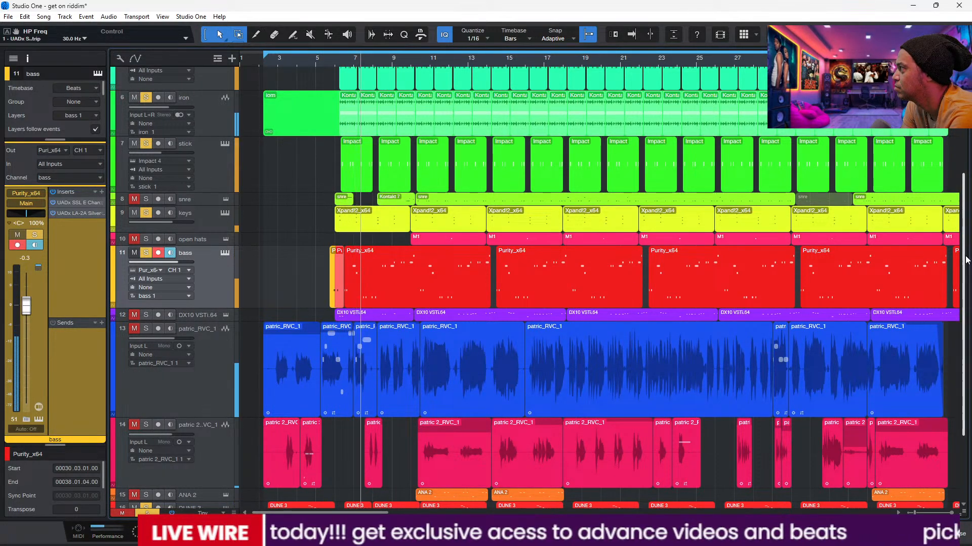
drag(966, 305, 968, 368)
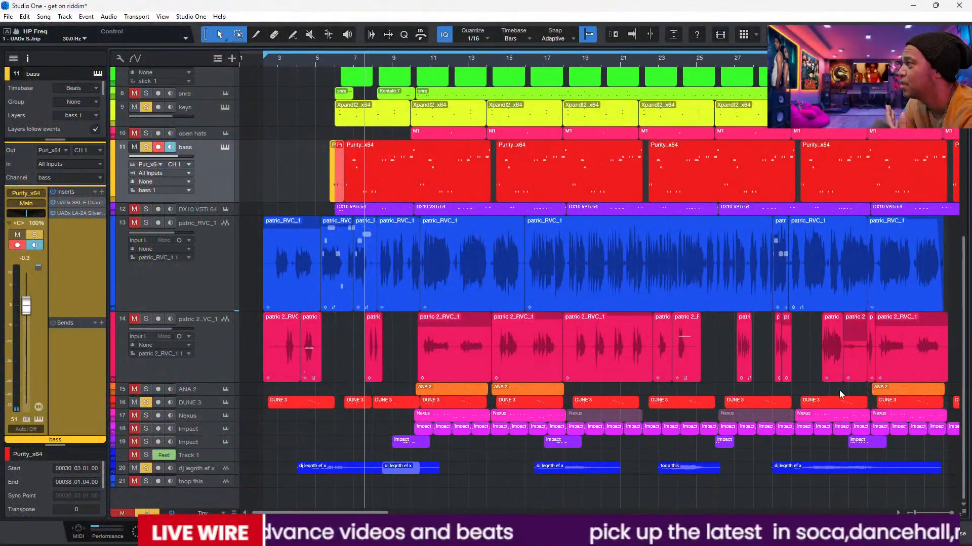
drag(220, 409, 220, 434)
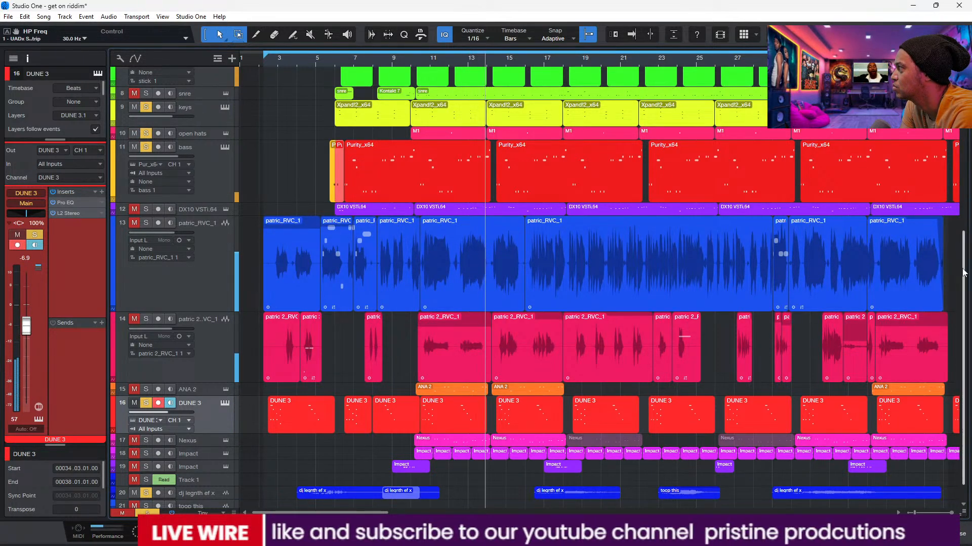
Step: Enlarge the open hats track and select it to show its channel
drag(963, 260, 961, 209)
scroll(494, 233, up, 2)
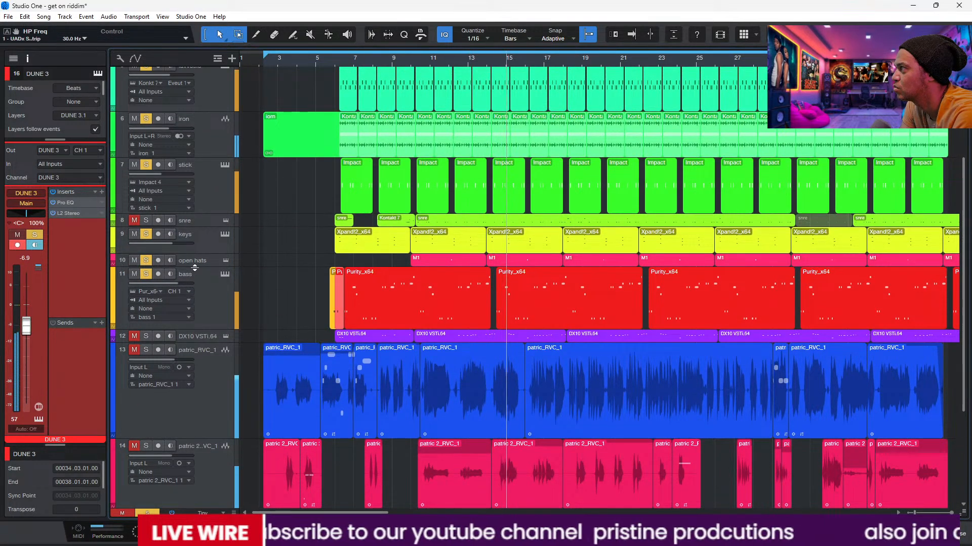
drag(195, 268, 208, 306)
click(206, 291)
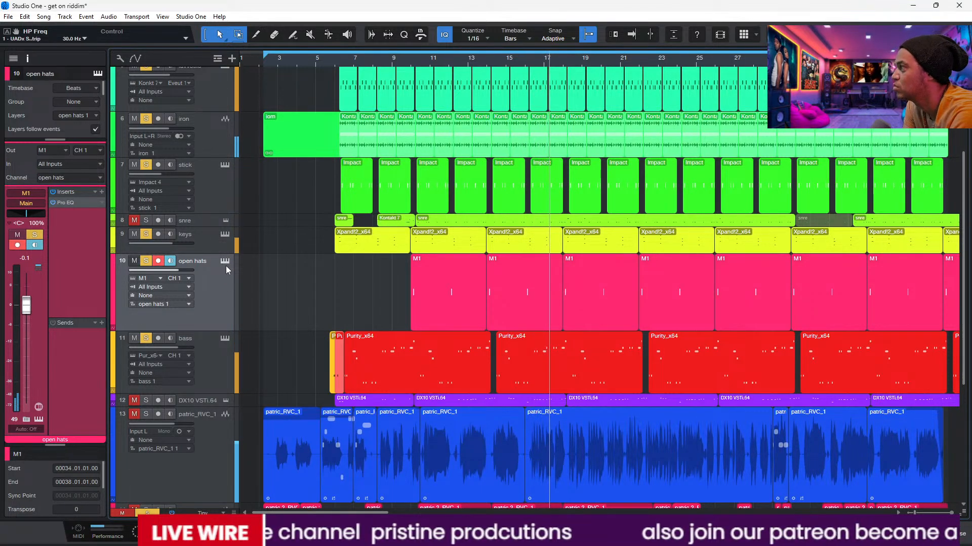
Step: Mute the DUNE 3 and keys tracks so the open hats play without them
scroll(968, 350, down, 8)
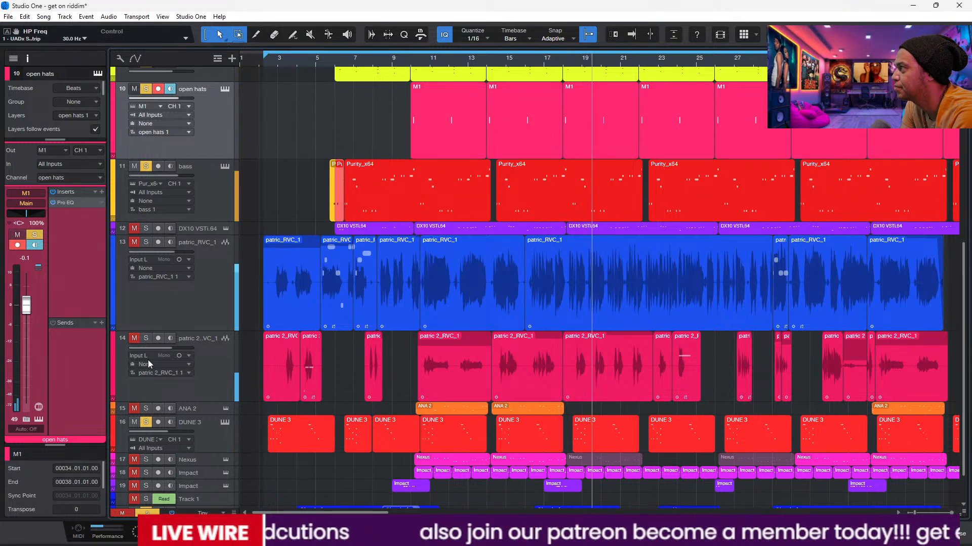
click(136, 422)
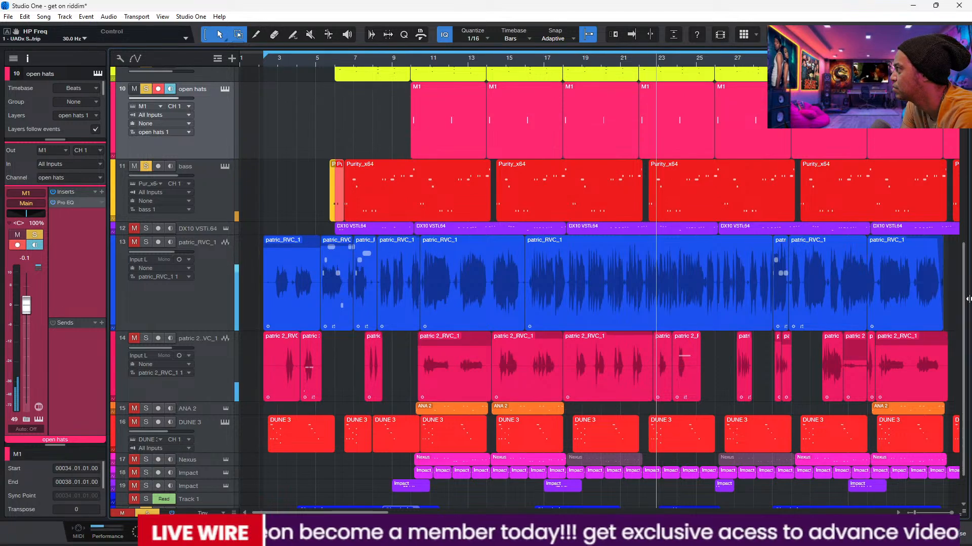
drag(963, 308, 949, 140)
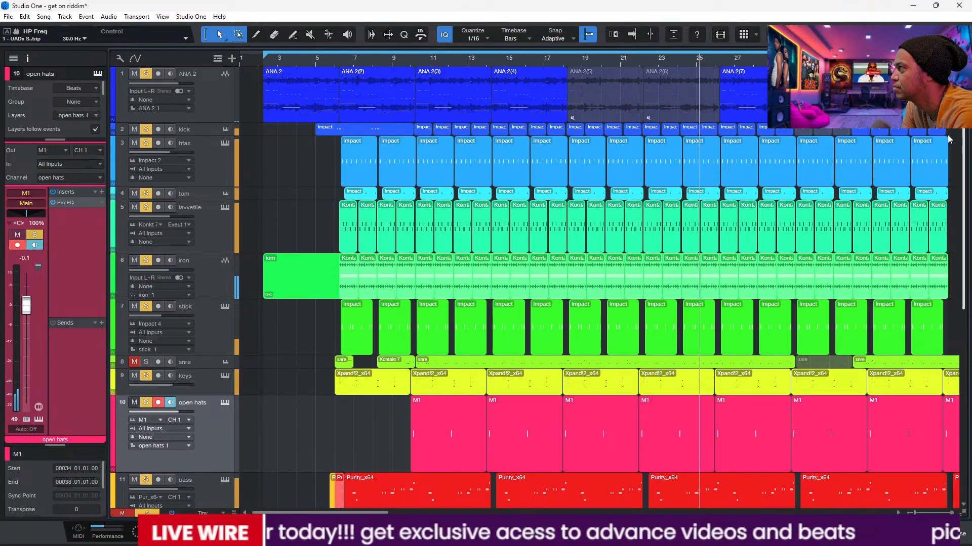
click(135, 375)
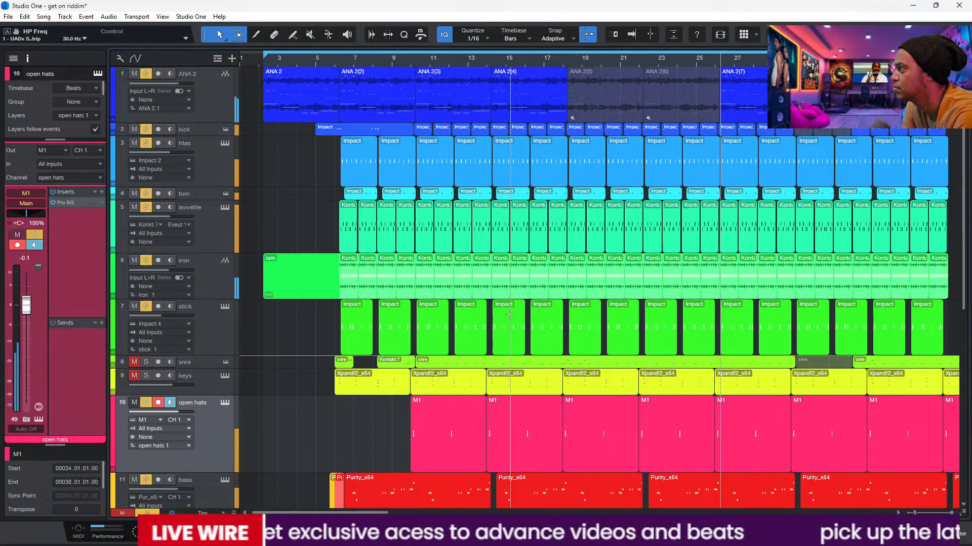
Step: Open the M1 instrument of the open hats track
drag(964, 248, 963, 286)
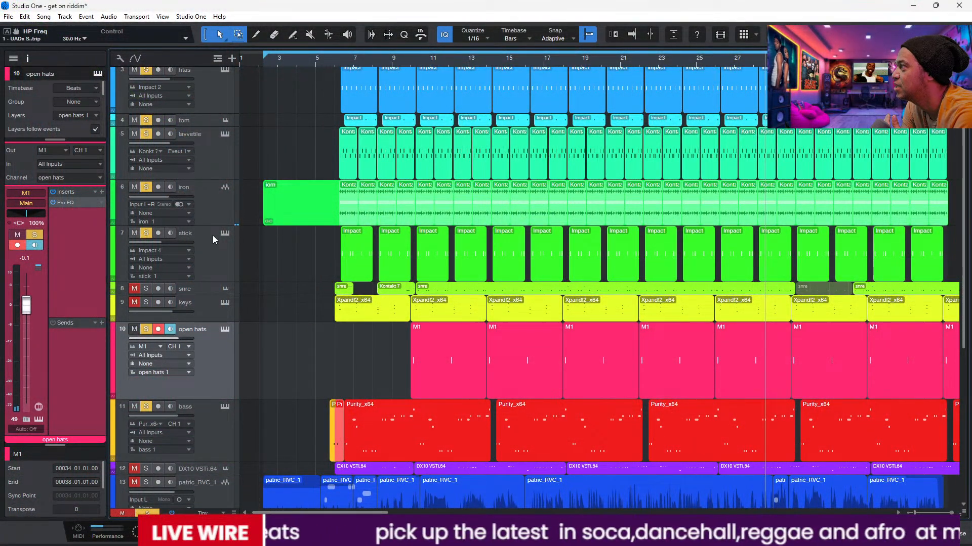
click(223, 330)
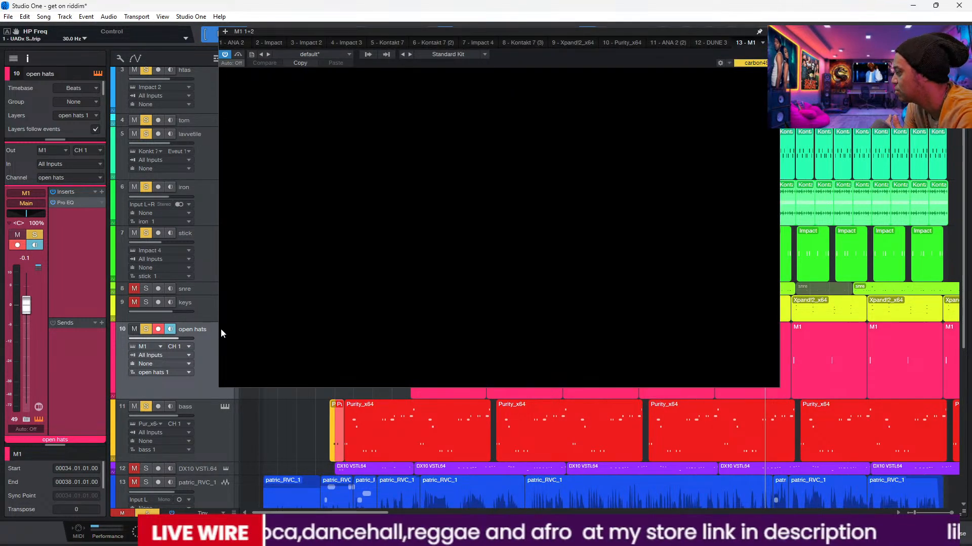
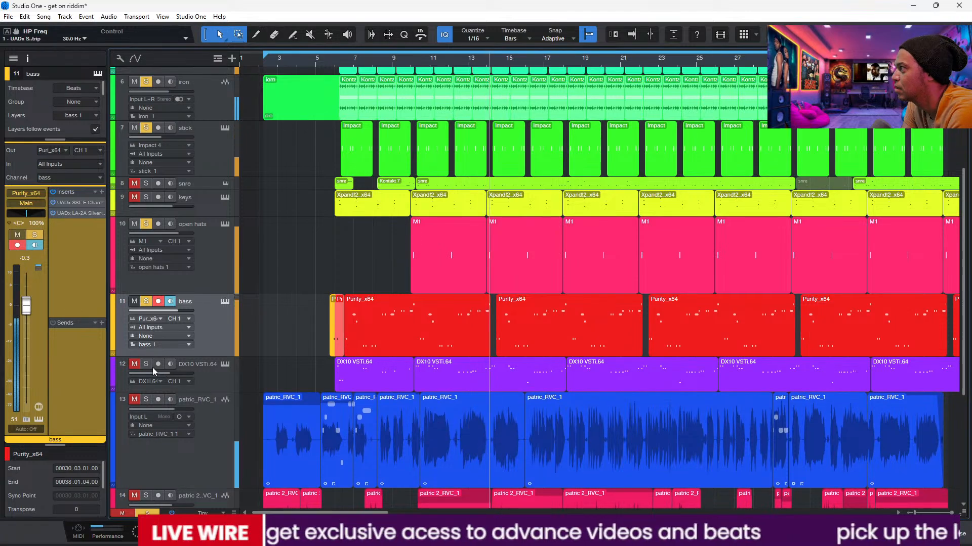
Step: Add the DX10 VSTi.64 track to the soloed tracks and review its instrument
click(225, 372)
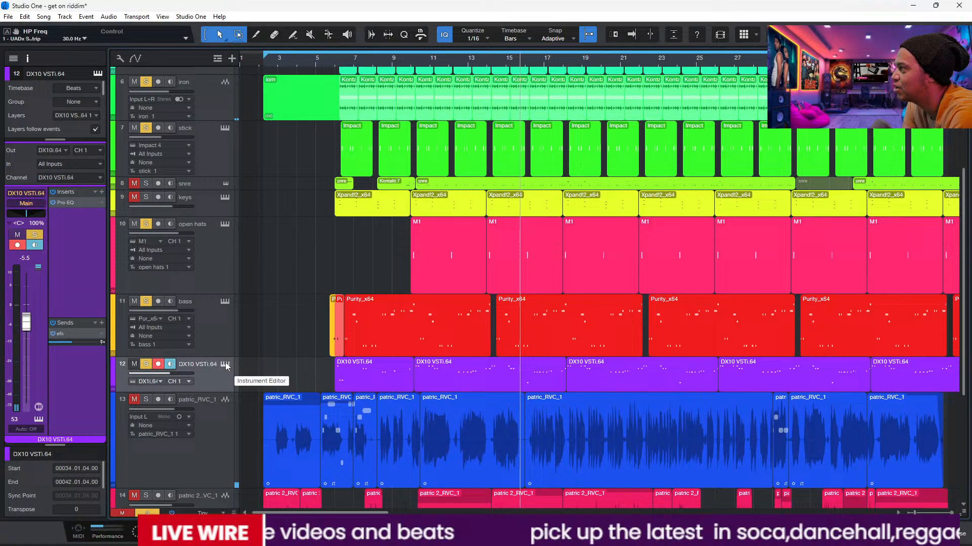
click(225, 365)
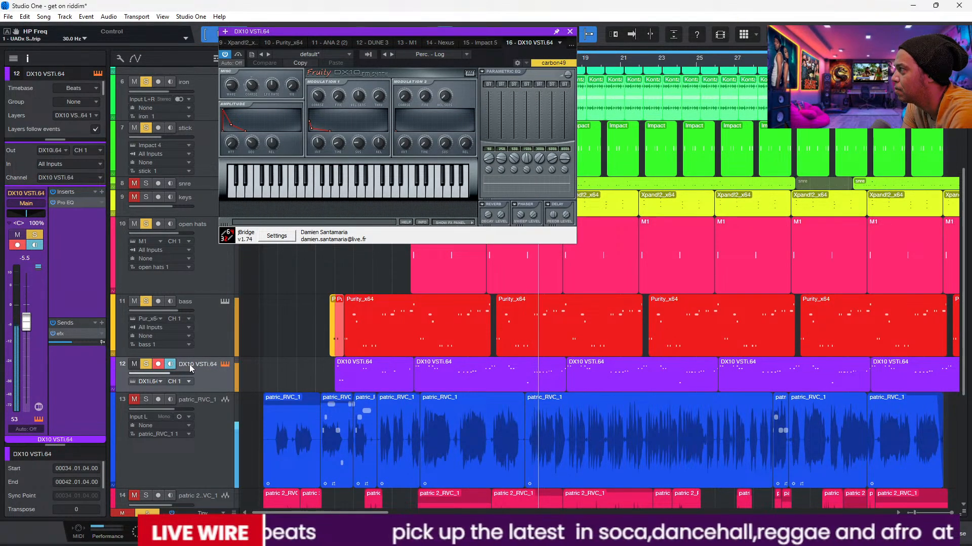
click(571, 33)
Step: Select the upper Impact track, number 18, to show its channel, and enlarge it
scroll(597, 283, down, 4)
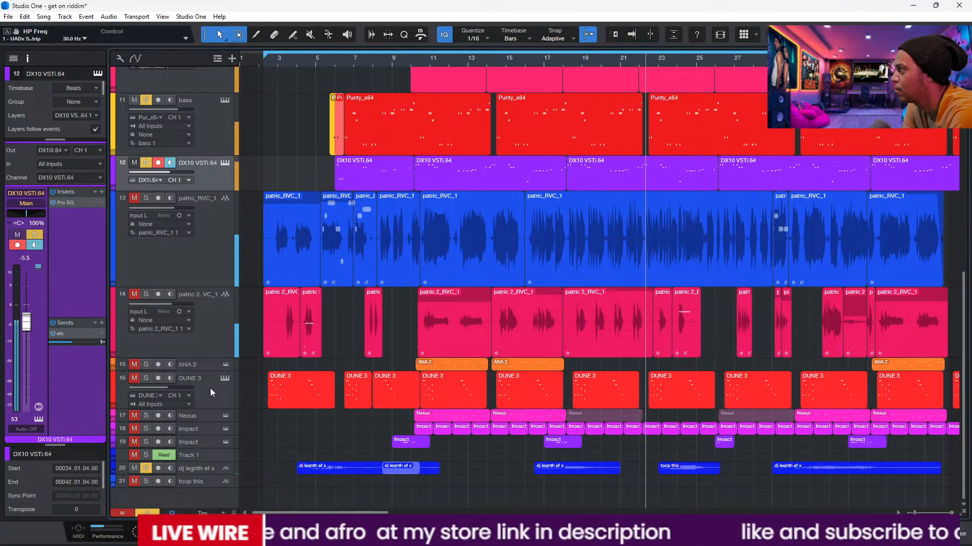
click(200, 433)
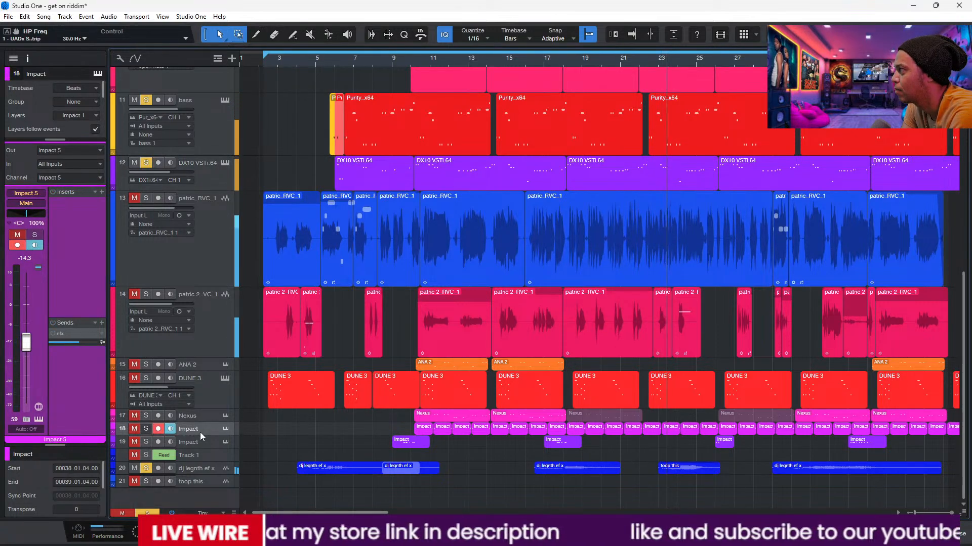
drag(200, 436, 204, 459)
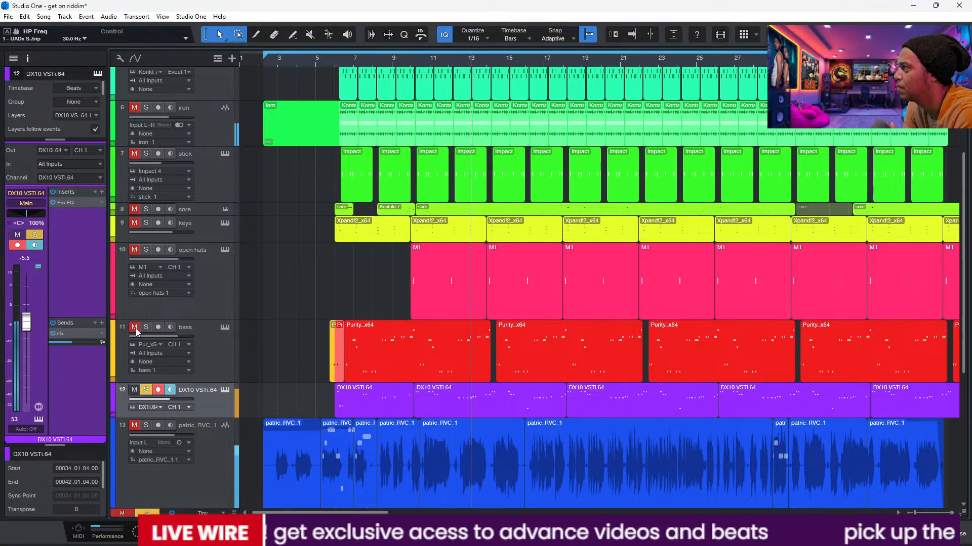
Step: Clear the solos and mutes on all tracks, and mute both vocal tracks and the DUNE 3 track
click(135, 327)
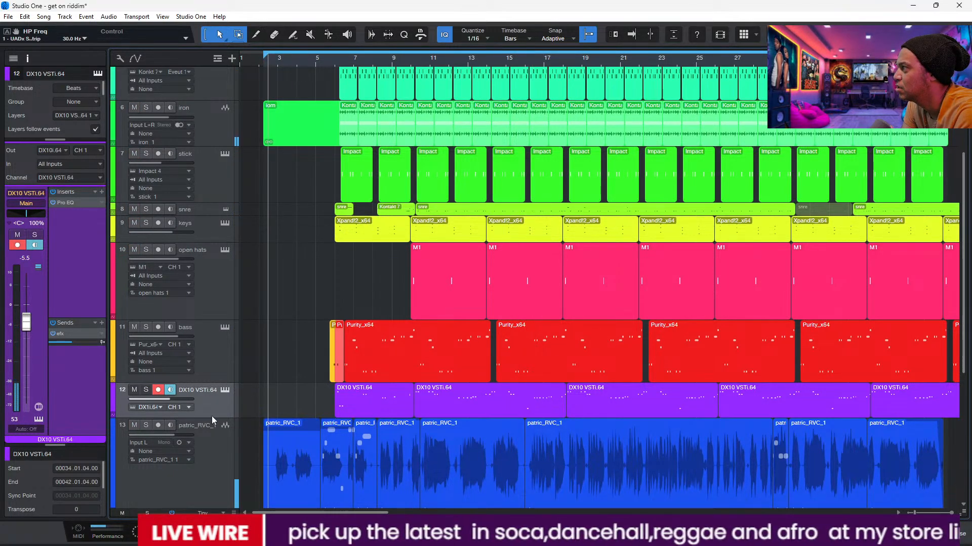
click(139, 436)
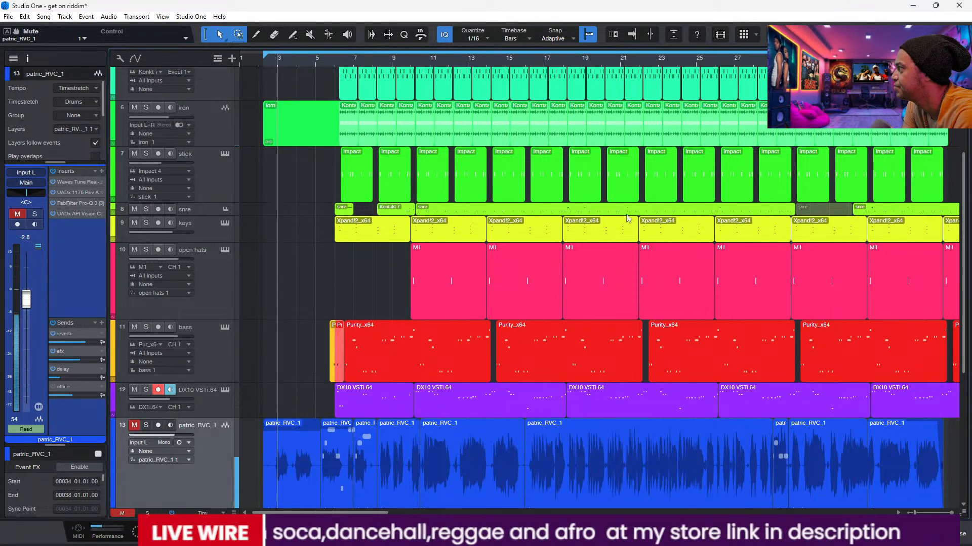
drag(963, 263, 964, 385)
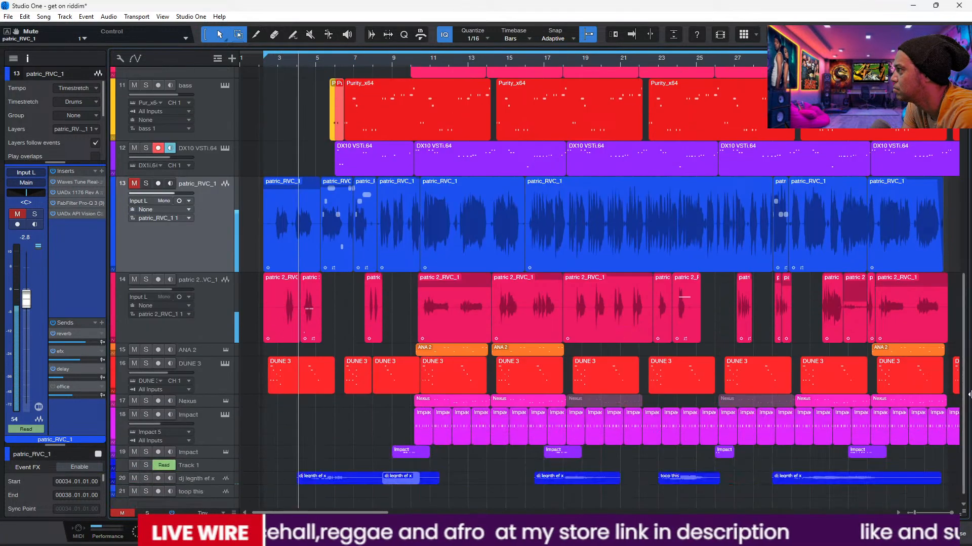
click(135, 279)
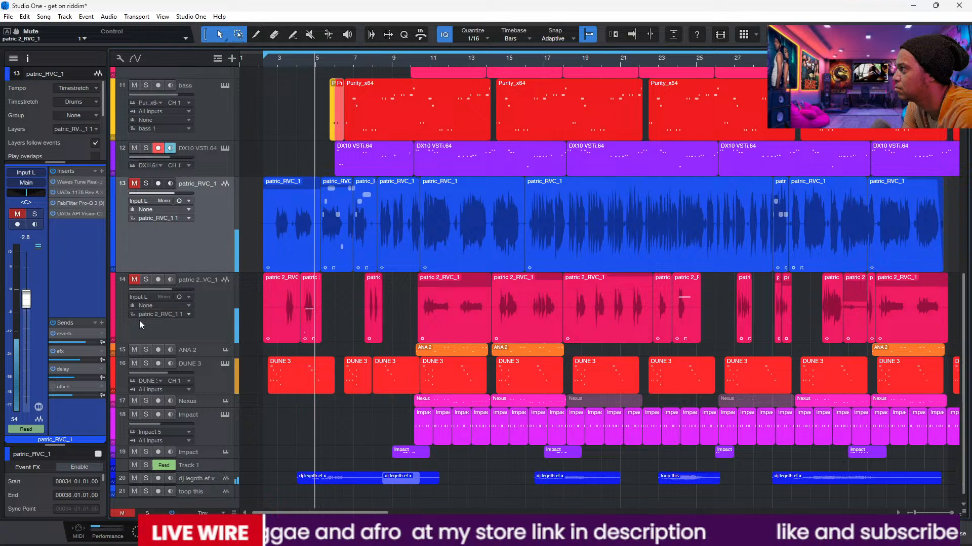
click(136, 369)
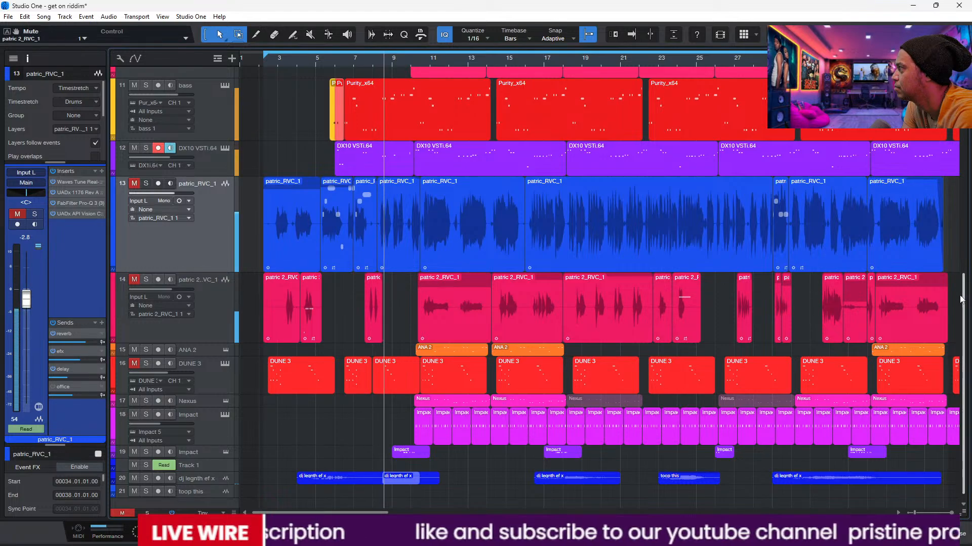
Step: Enlarge the lower Impact track, number 19, and select it to show its channel
scroll(240, 165, up, 8)
drag(963, 115, 963, 117)
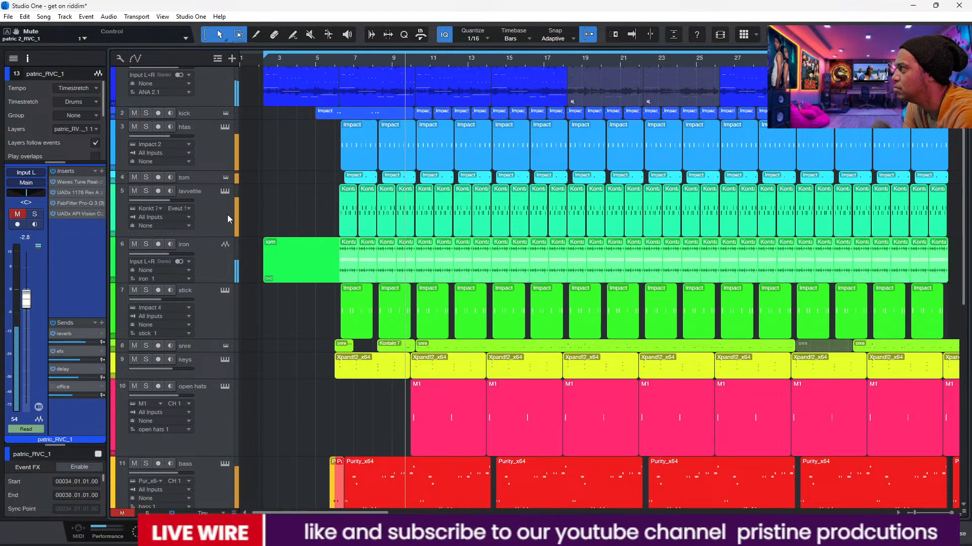
mouse_move(157, 255)
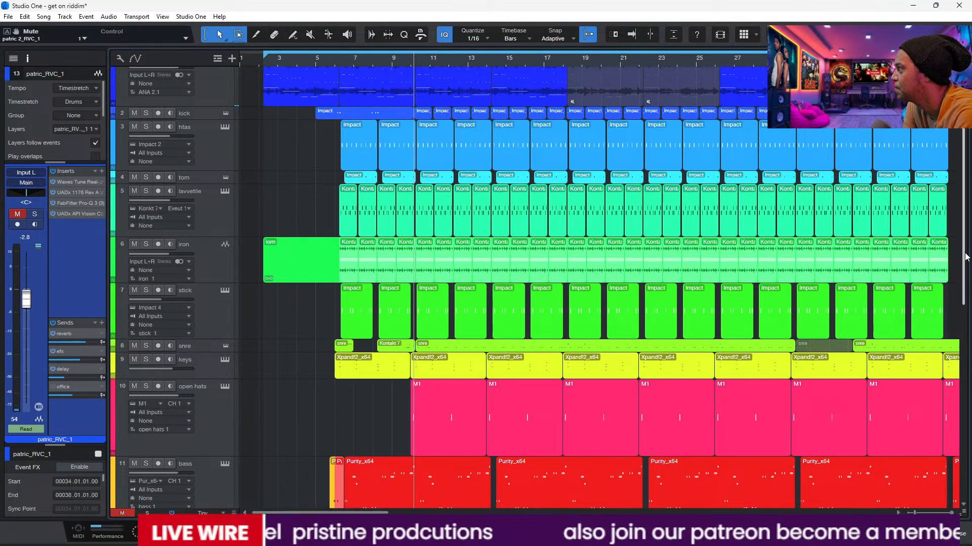
drag(965, 257, 964, 409)
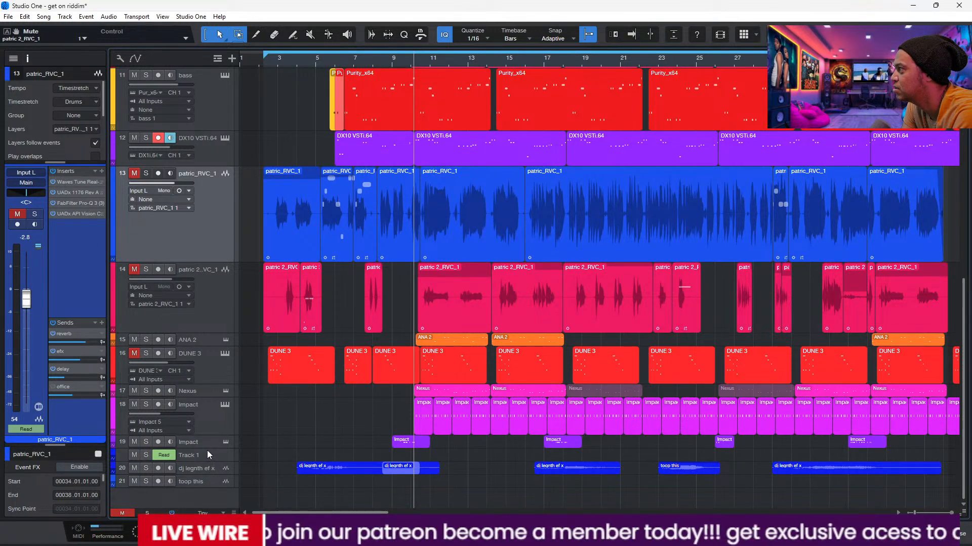
drag(205, 449, 211, 480)
click(207, 466)
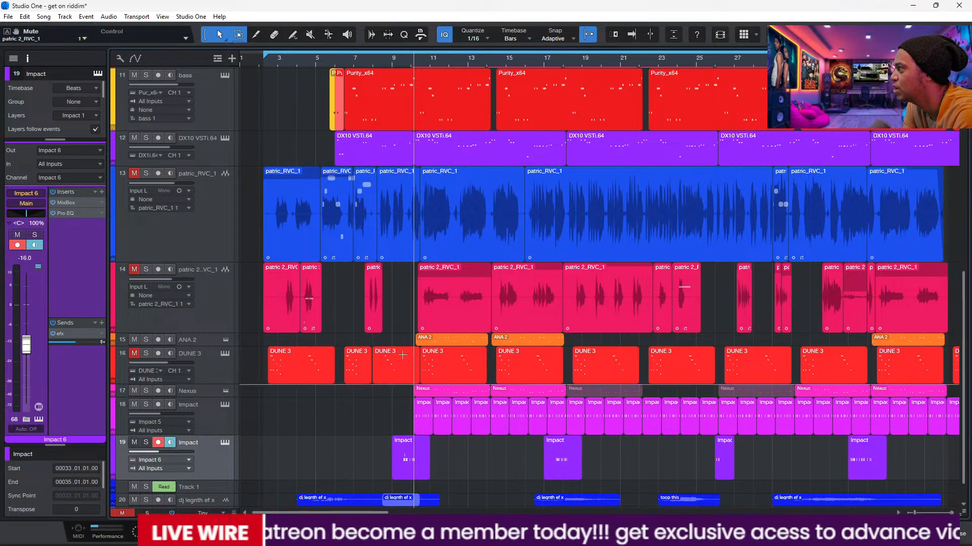
Step: Review the MixBox insert of Impact track 19 while playing the song from bar 9
click(69, 202)
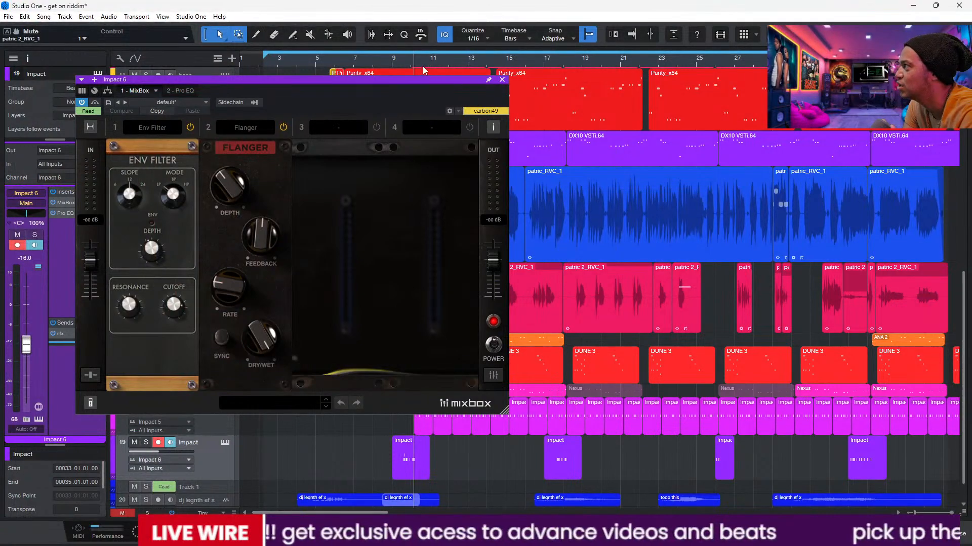
click(388, 58)
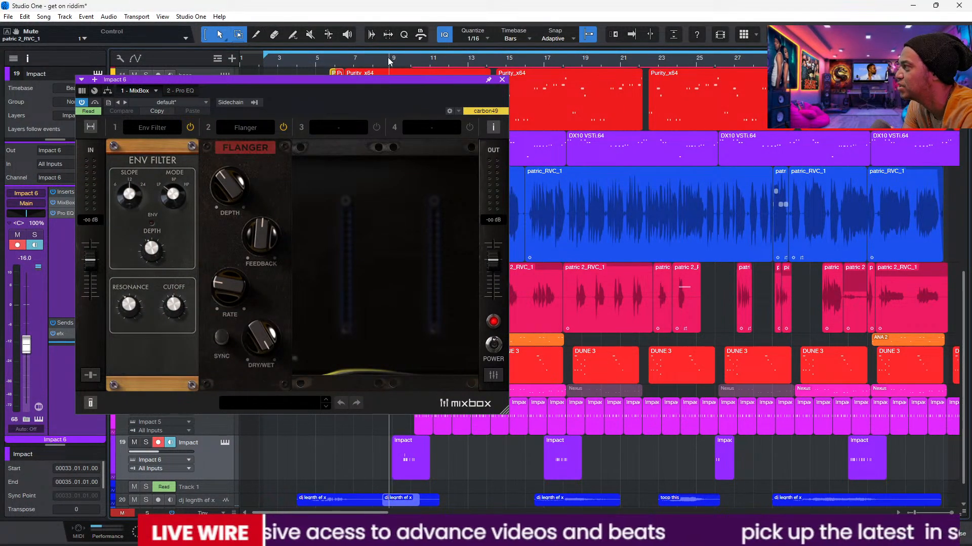
key(space)
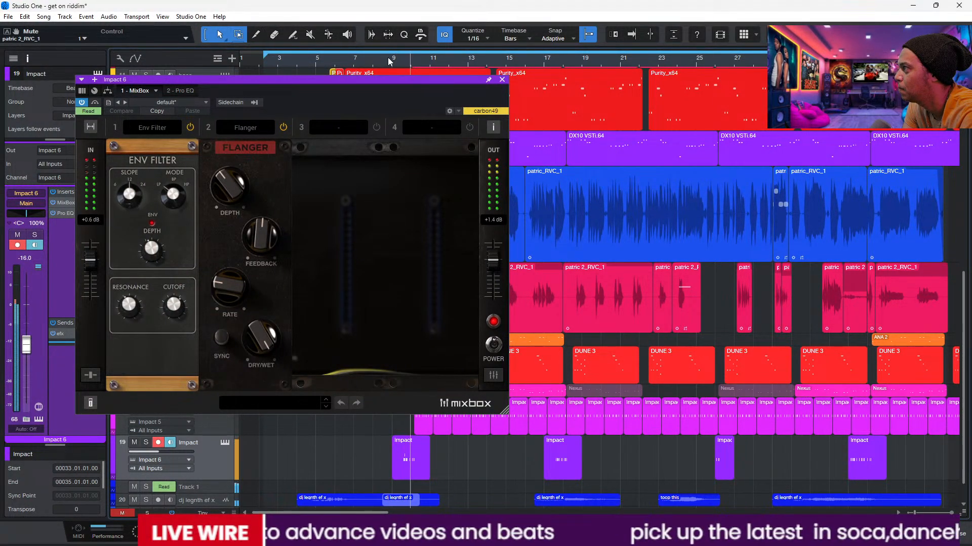
key(space)
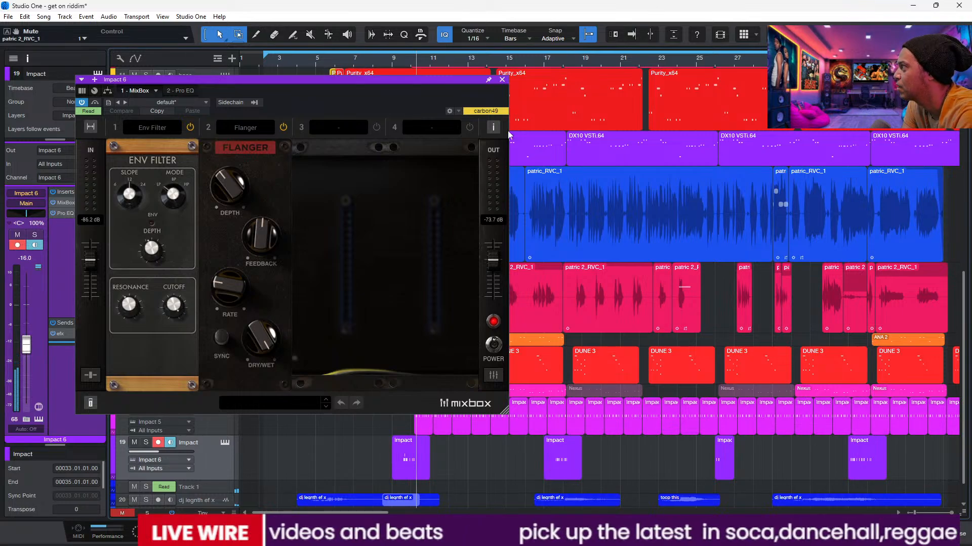
click(502, 80)
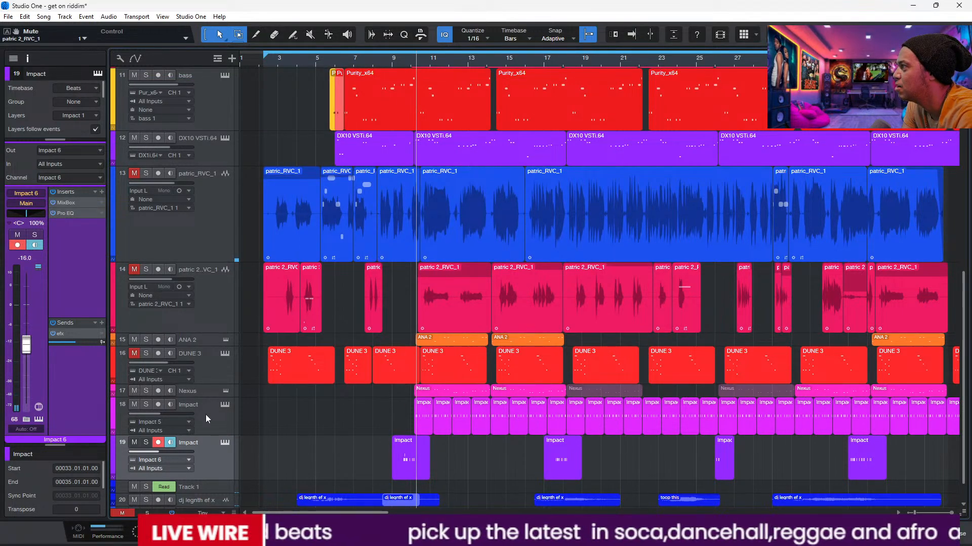
Step: Listen to Impact track 19 in solo from just after bar 9, and take it out of solo
click(146, 443)
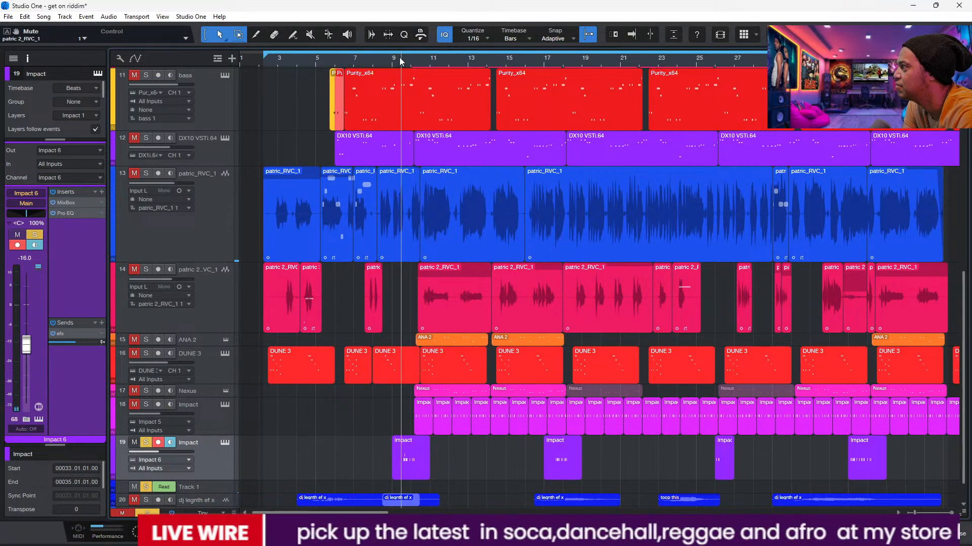
key(space)
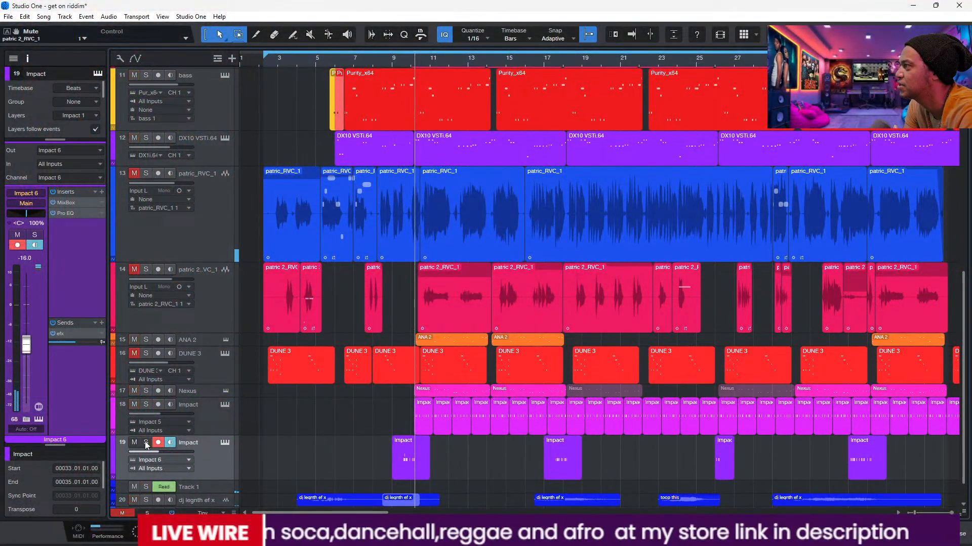
mouse_move(964, 326)
mouse_down()
mouse_move(964, 169)
mouse_move(967, 341)
mouse_up()
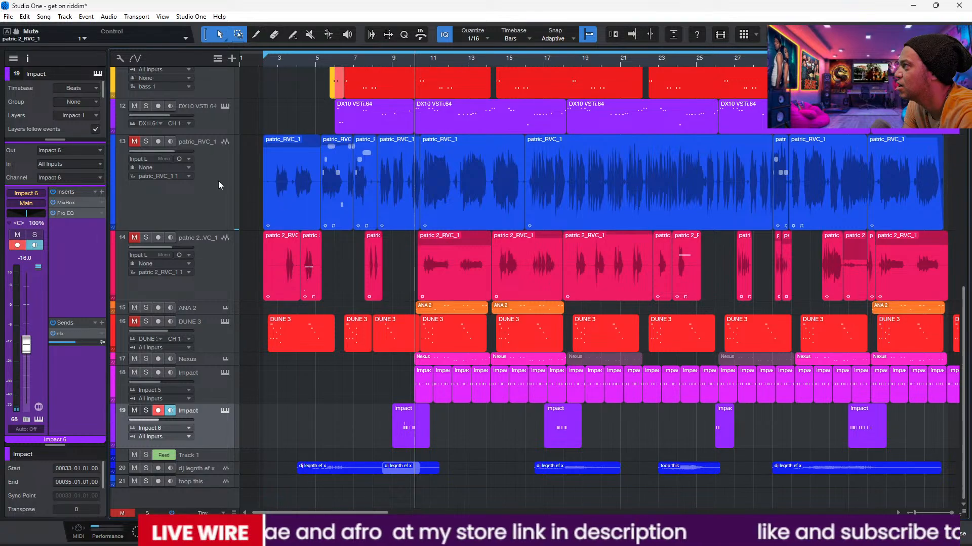
Step: Play from the song's start with the first vocal and DUNE 3 unmuted, and mute the keys, ANA 2 and Nexus tracks
click(266, 60)
drag(961, 339, 956, 214)
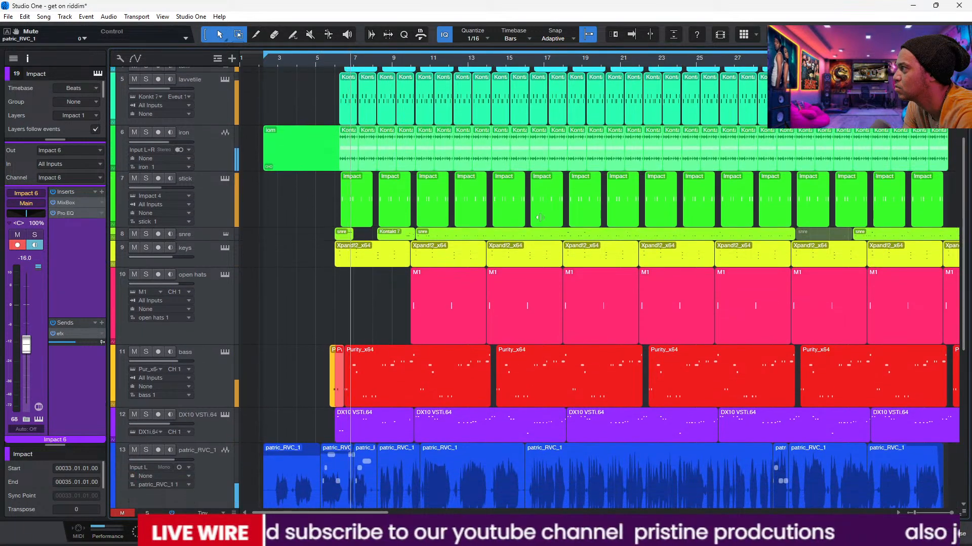
click(134, 248)
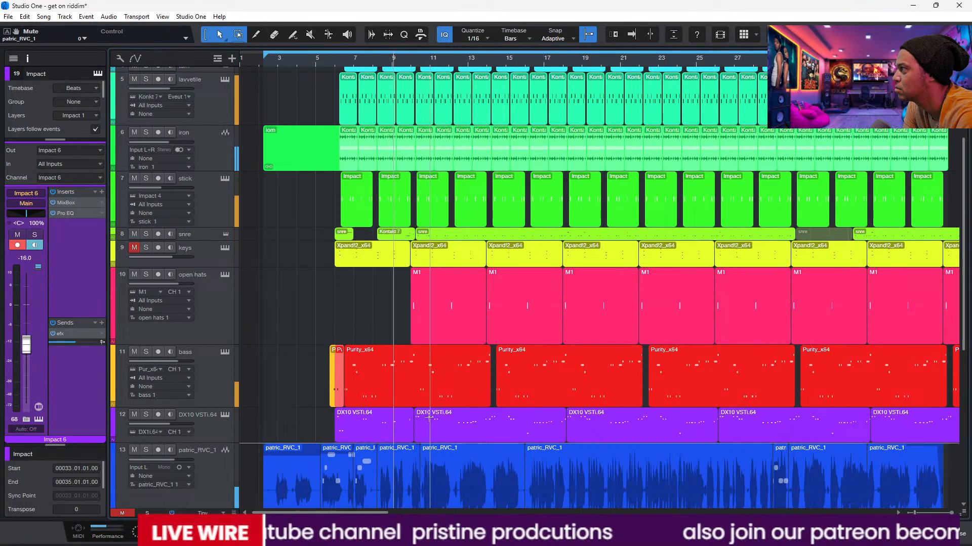
drag(967, 338, 967, 467)
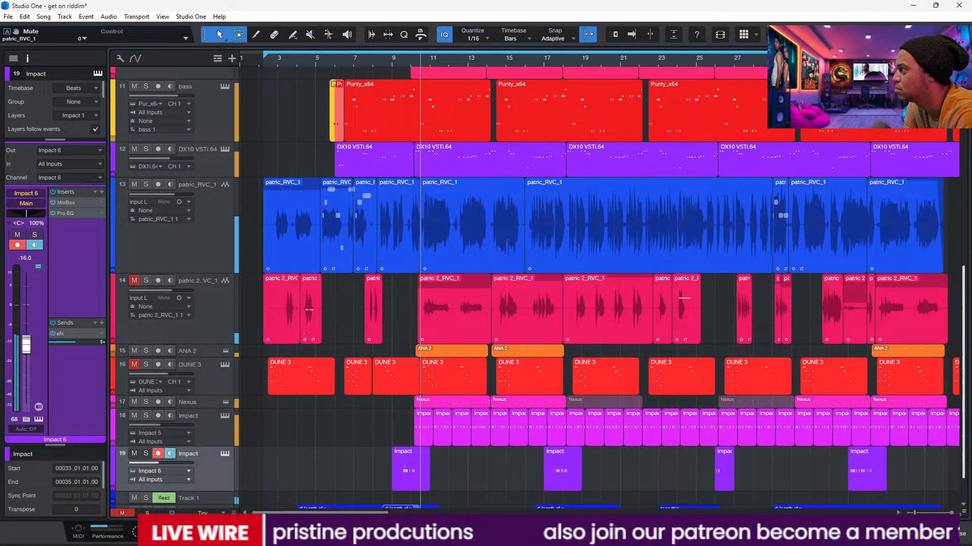
click(135, 350)
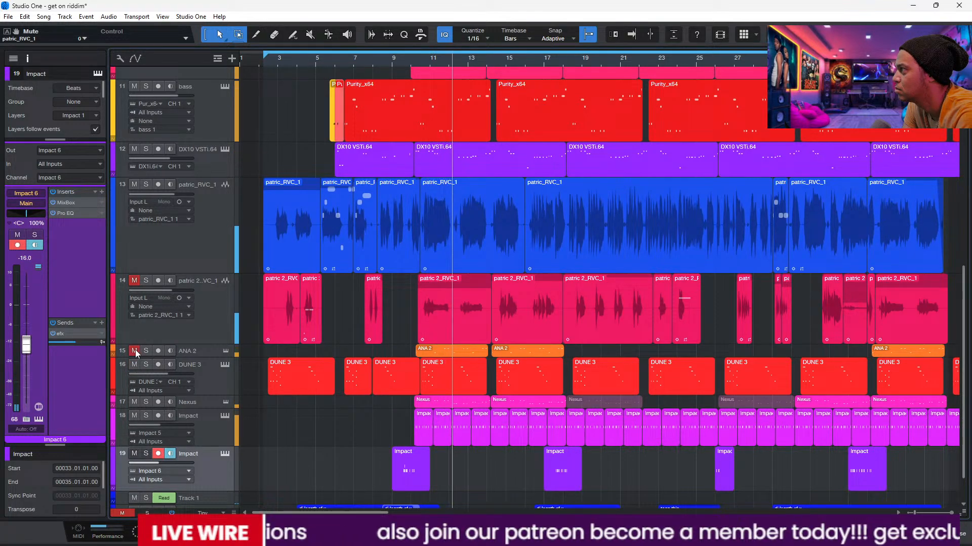
click(135, 402)
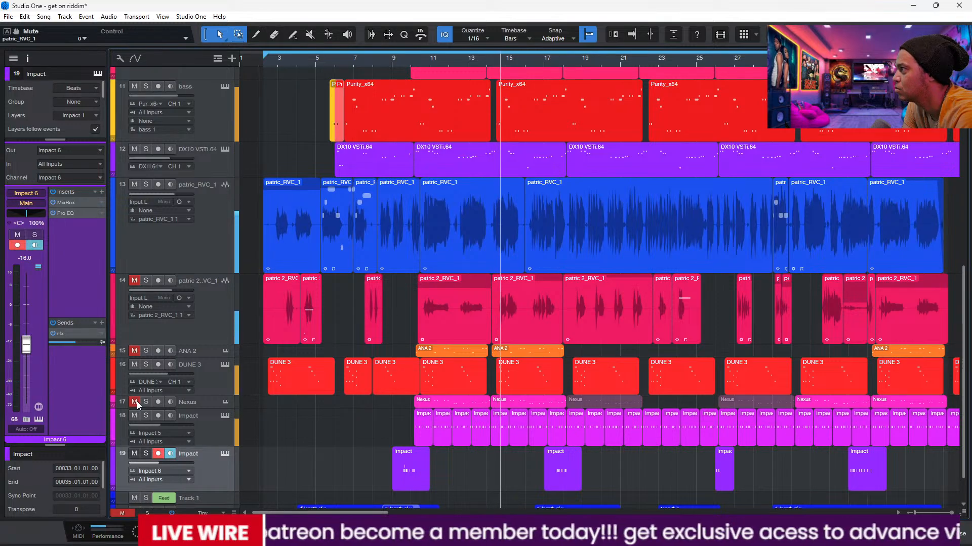
Step: Enlarge the snre track and select it to show its channel
drag(966, 294, 962, 135)
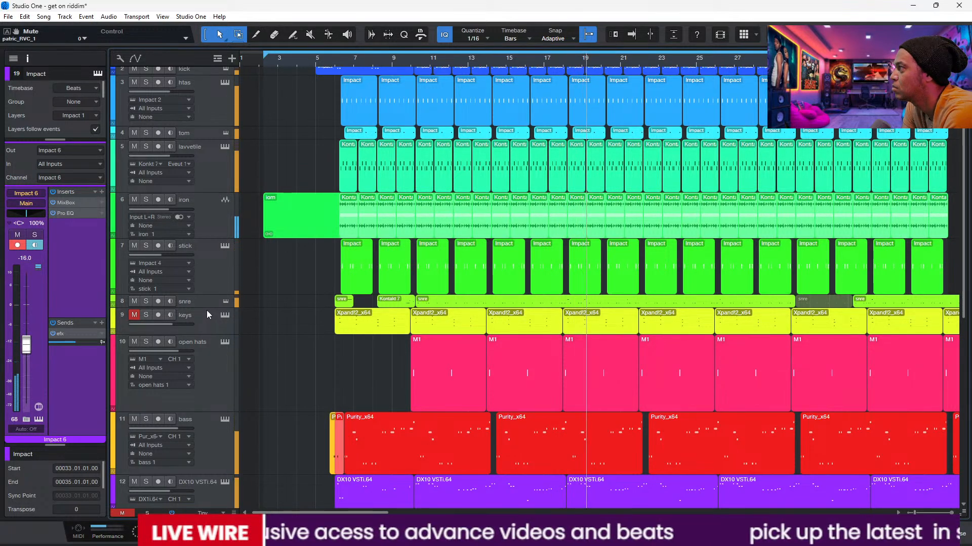
drag(208, 307, 217, 358)
click(212, 345)
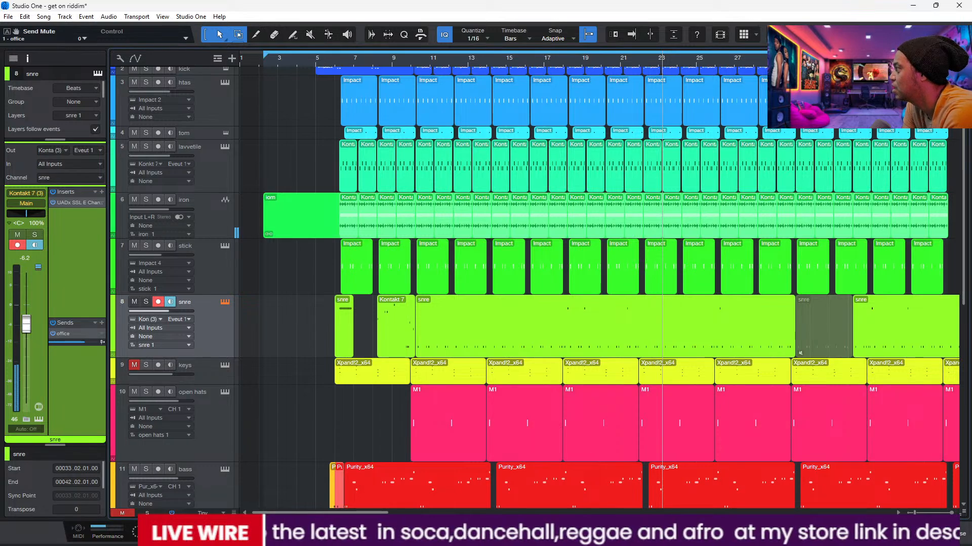
Step: Open the mixing console alongside the snre track's Kontakt 7 instrument, and show the Kit page of Studio Drummer
key(F3)
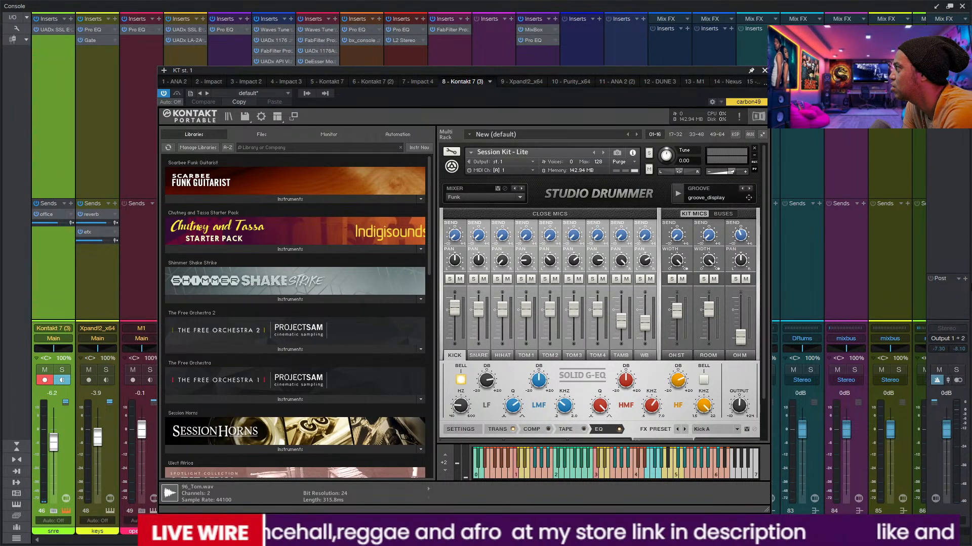
right_click(942, 103)
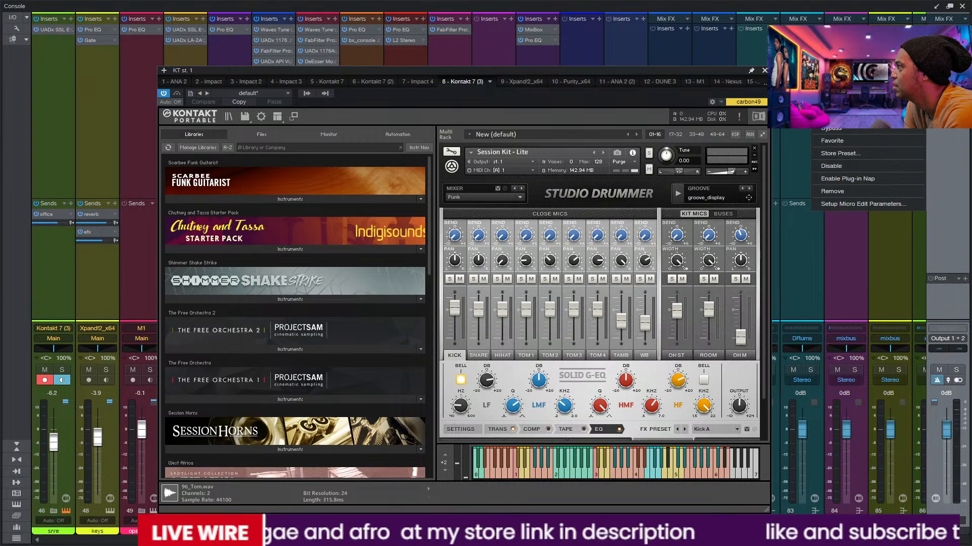
click(792, 112)
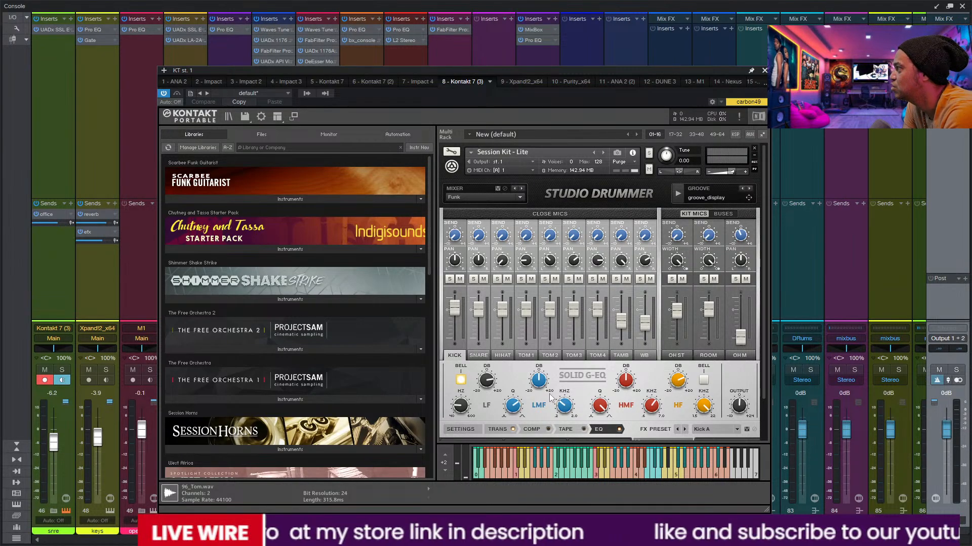
scroll(762, 314, down, 3)
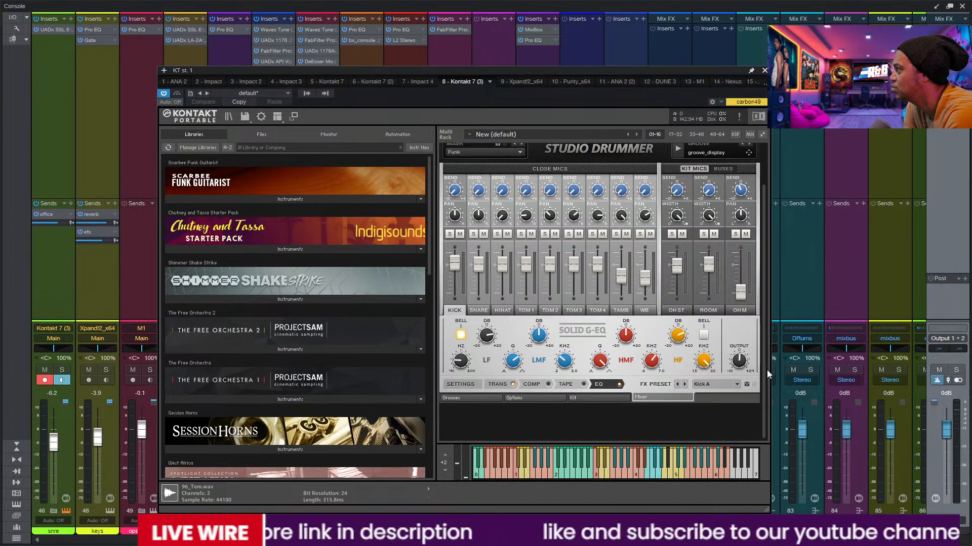
click(573, 398)
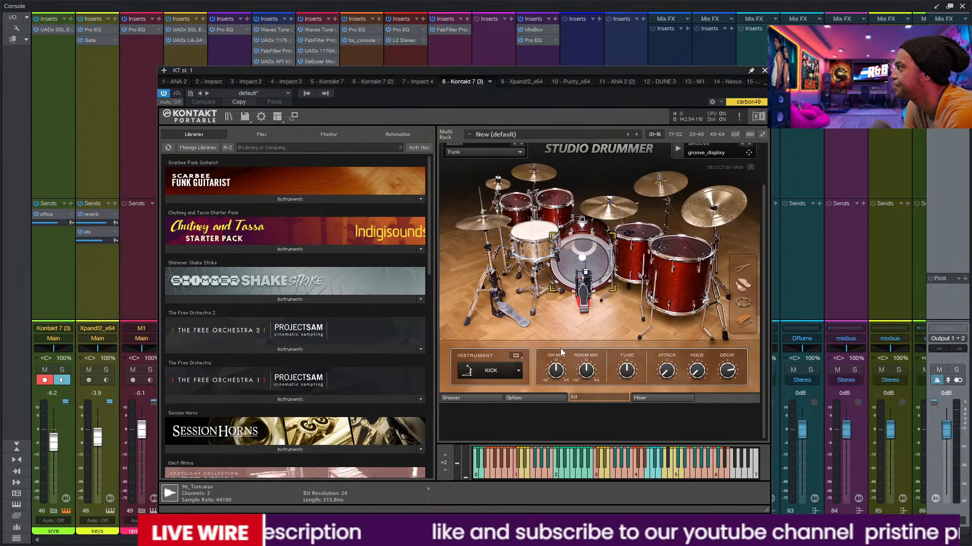
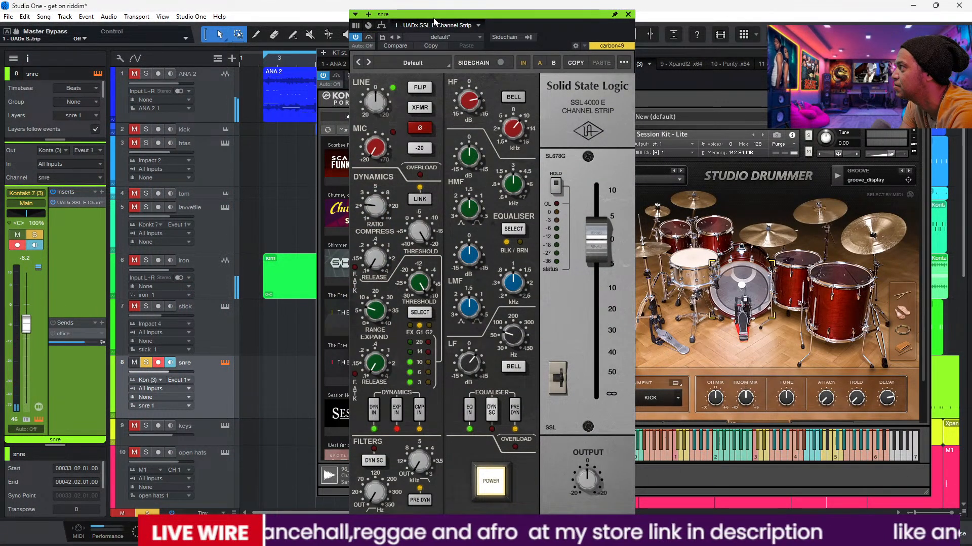
Step: Uncover the arrangement behind the snre track's SSL channel strip and switch off the strip's expander
drag(434, 20, 535, 56)
click(924, 53)
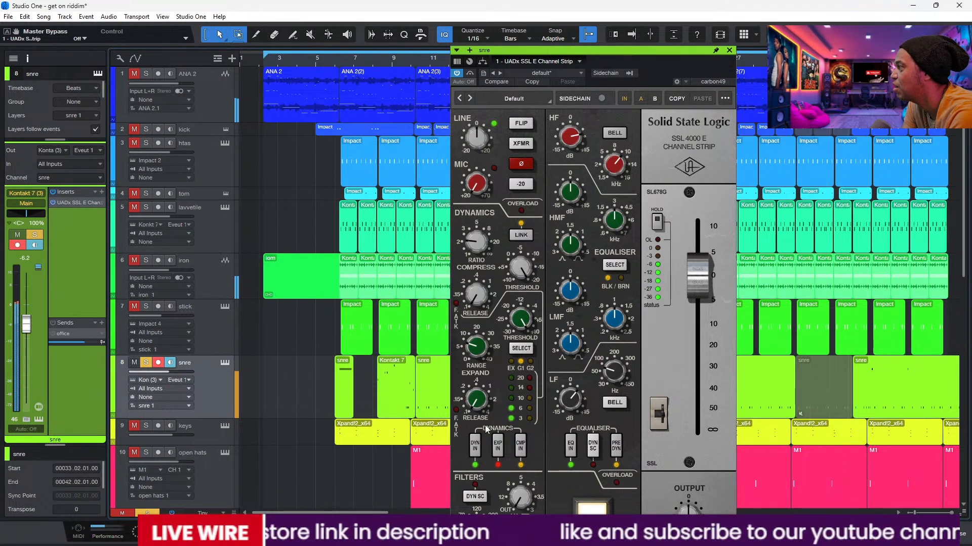
click(498, 446)
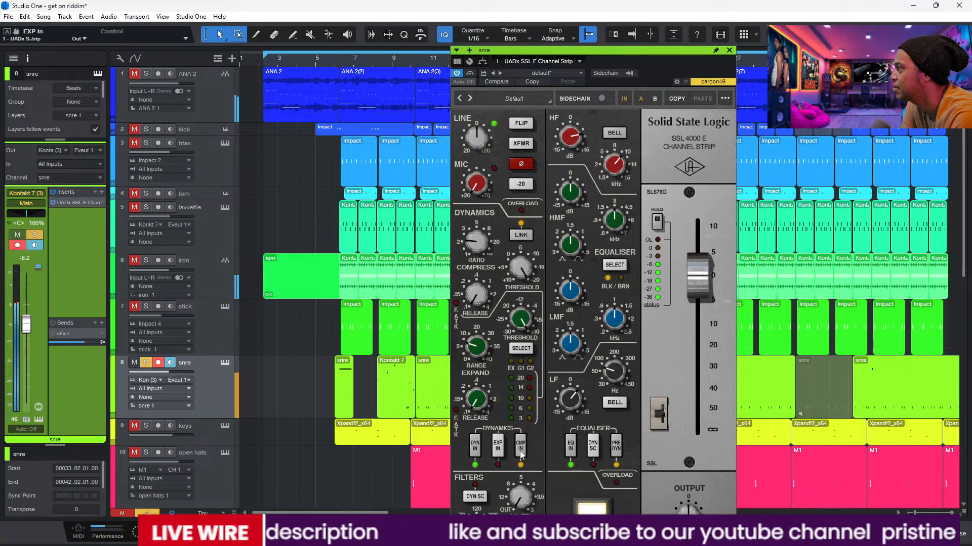
click(521, 446)
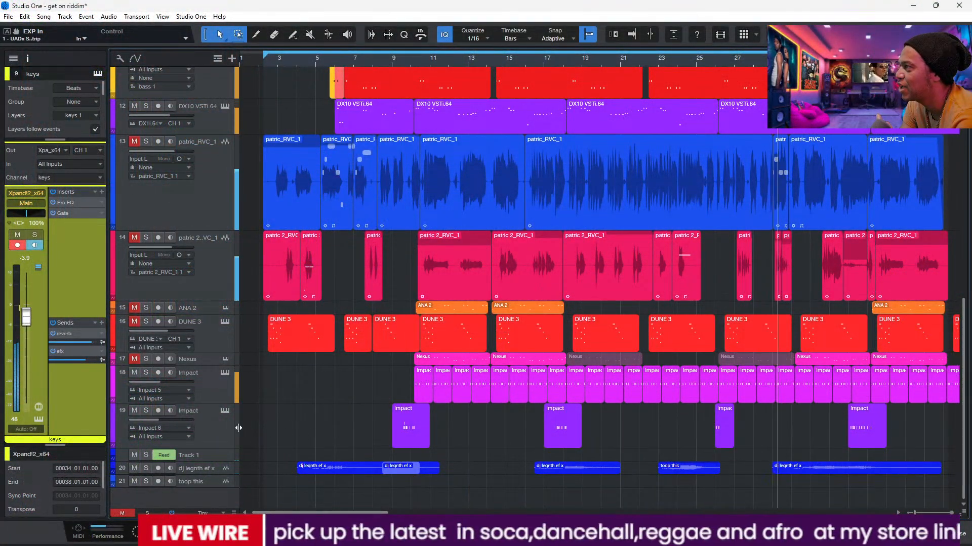
Step: Check the channels of Impact track 19, the second vocal and Nexus, unmuting the second vocal briefly to hear it
click(220, 429)
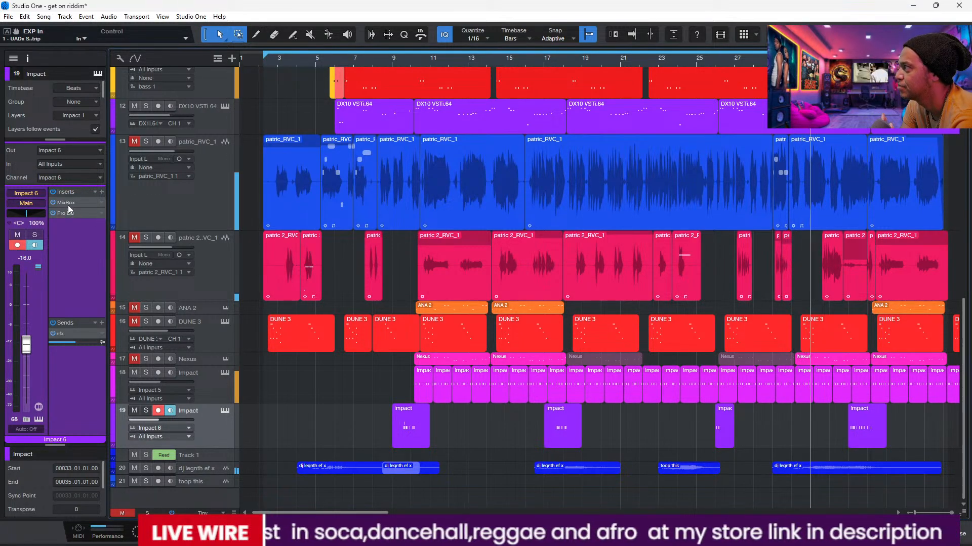
click(134, 237)
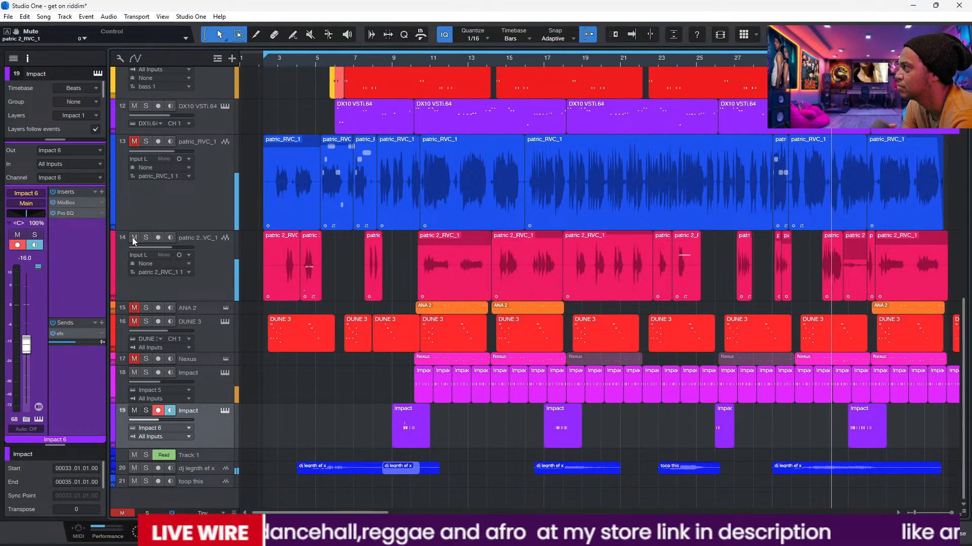
click(211, 263)
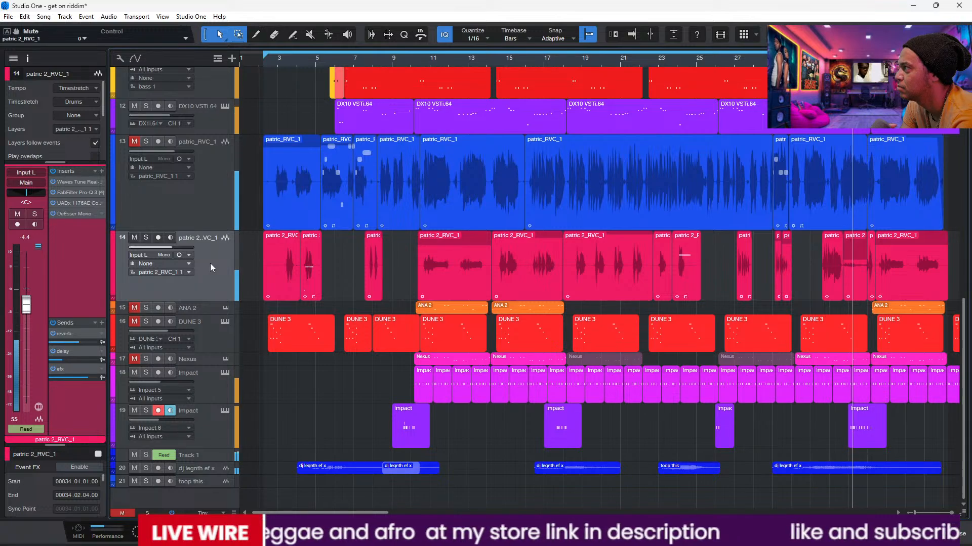
click(134, 237)
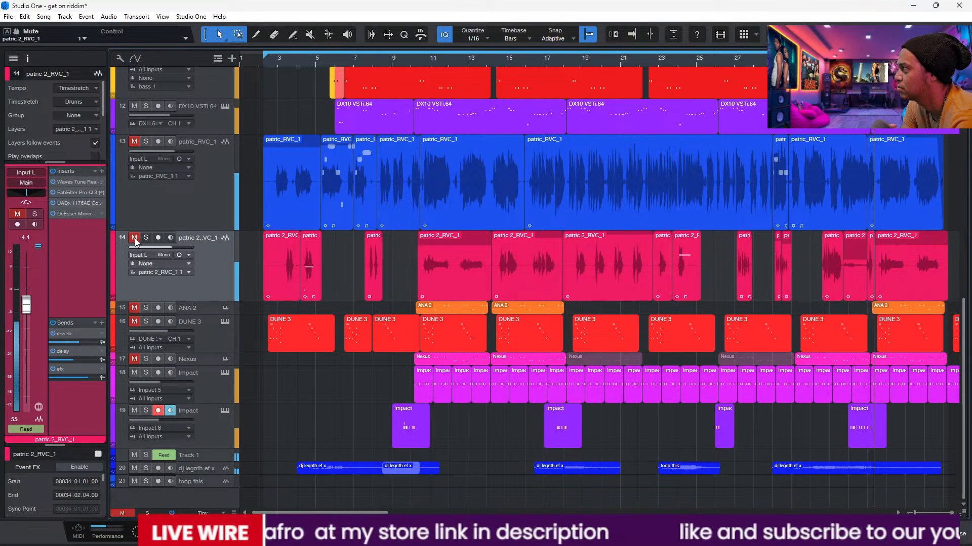
click(208, 363)
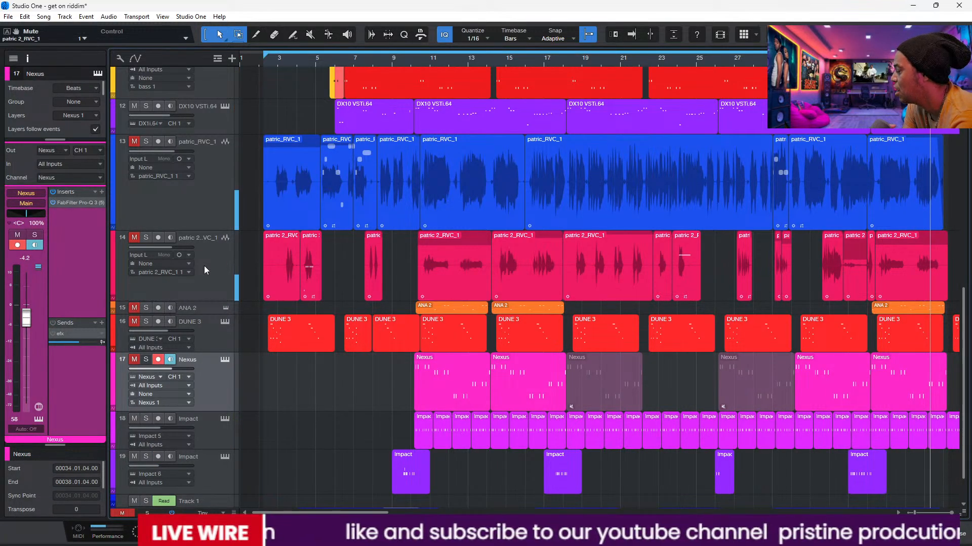
Step: Select the snre track and open the Lexicon 224 reverb on its office send, placed clear of the track headers
drag(963, 306, 953, 139)
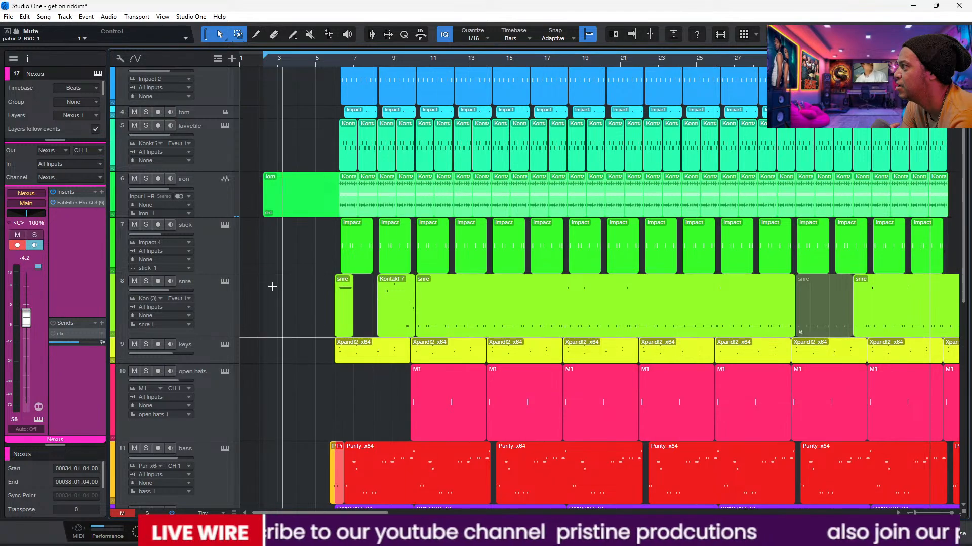
click(211, 316)
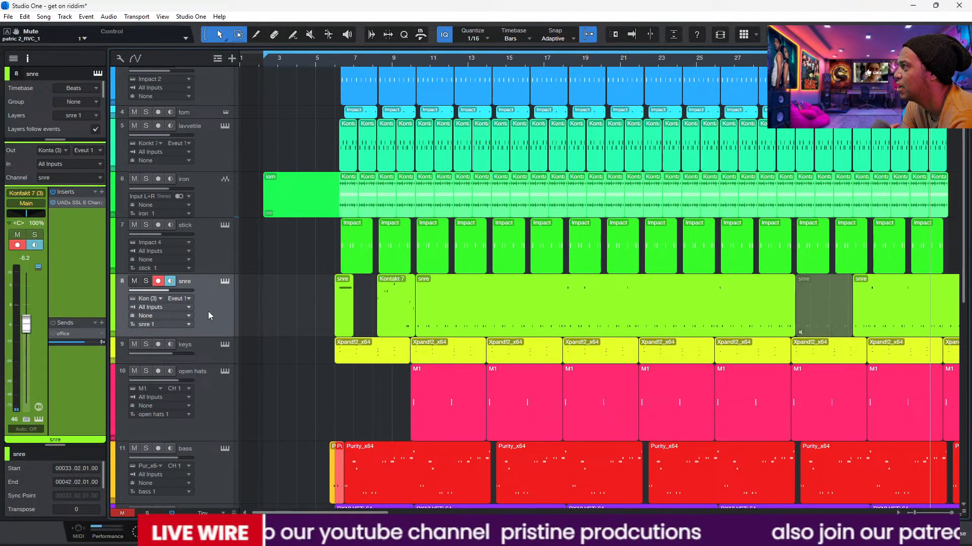
double_click(66, 334)
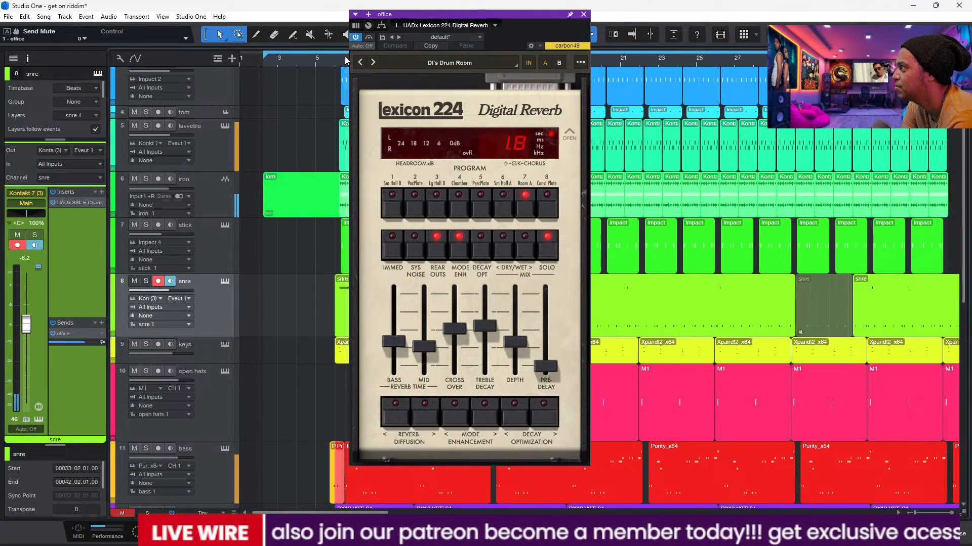
drag(502, 24, 655, 31)
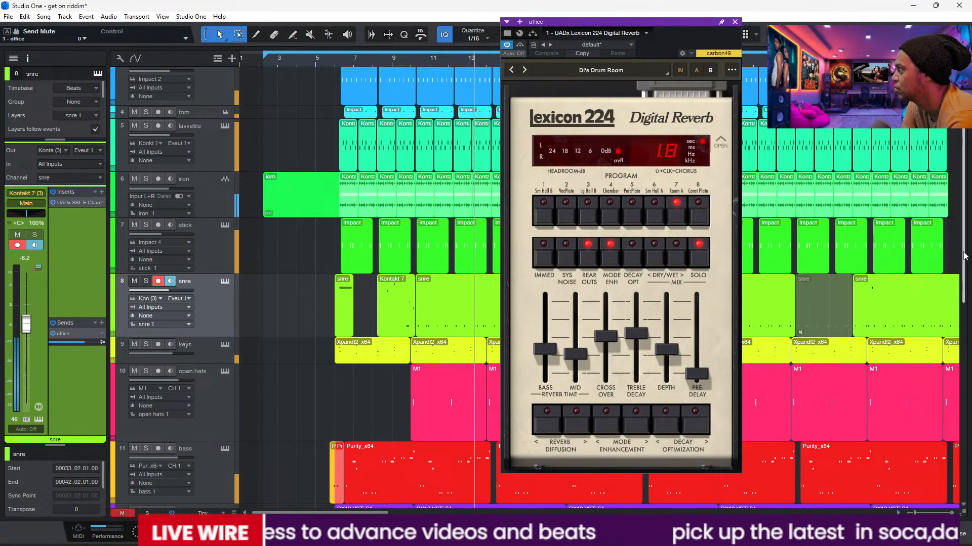
Step: Mute the snre track's send to the office reverb and close the Lexicon 224 window
scroll(967, 311, down, 3)
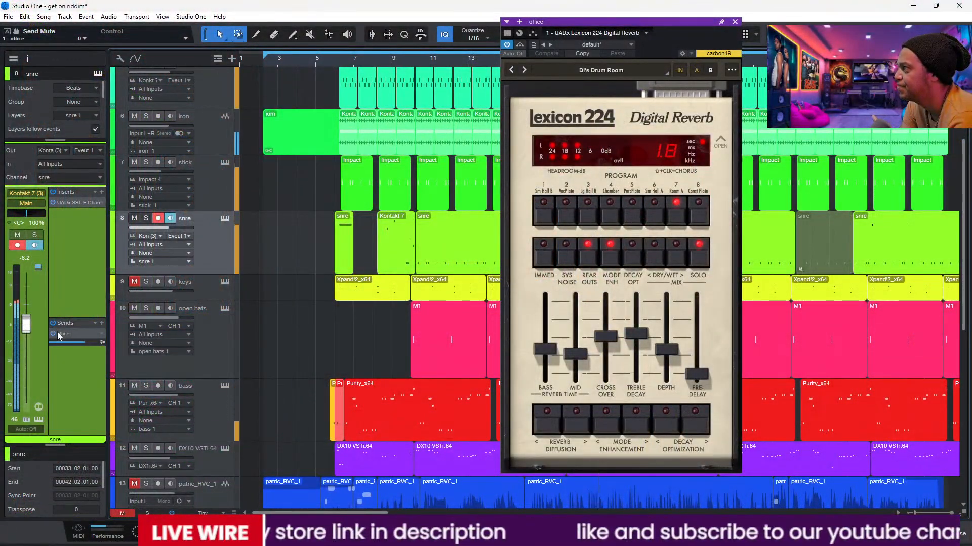
click(54, 335)
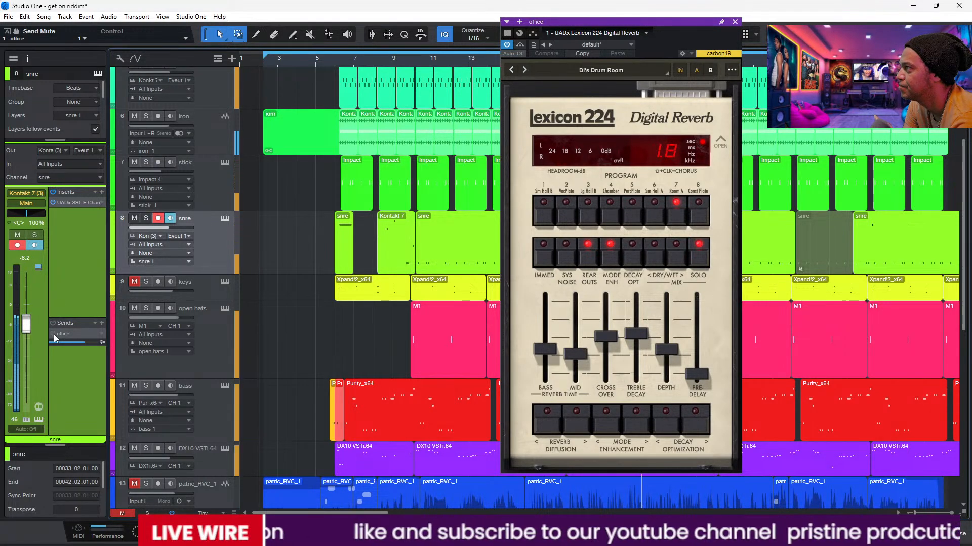
click(735, 22)
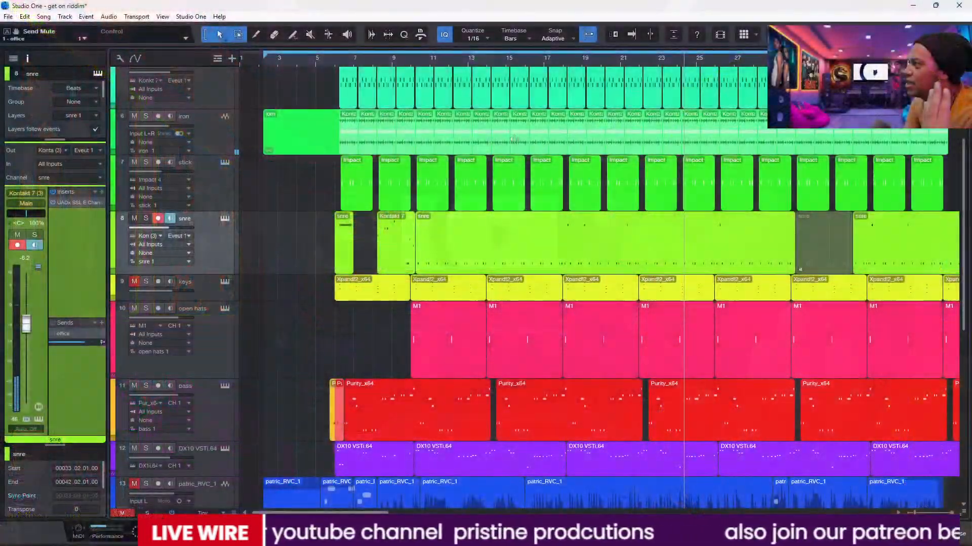
Step: Unmute the keys track and the ANA 2 audio track at the start of the track list
click(134, 282)
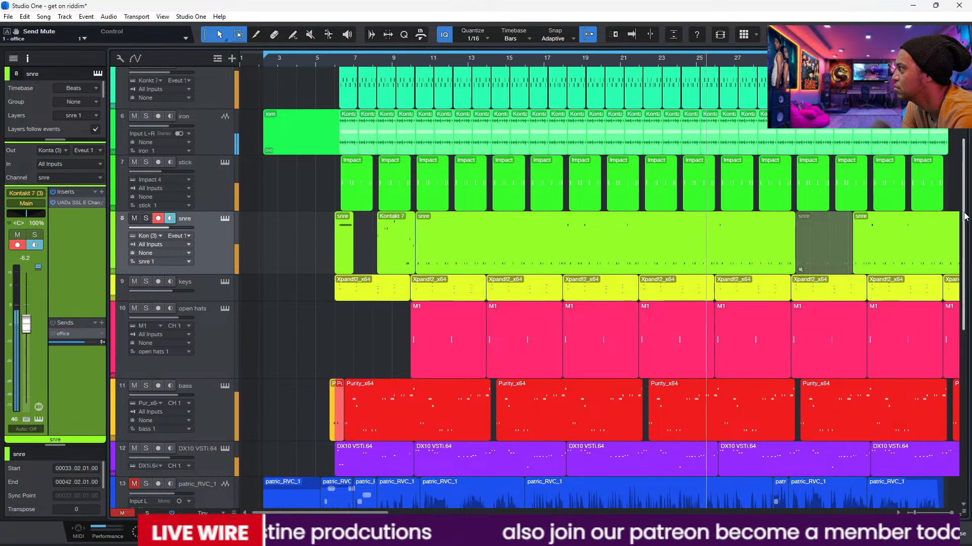
scroll(706, 152, up, 3)
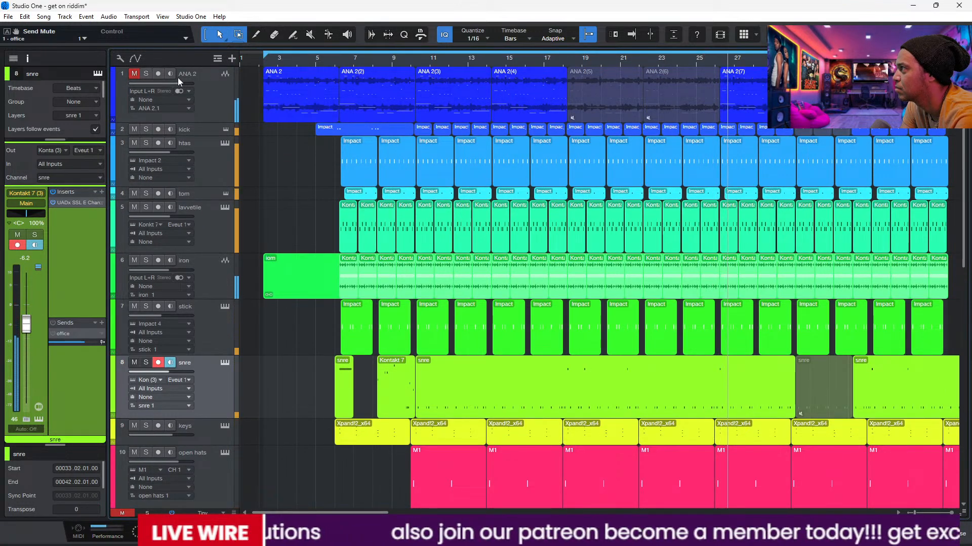
click(134, 75)
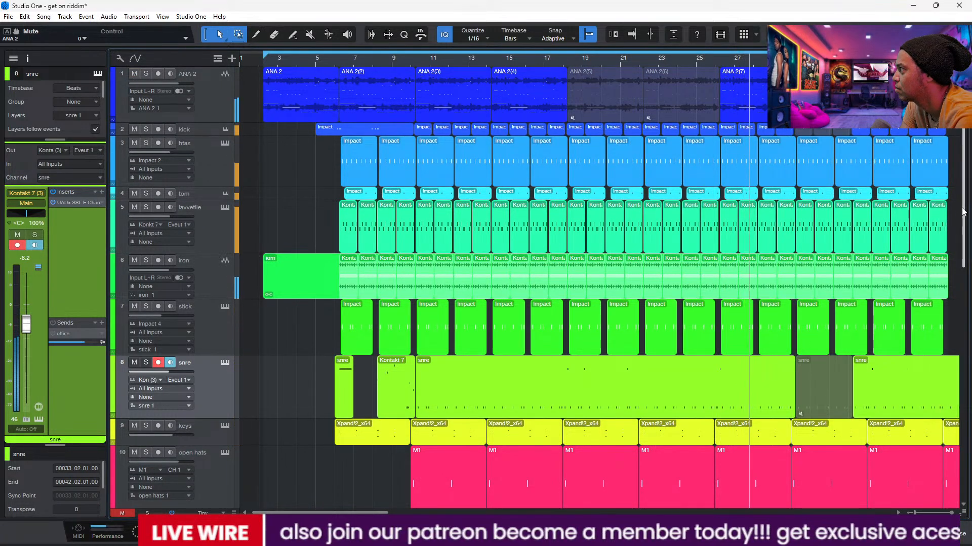
Step: Select and unmute the DUNE 3 track, listen to it briefly in solo, and take it out of solo
drag(964, 220, 970, 470)
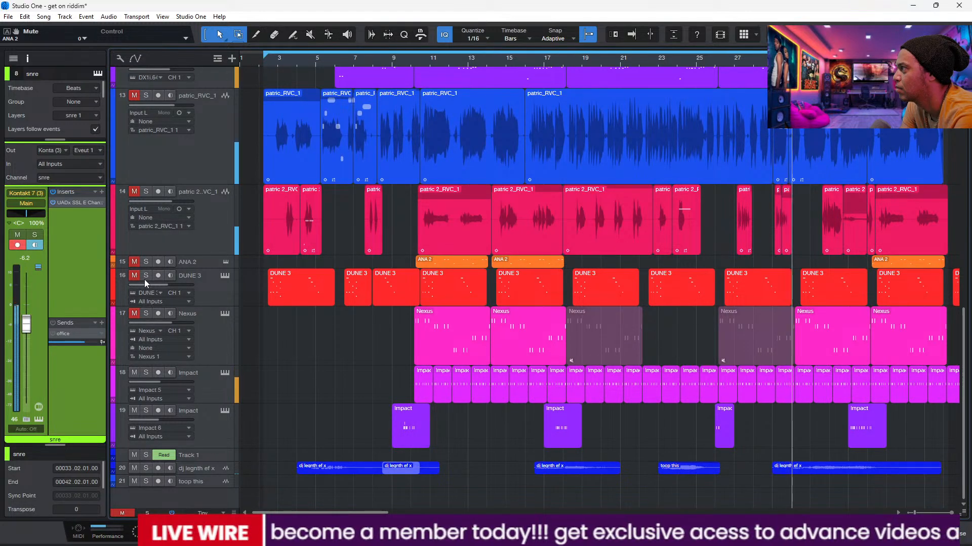
click(211, 288)
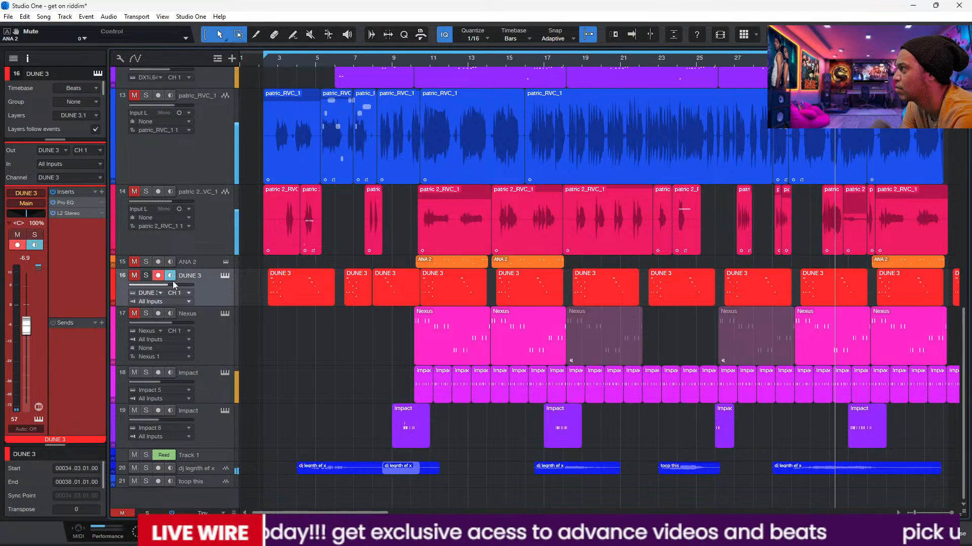
click(135, 275)
click(145, 276)
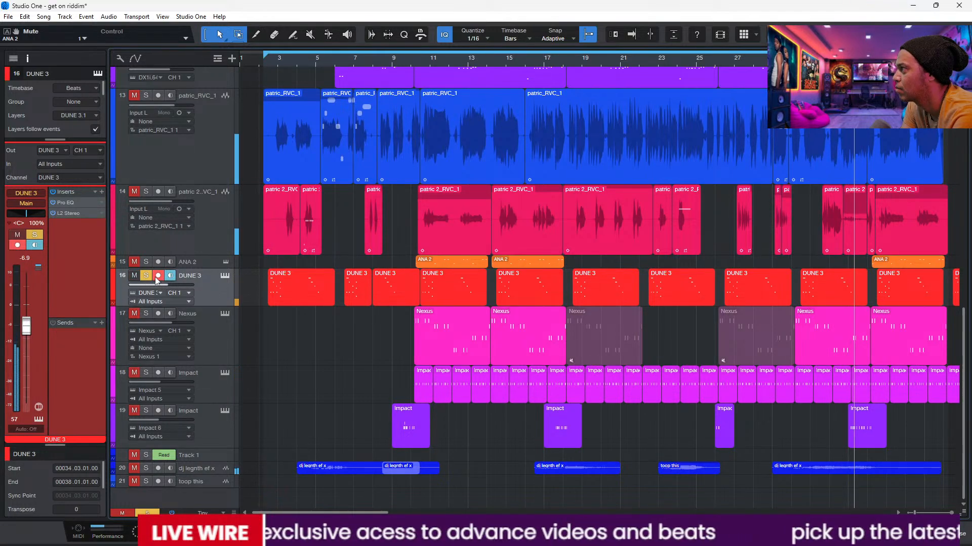
click(146, 275)
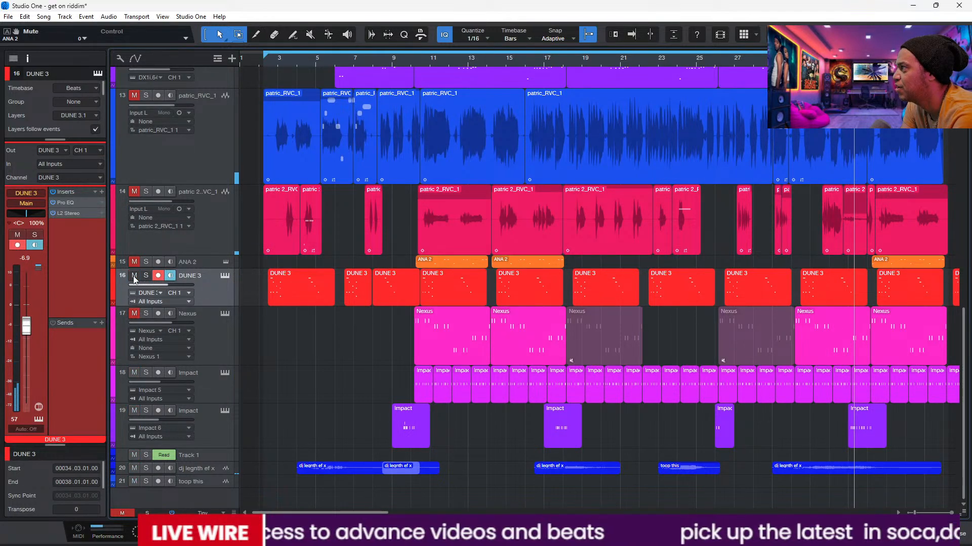